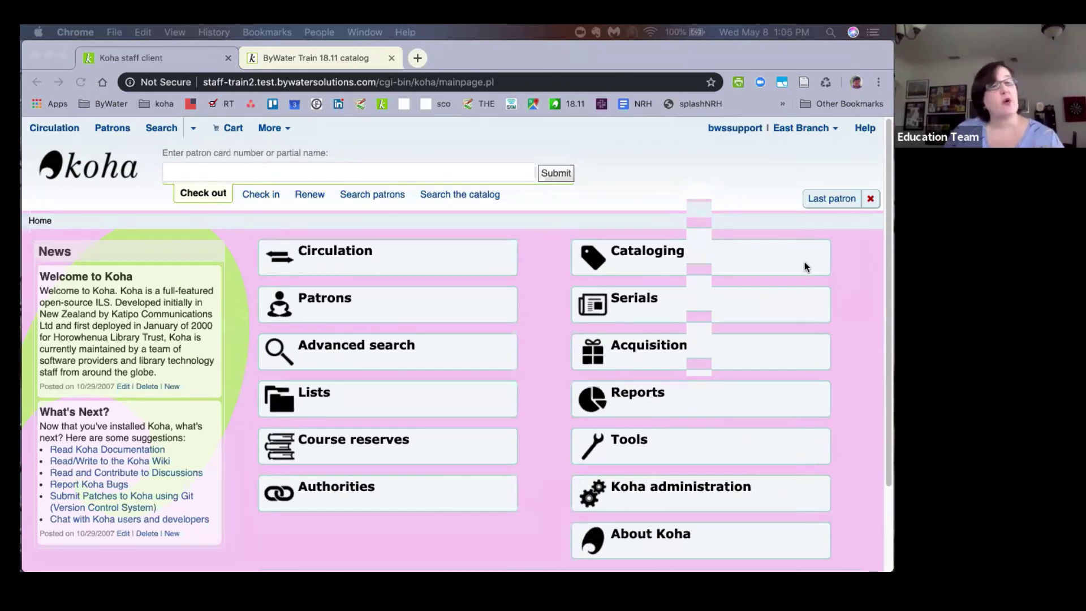
- Run a keyword search for 'penguins' in the ByWater Train public catalog
click(334, 59)
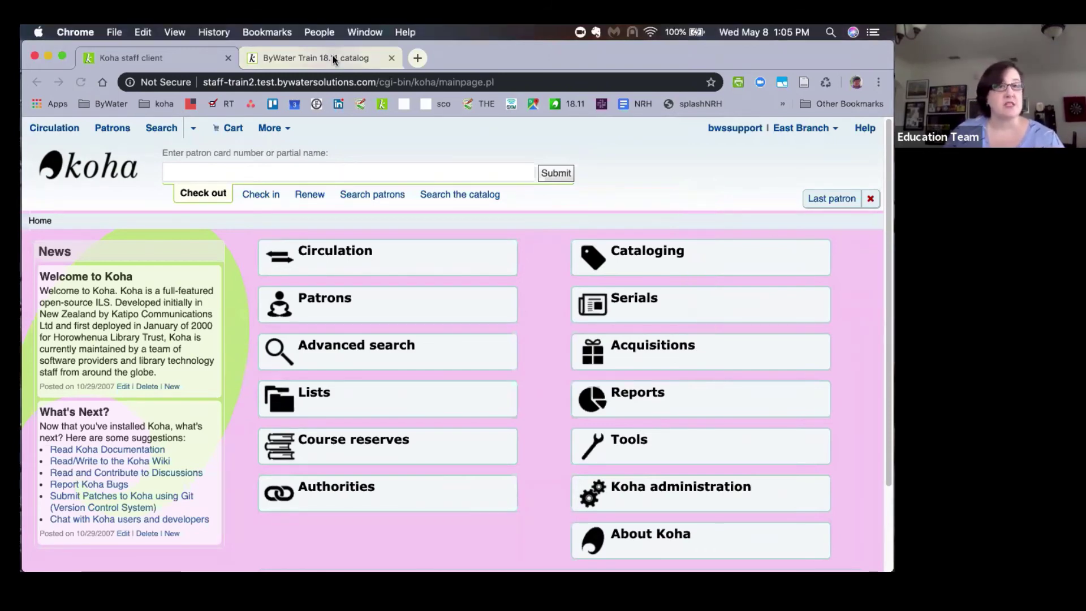
click(334, 58)
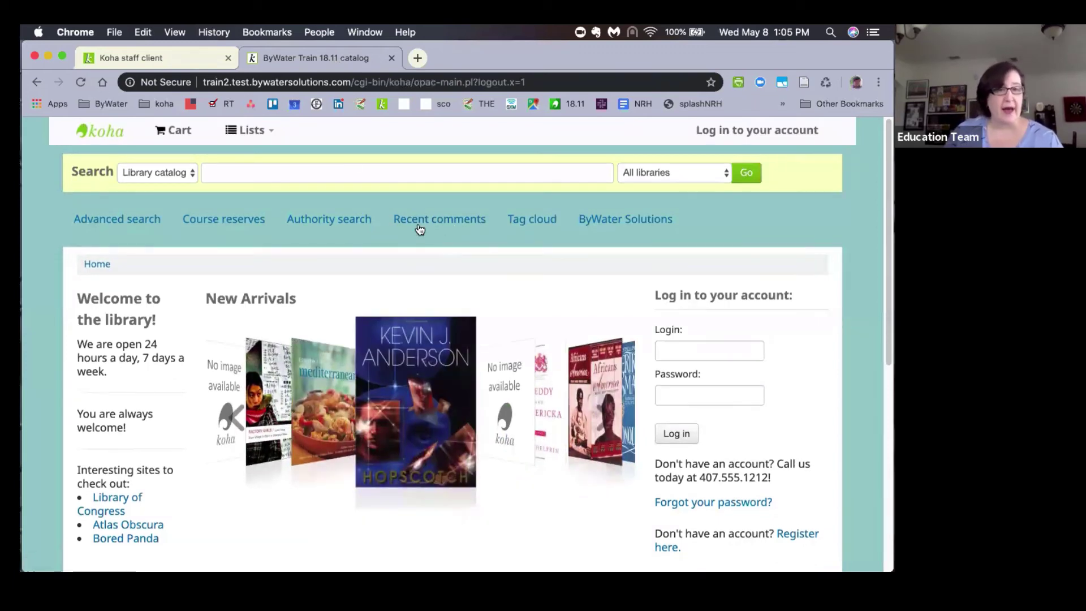
click(330, 170)
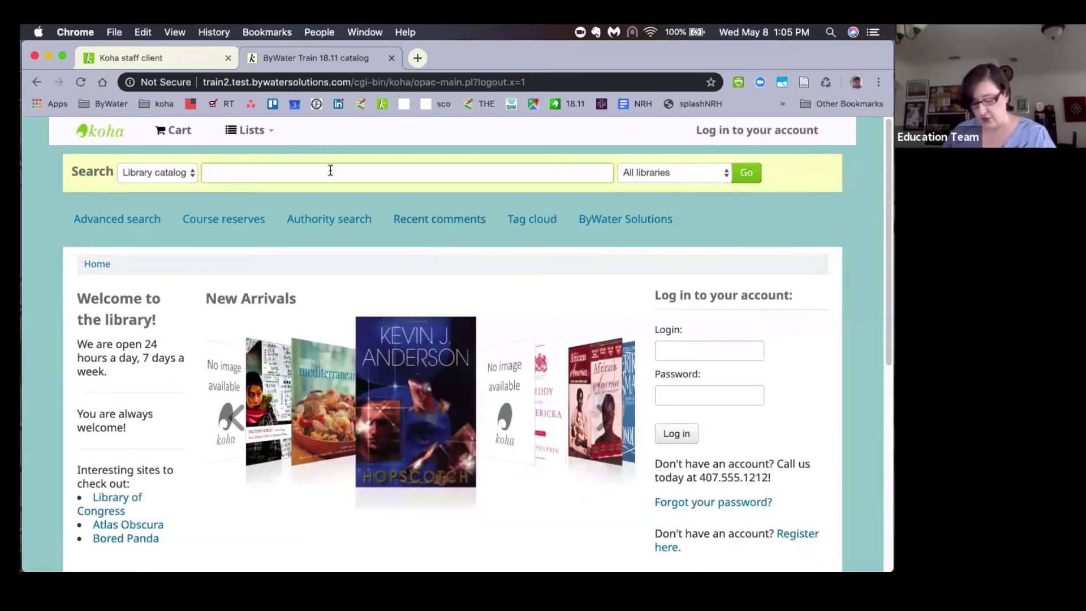
text(penguins)
key(Return)
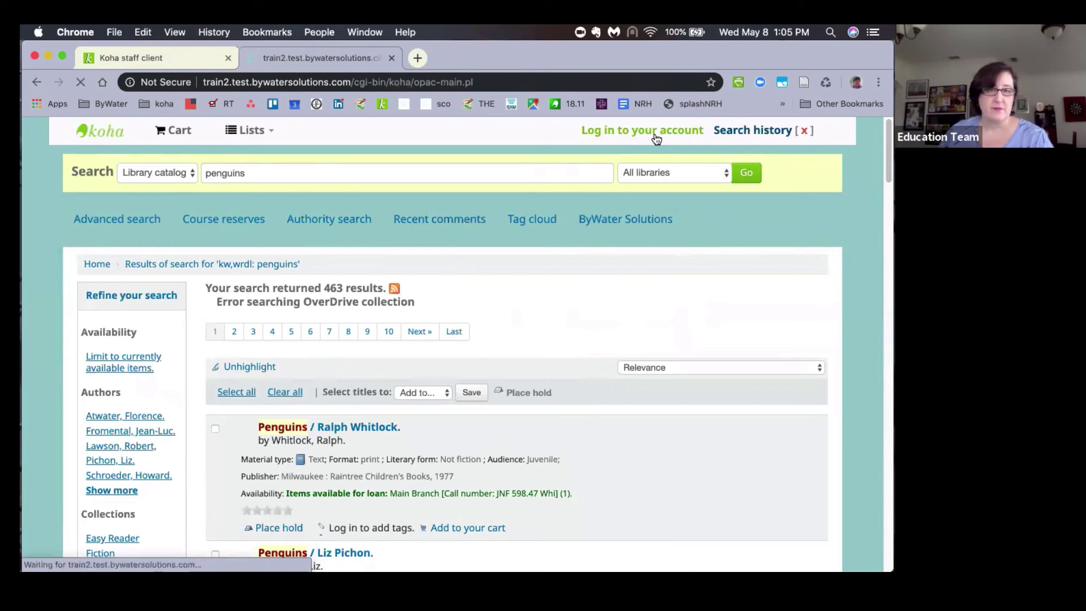
- Log into the public catalog with the patron's username and password
click(670, 352)
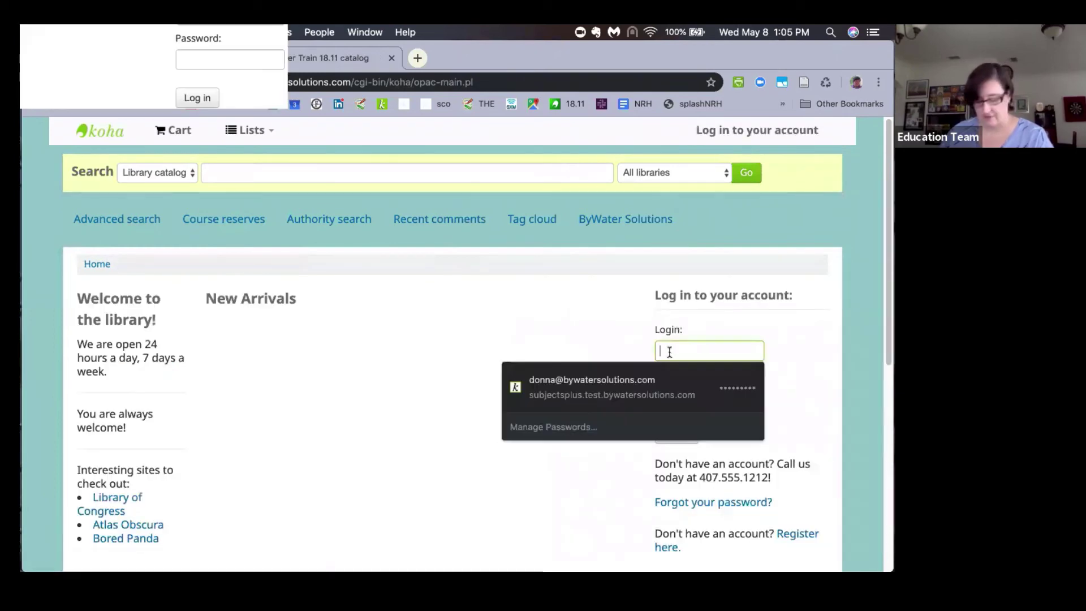
text(donnab)
key(Tab)
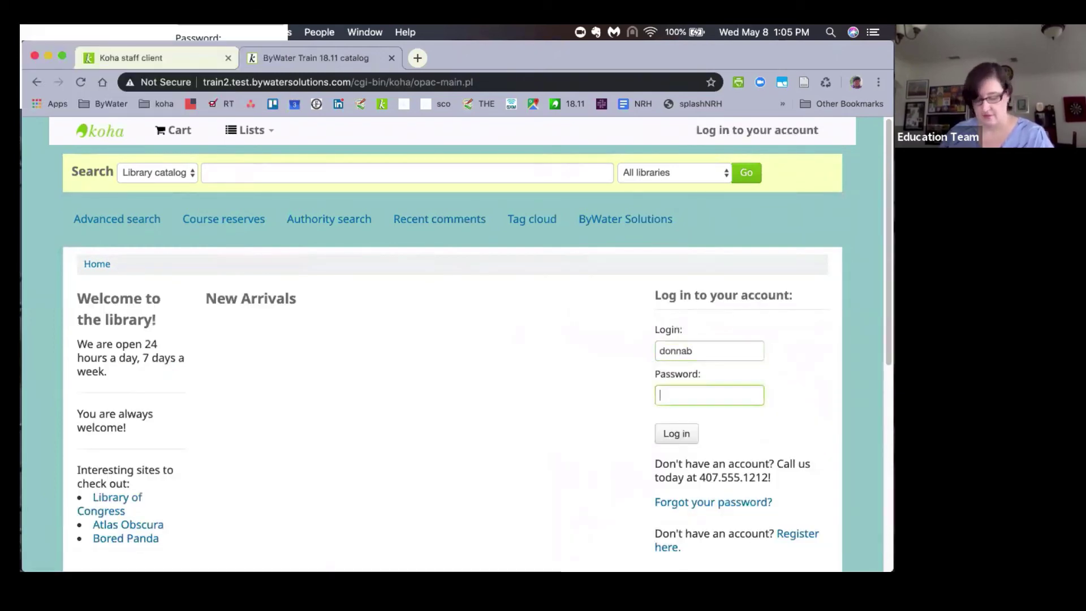
text(******)
key(Return)
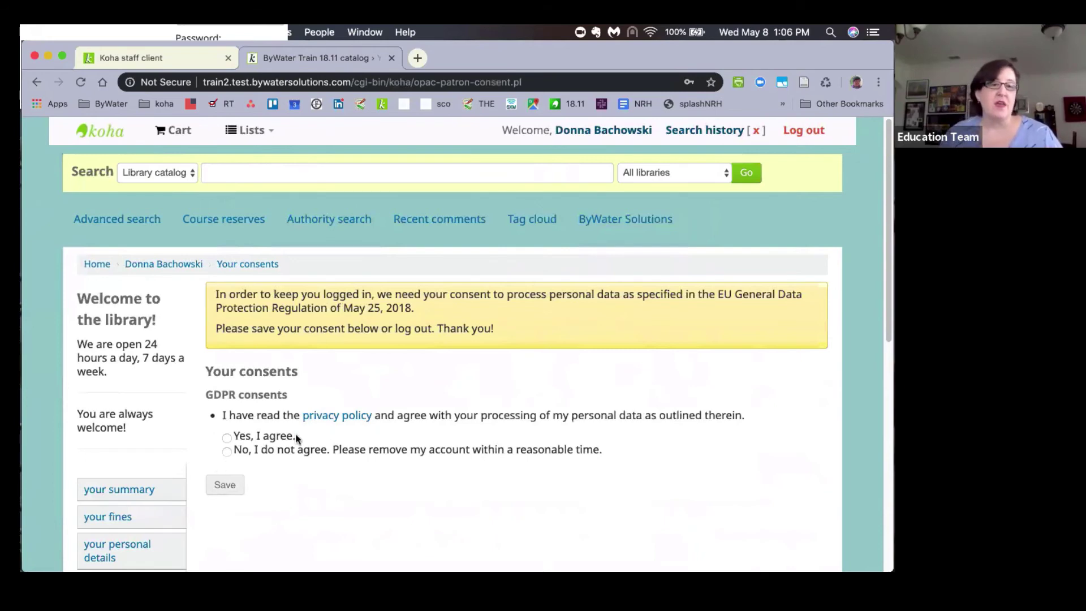
- Review the library's privacy policy, then save the GDPR consent as 'Yes, I agree'
click(341, 419)
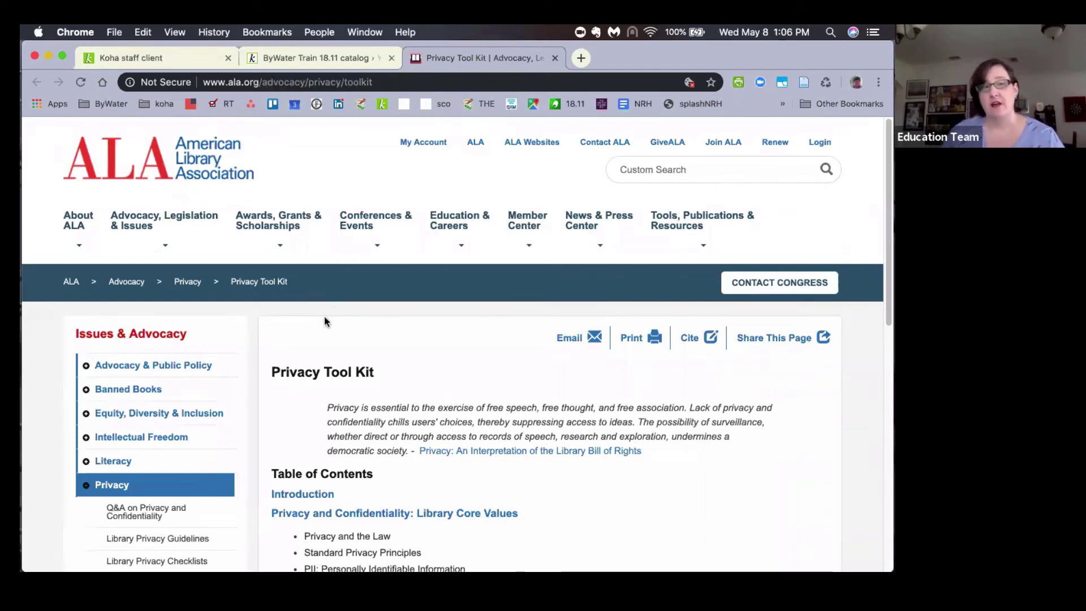
click(556, 59)
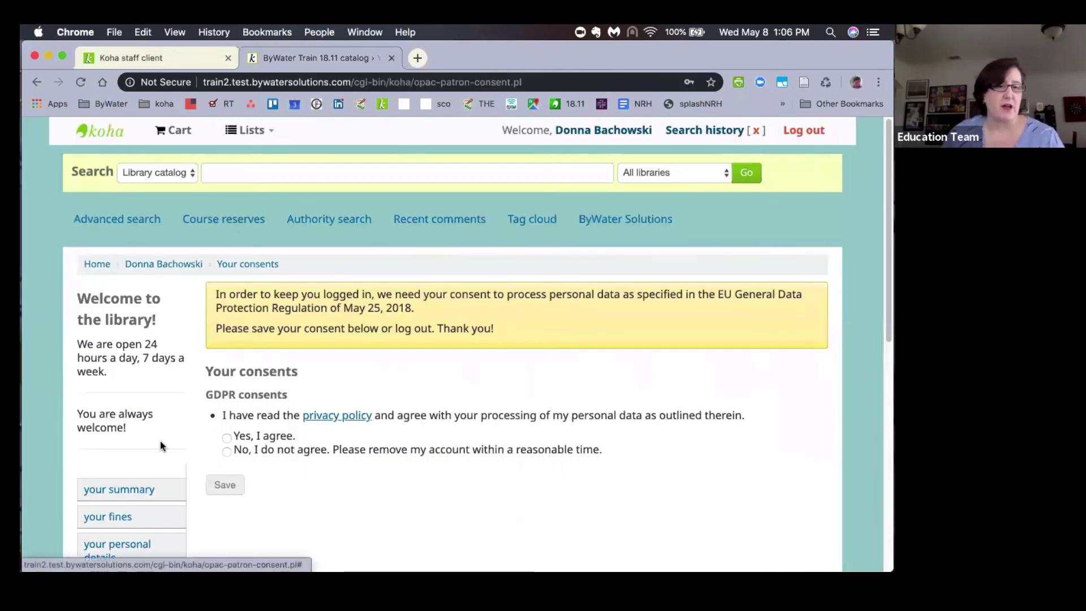
click(227, 439)
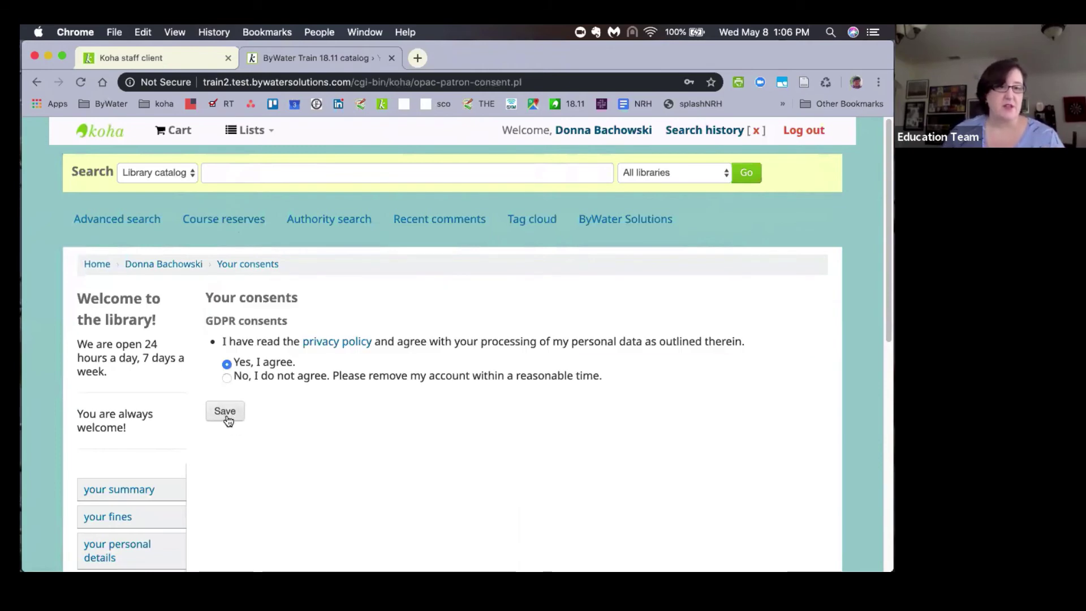
click(227, 416)
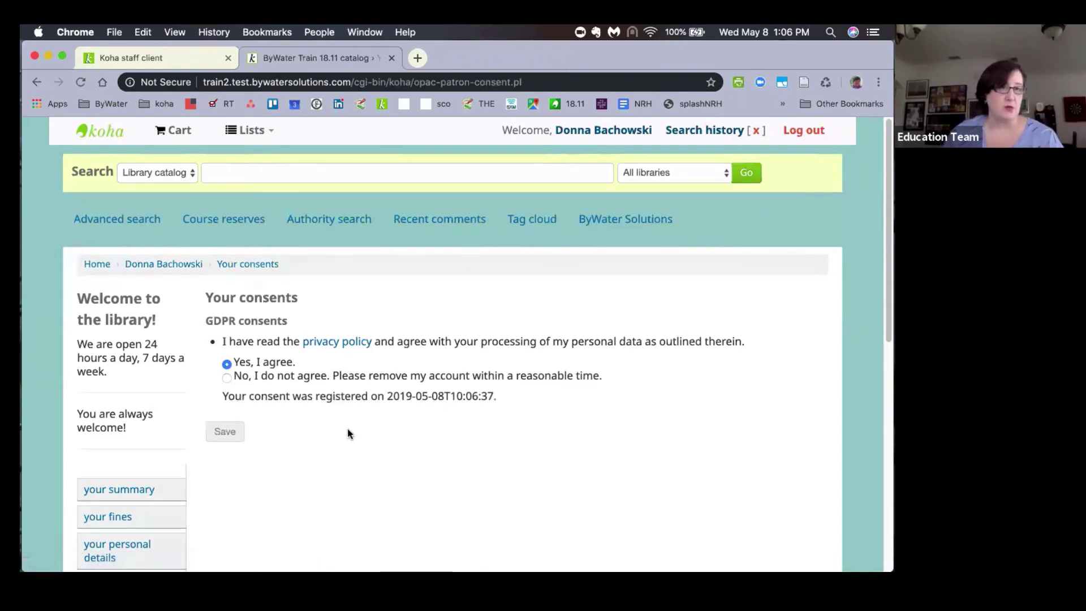
- Return to the staff client and log into Koha administration with the staff account credentials
click(140, 51)
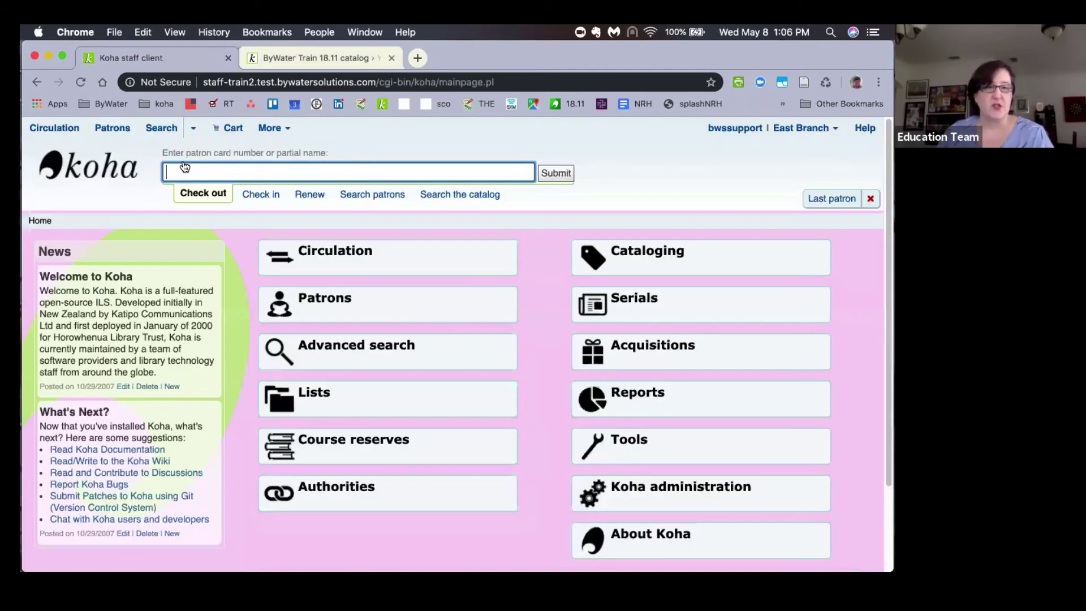
click(574, 482)
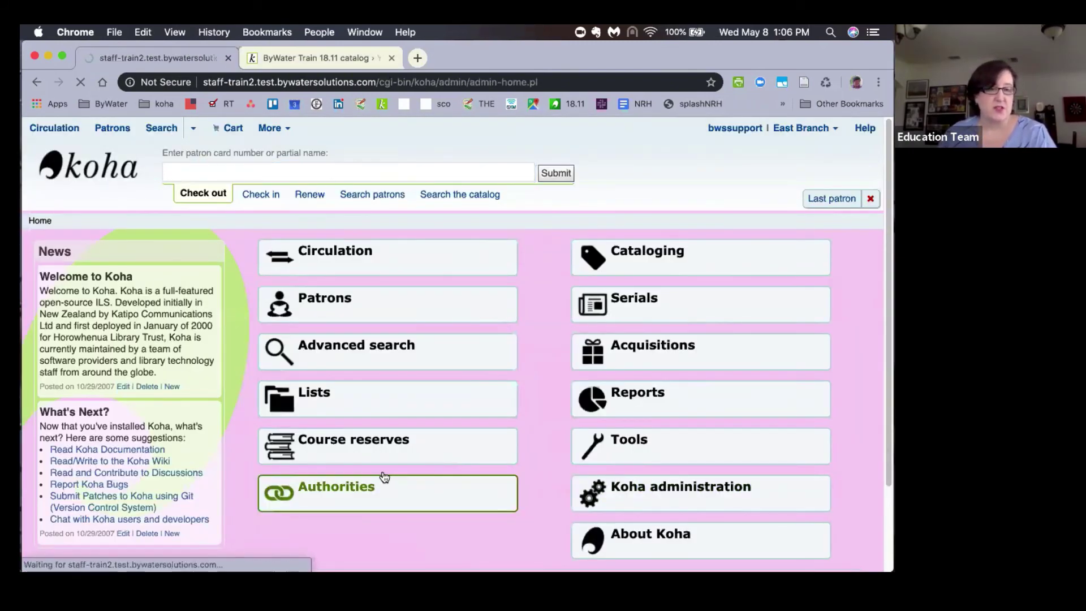
text(bw)
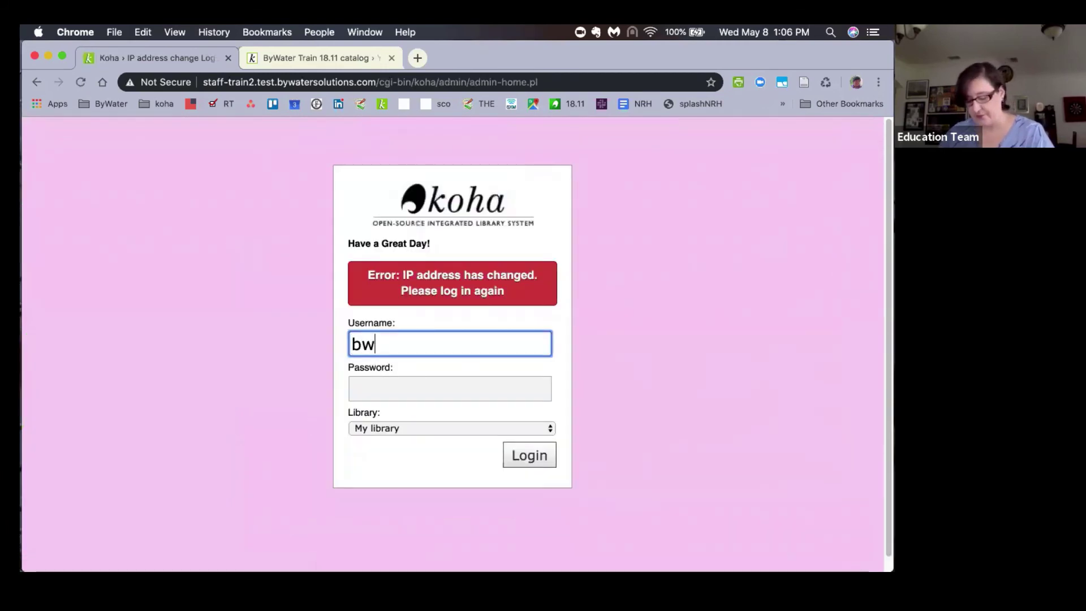
text(ssupport)
key(Tab)
text(****)
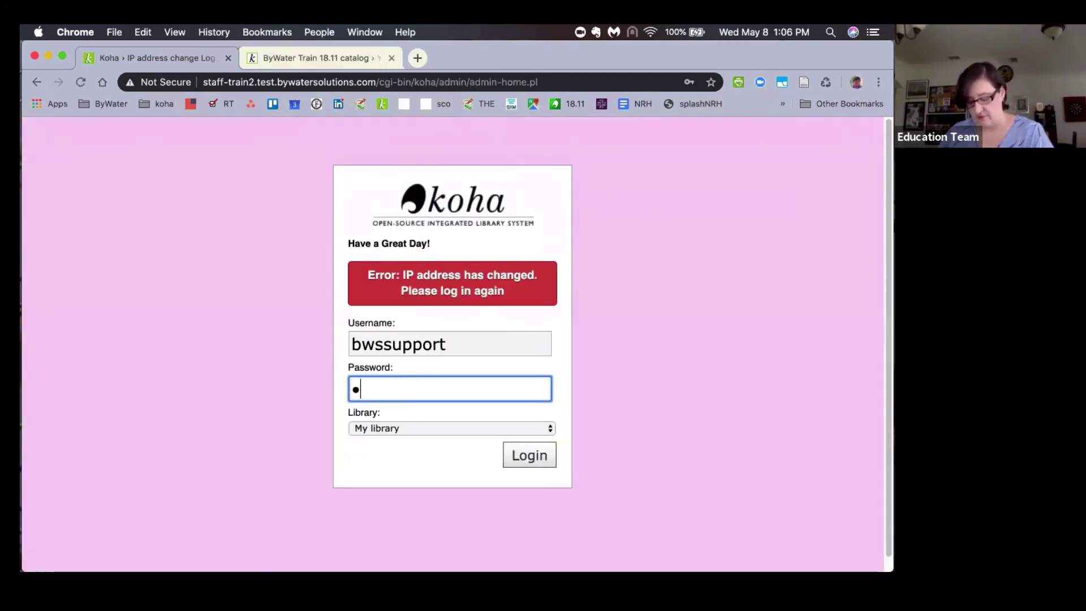
key(BackSpace)
key(BackSpace)
key(BackSpace)
key(BackSpace)
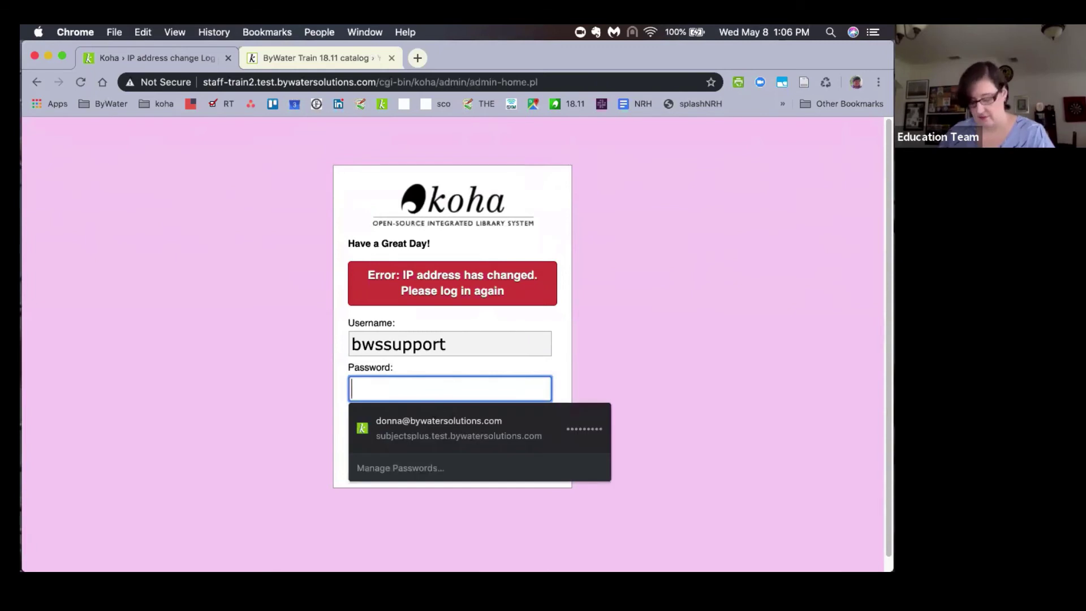
text(*************)
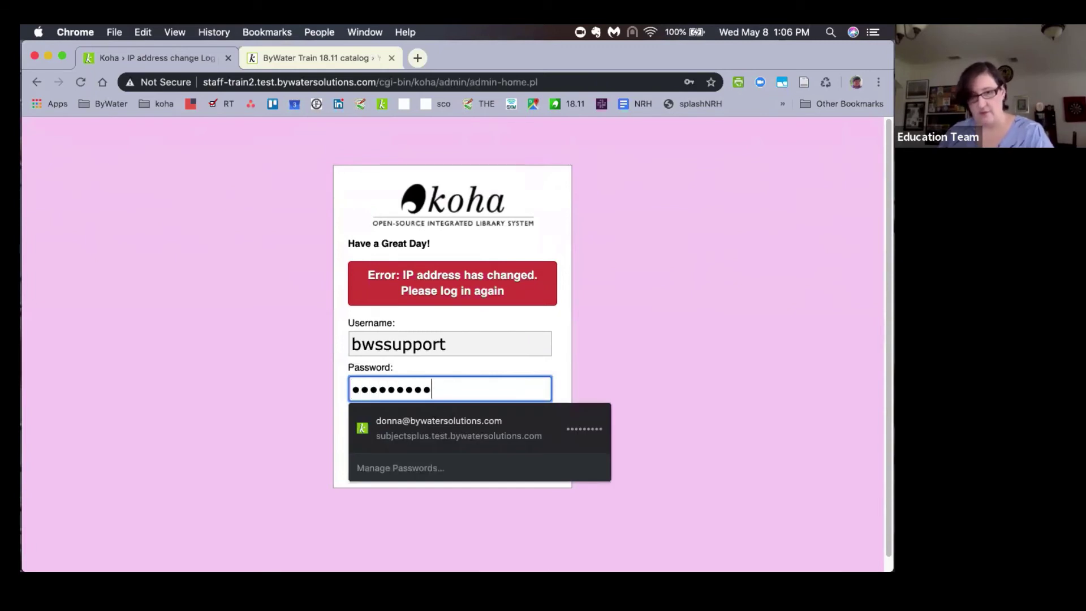
text(*******)
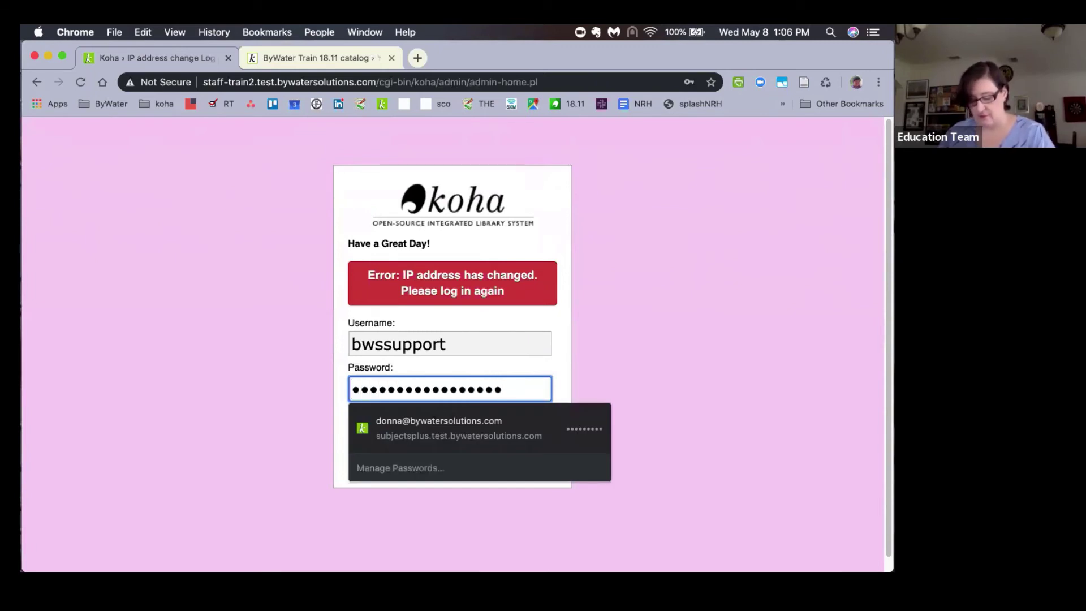
key(Return)
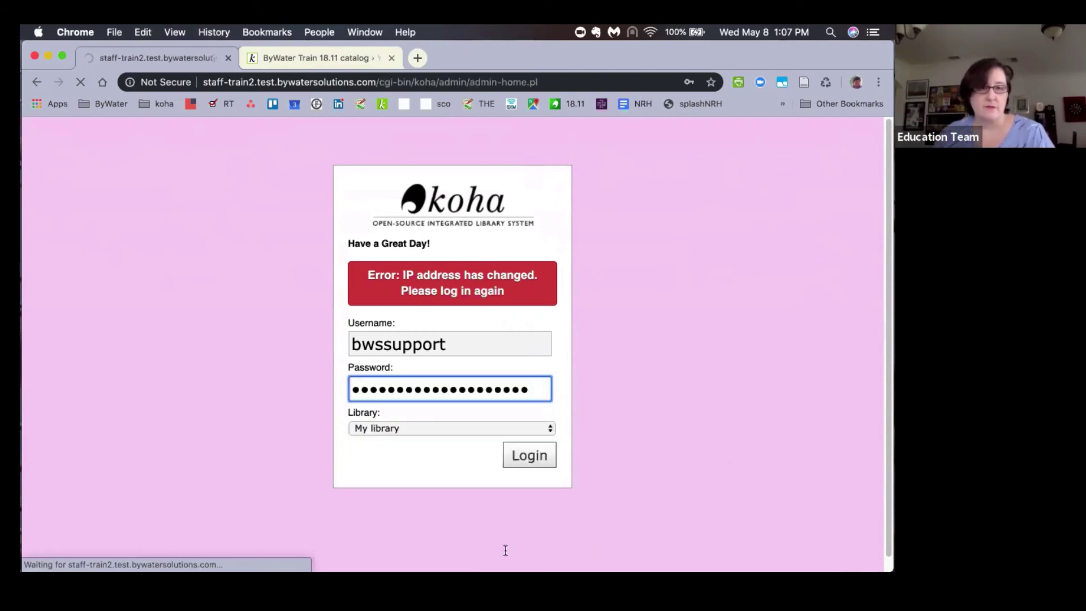
- Search the global system preferences for 'gdpr'
click(222, 345)
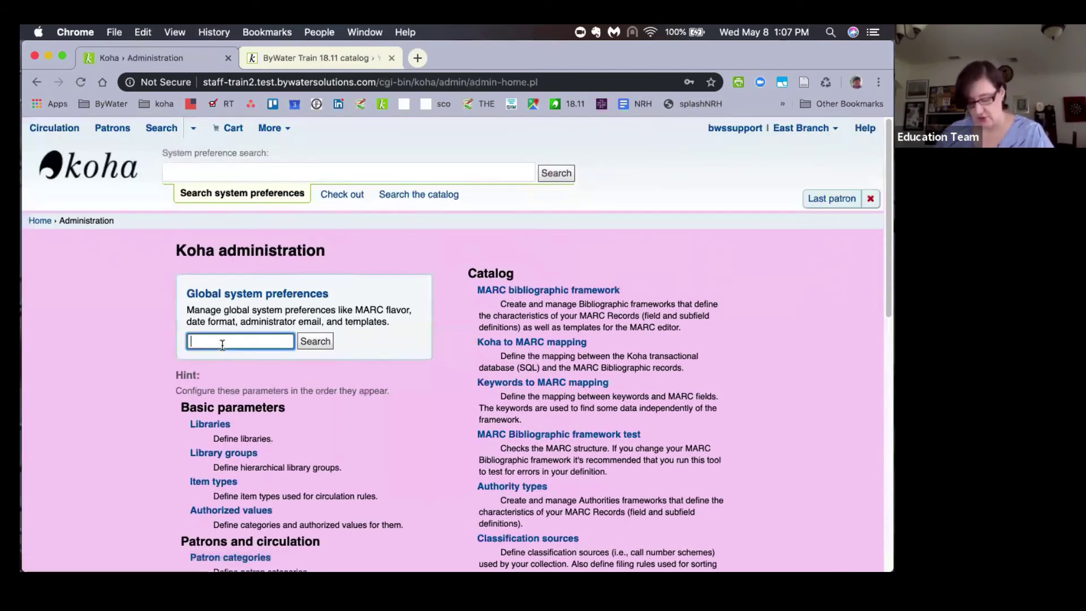
text(gdpr)
key(Return)
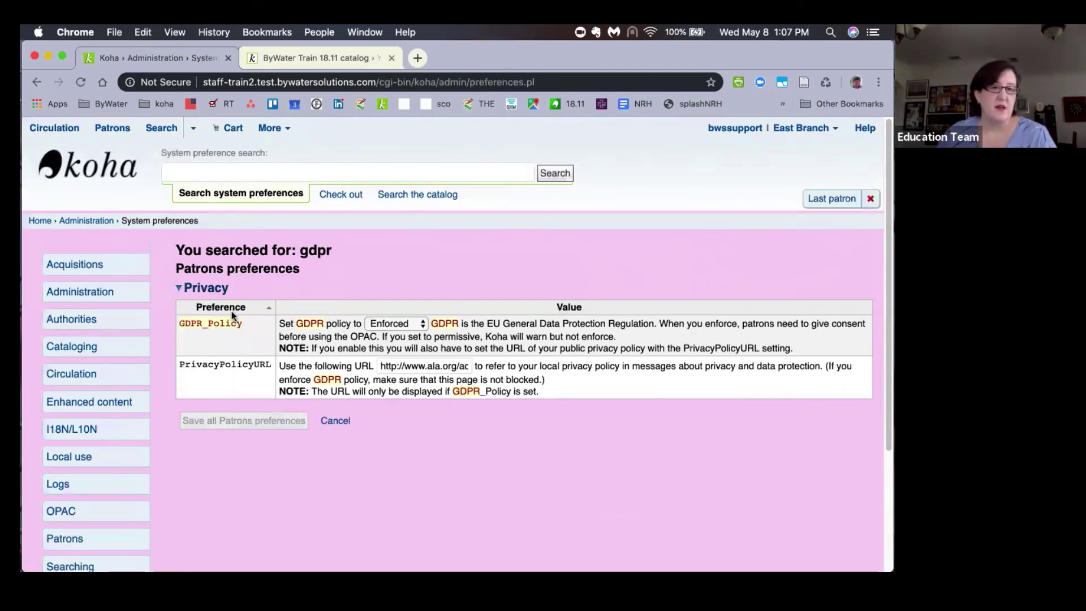
scroll(243, 334, down, 1)
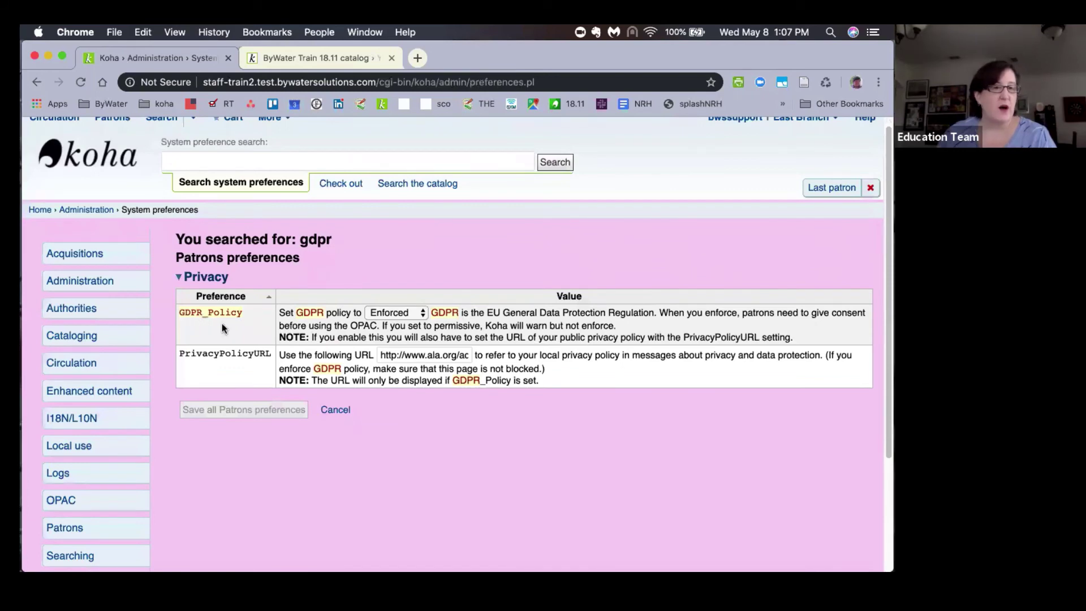
click(377, 313)
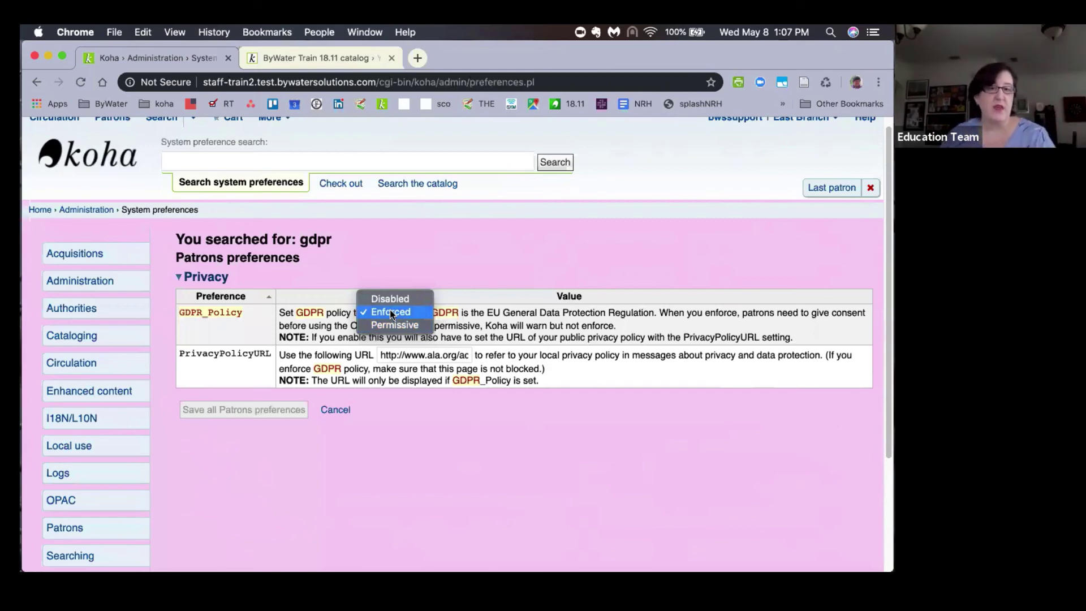
click(260, 383)
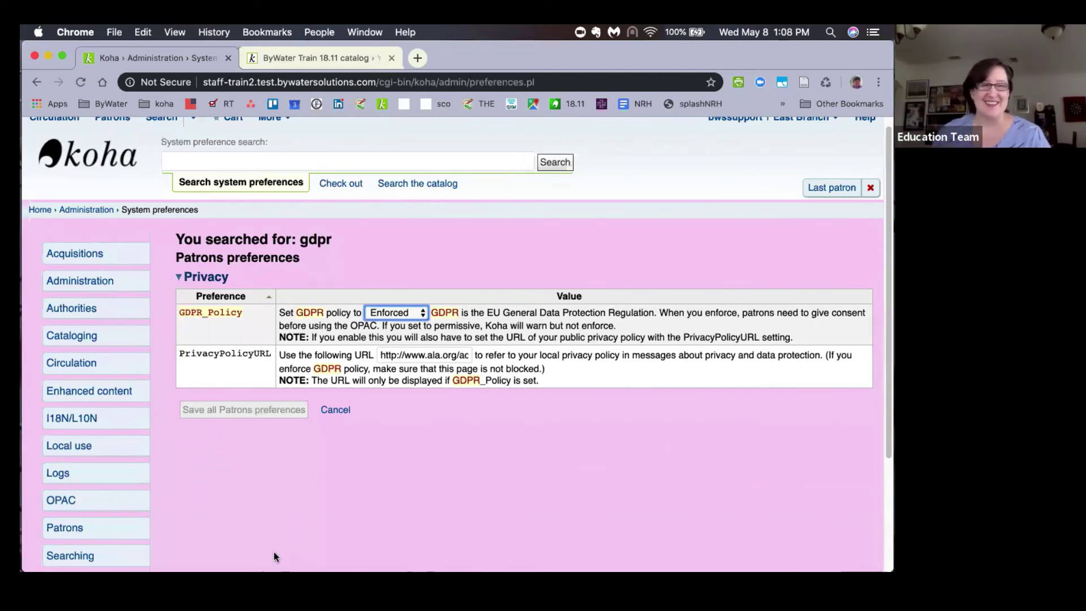
click(42, 214)
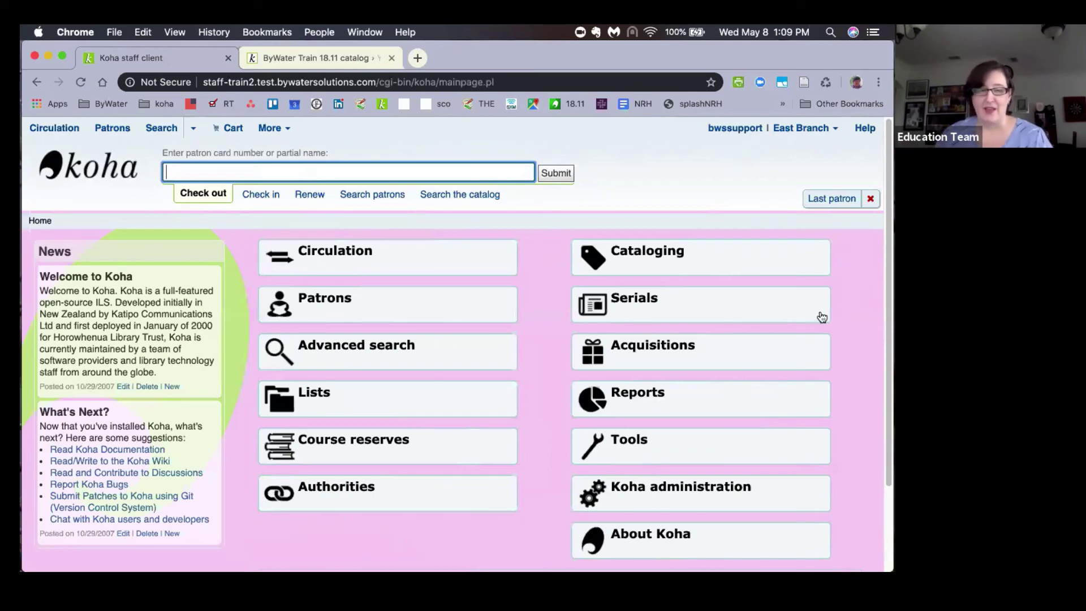
- Search global system preferences in Koha administration for 'reconcile' to find AccountAutoReconcile
click(437, 195)
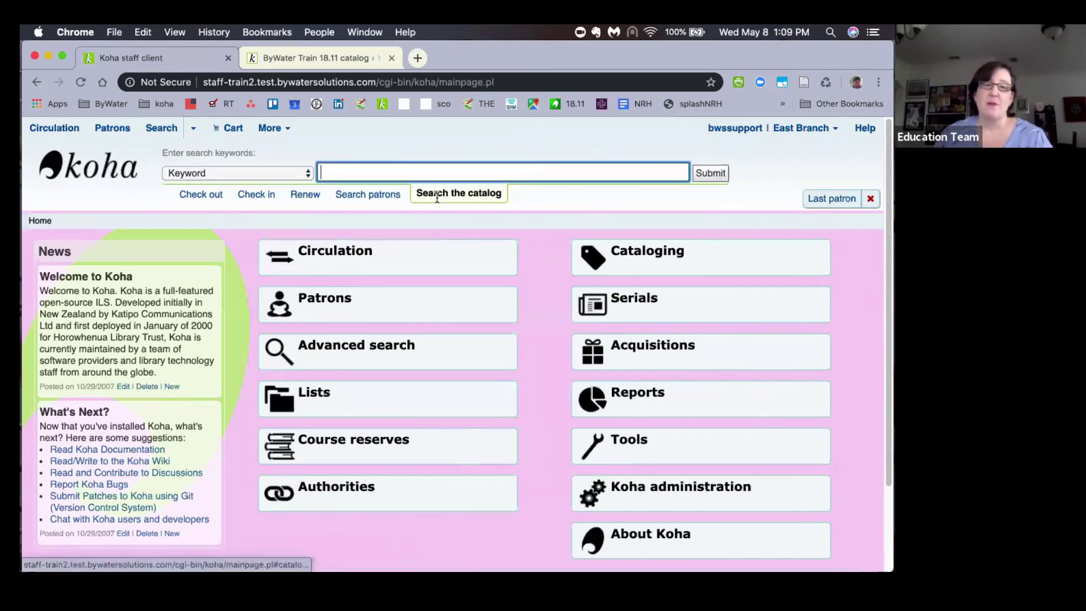
text(ha)
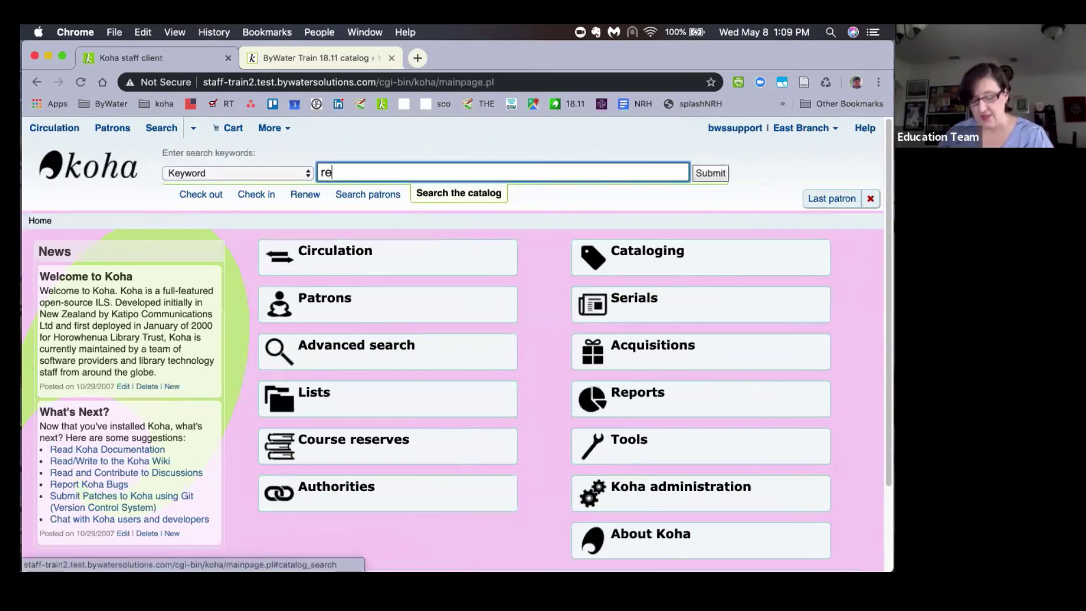
key(BackSpace)
key(BackSpace)
click(641, 502)
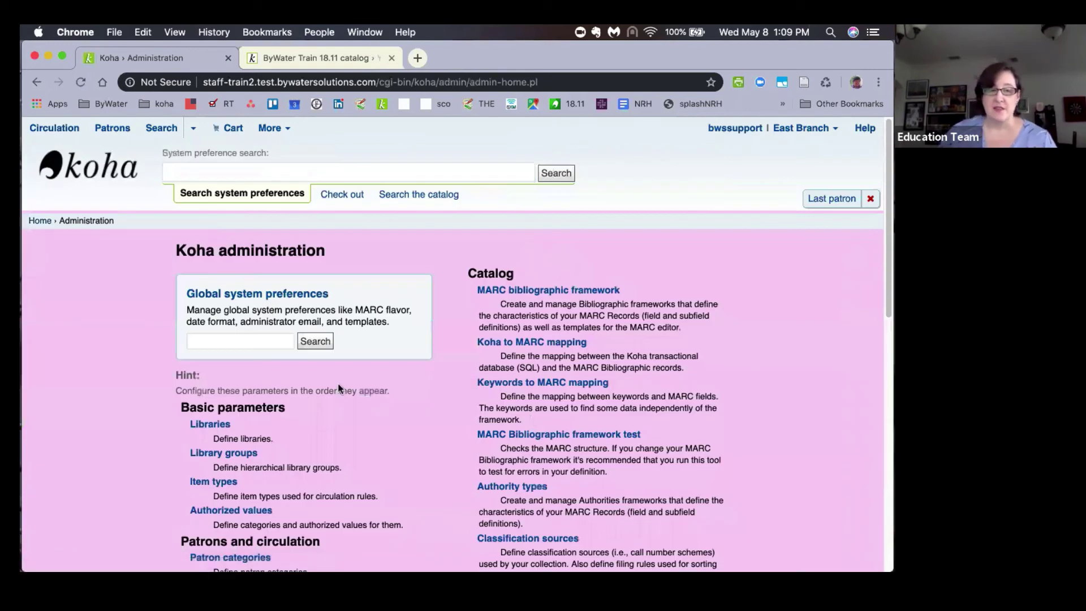
click(214, 340)
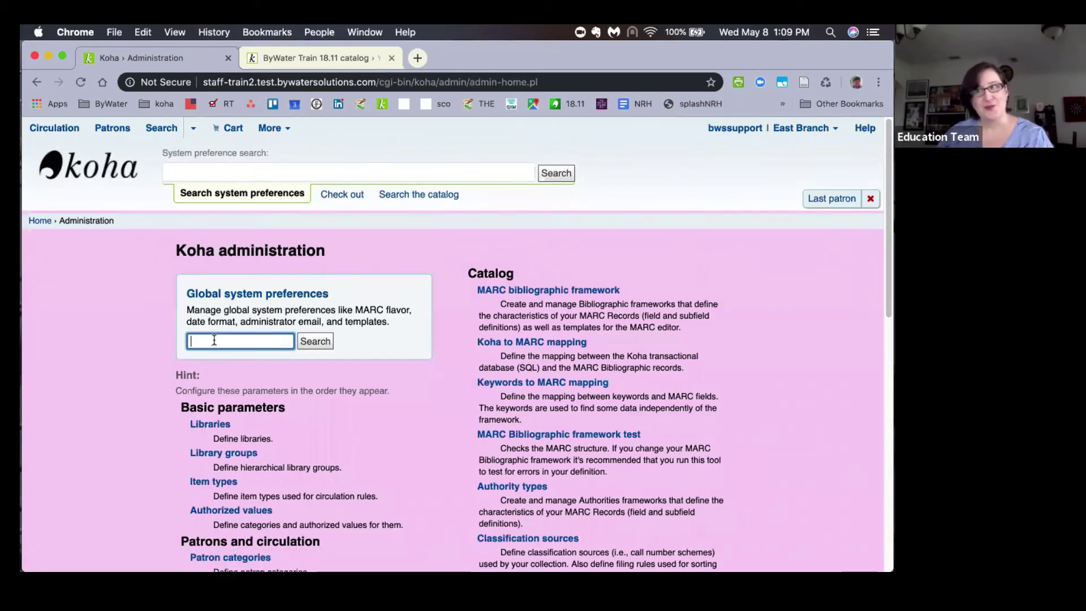
text(recon)
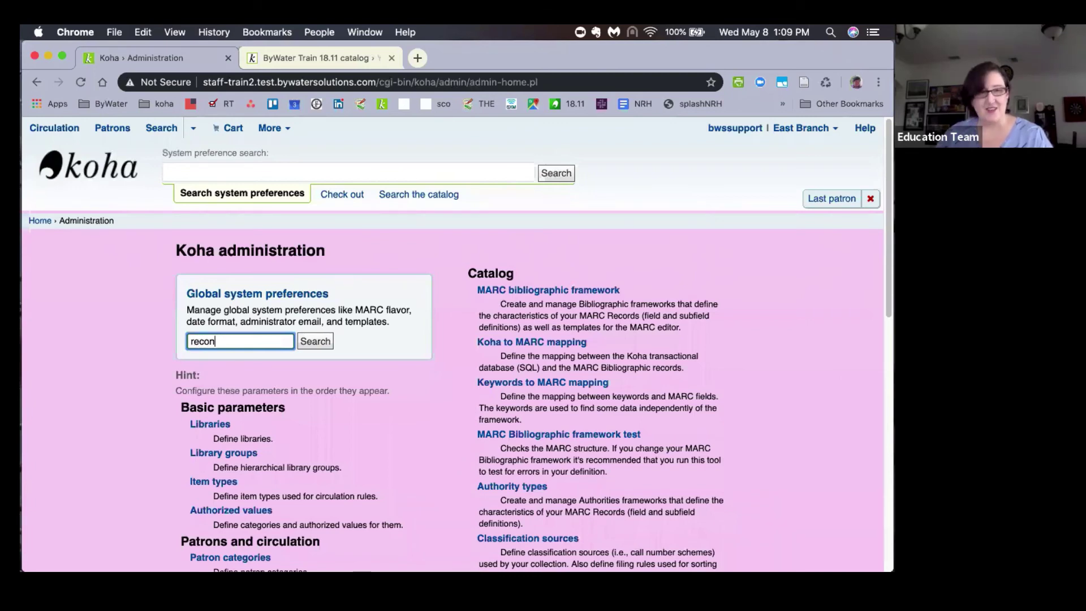
text(cile)
key(Return)
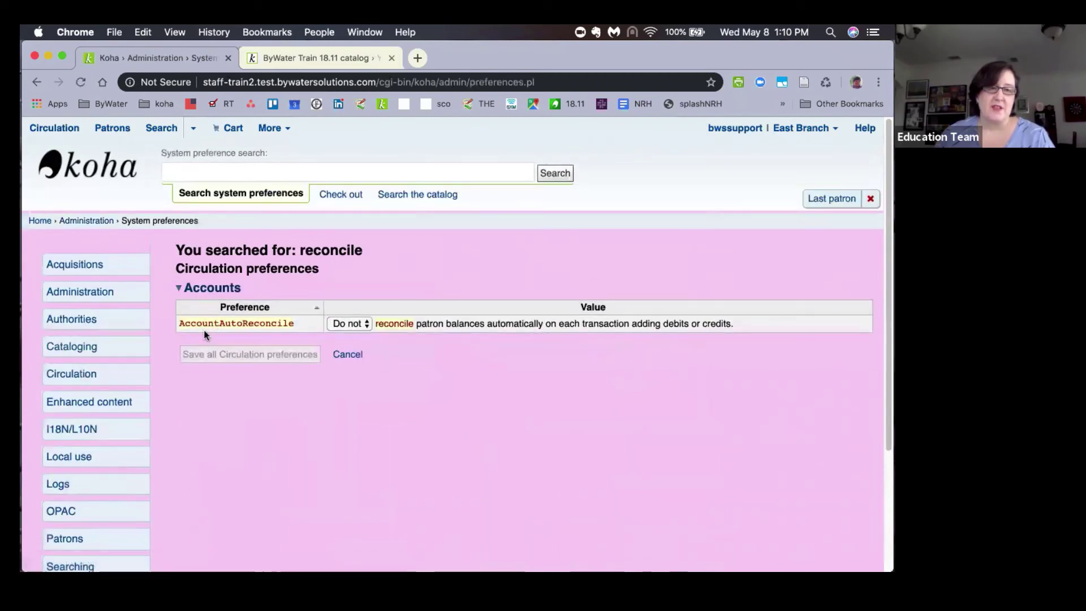
click(347, 324)
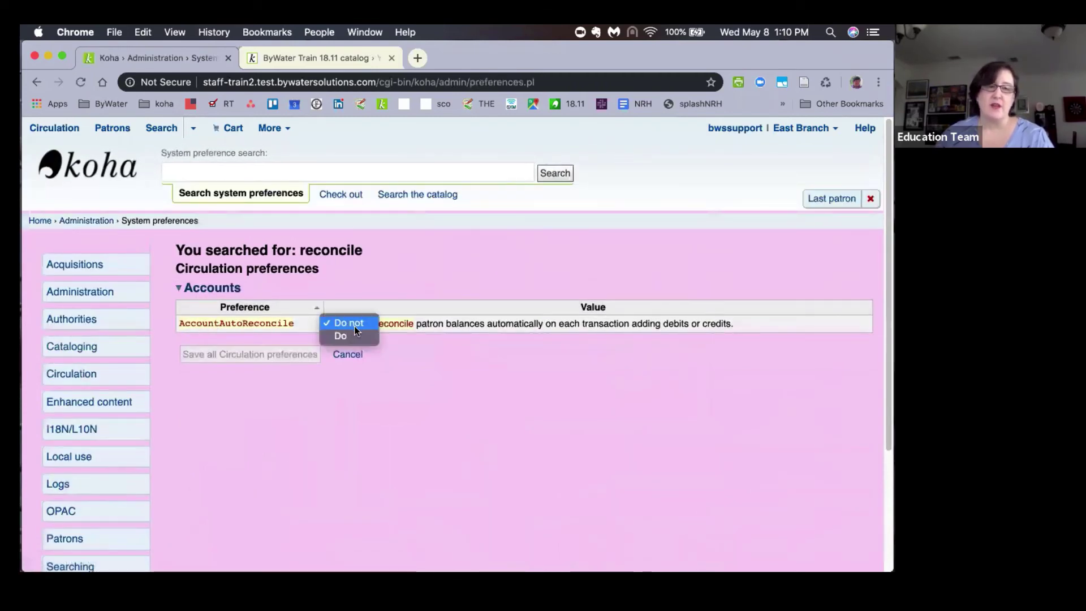
click(415, 344)
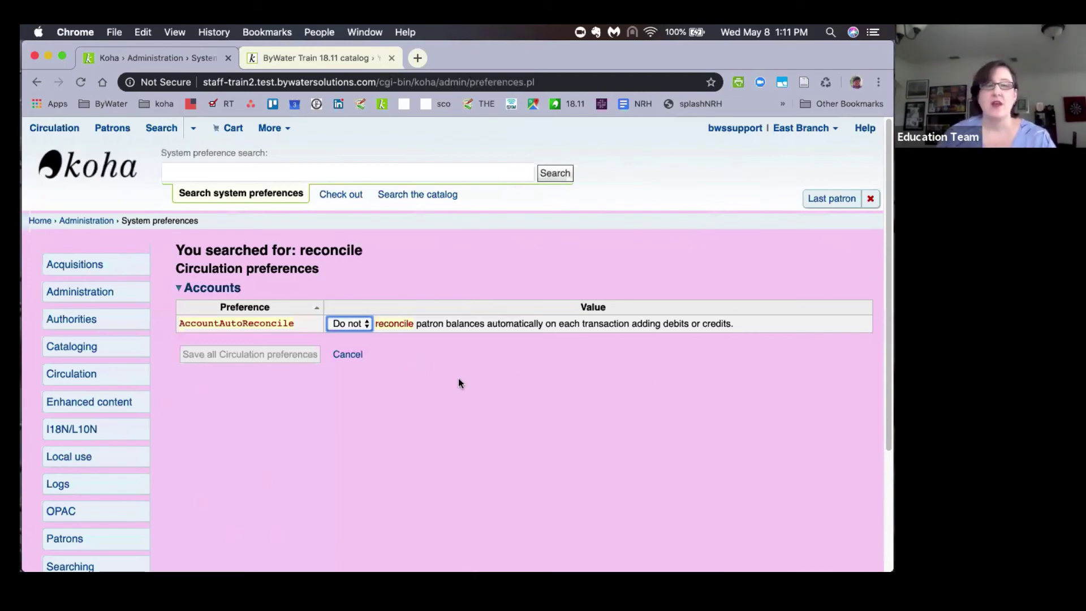
- Go back to the staff client home page and open the Reports module
click(77, 172)
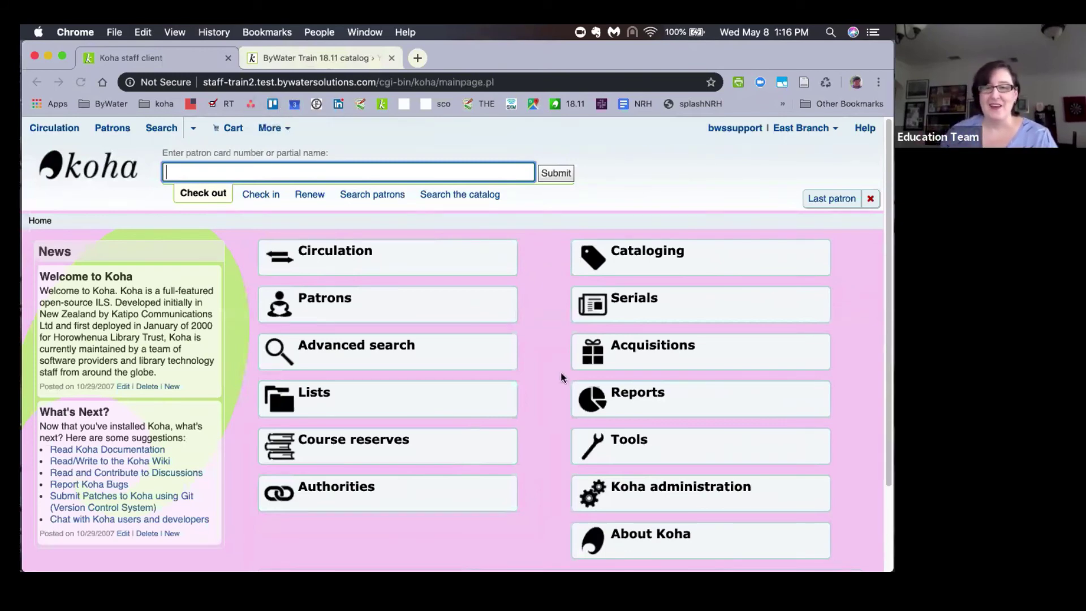
click(643, 408)
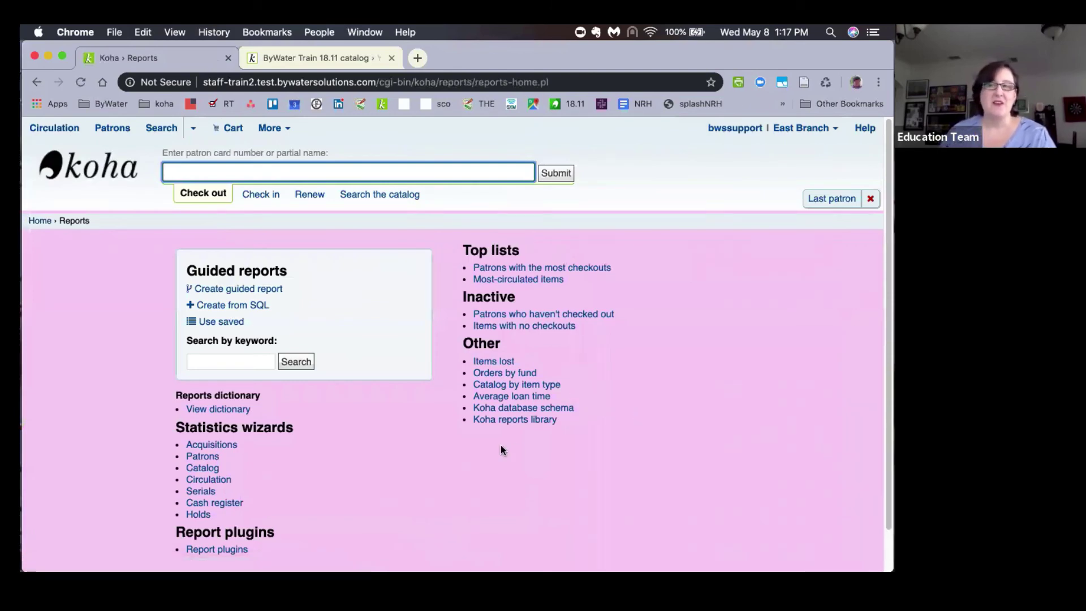
- Open saved reports and page to entries 61–80 of 94, down to report 81
scroll(501, 450, down, 1)
scroll(500, 450, down, 1)
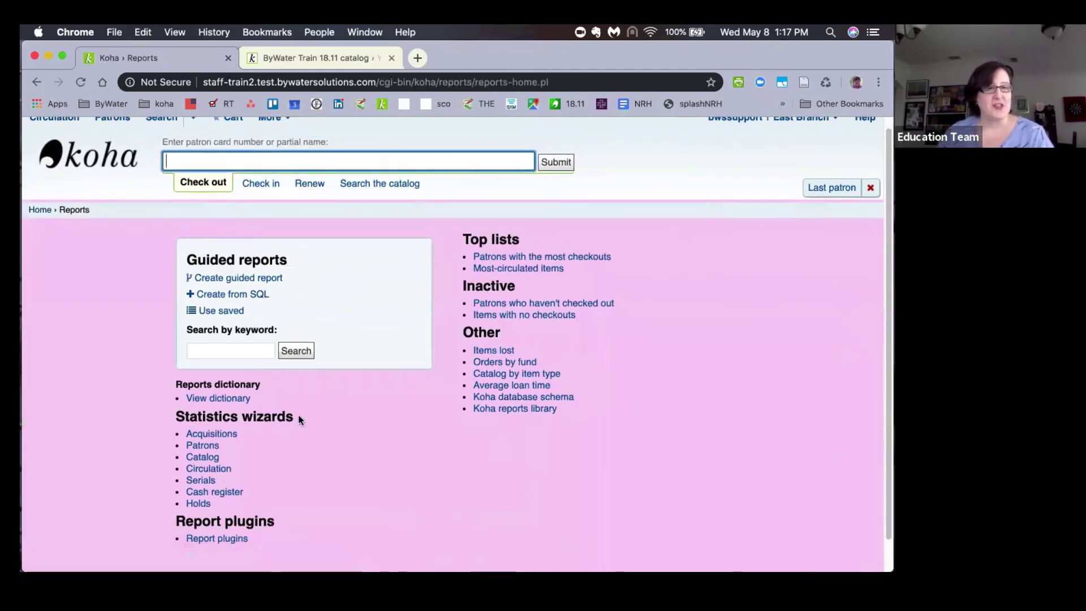
click(211, 311)
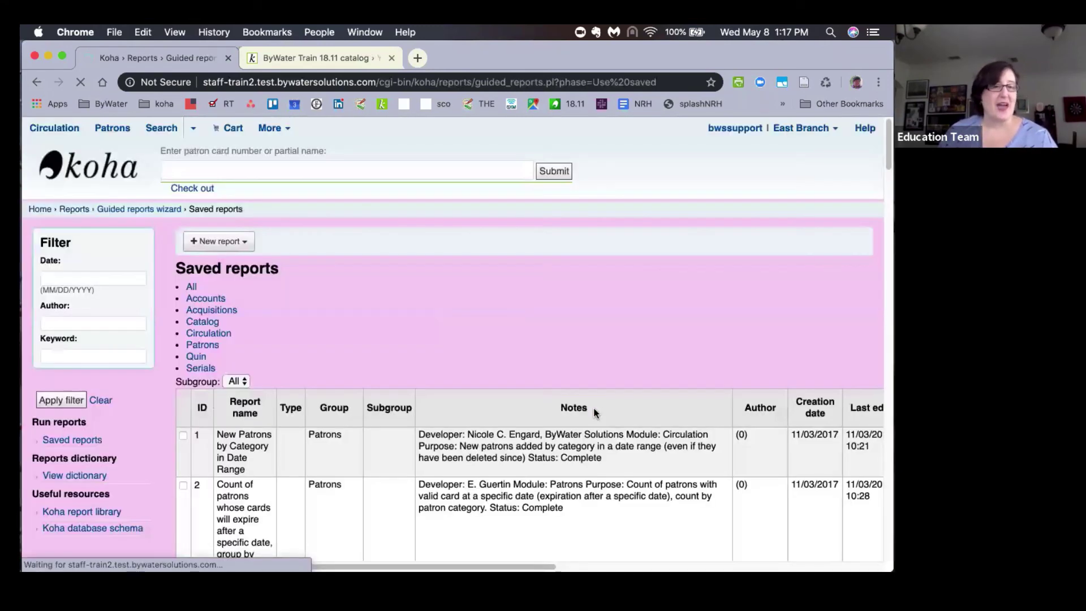
click(514, 344)
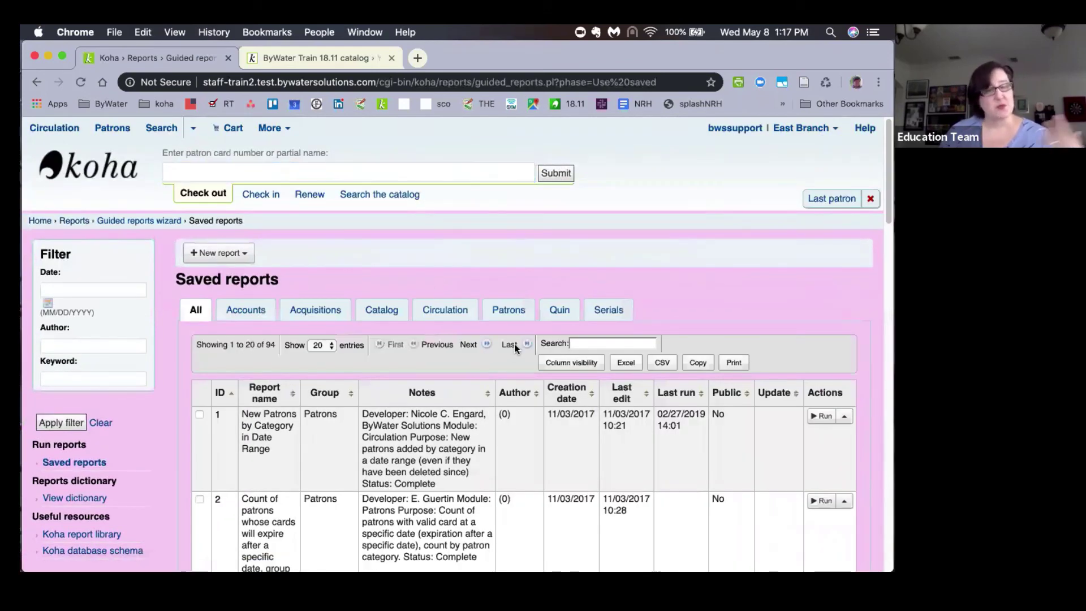
scroll(514, 347, down, 1)
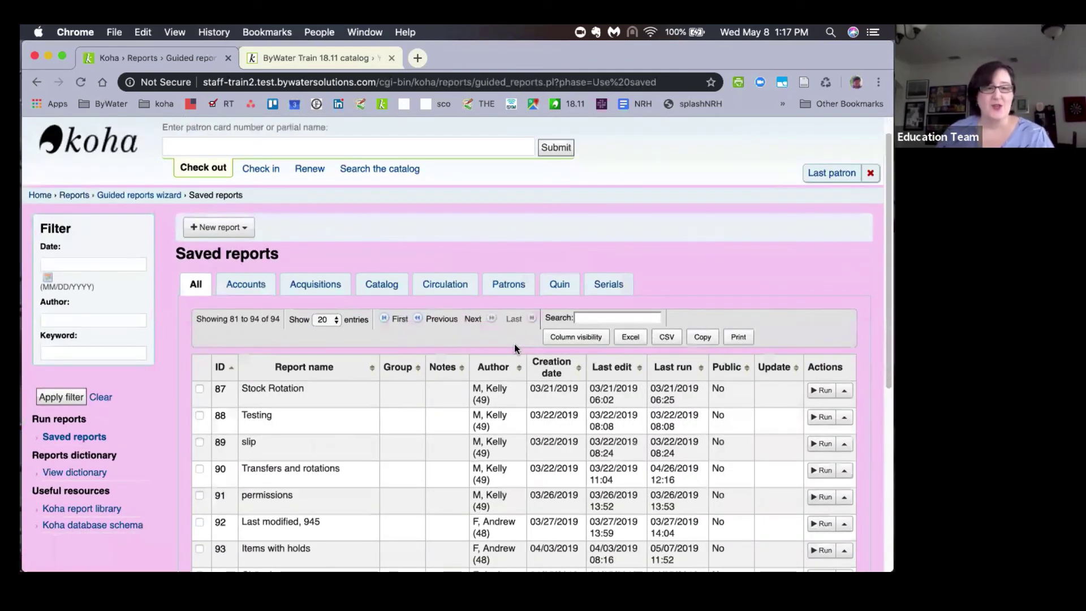
scroll(514, 346, down, 1)
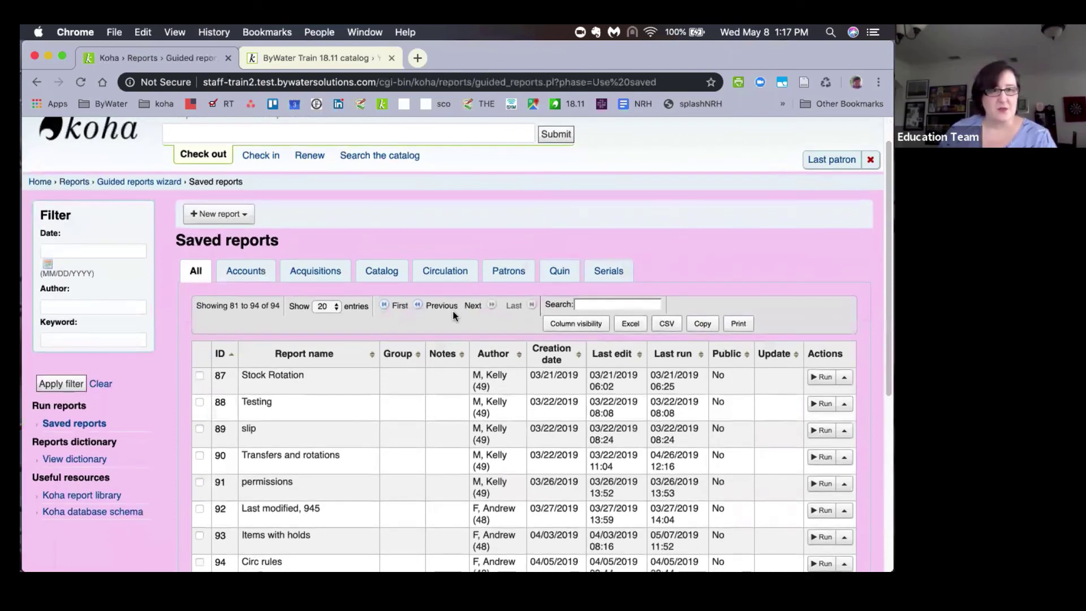
click(434, 306)
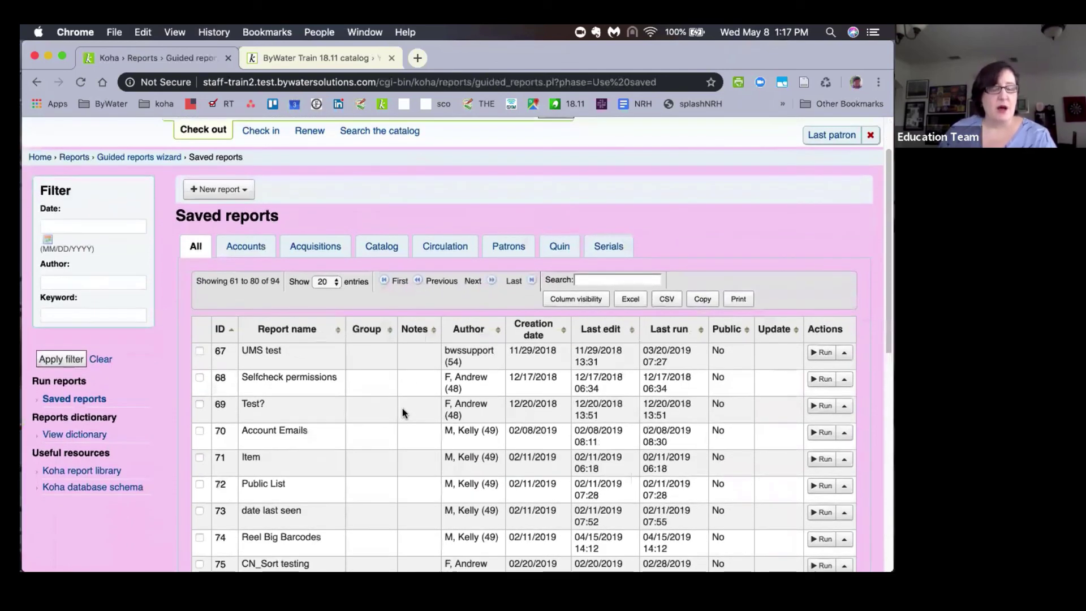
scroll(402, 409, down, 10)
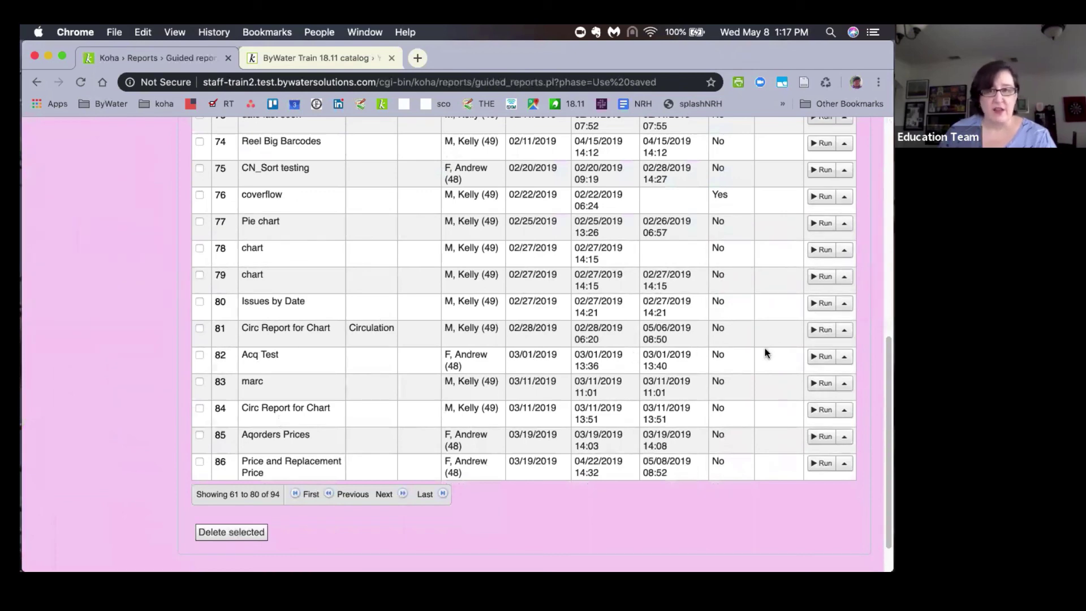
- Run report 81, Circ Report for Chart, for the year 2018
click(823, 330)
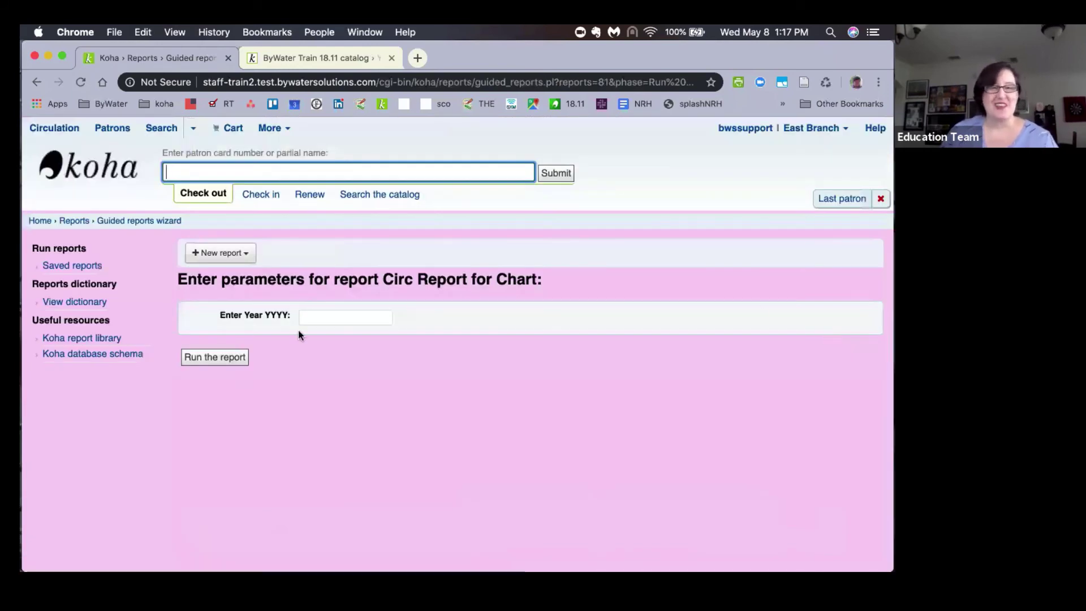
click(316, 318)
text(2018)
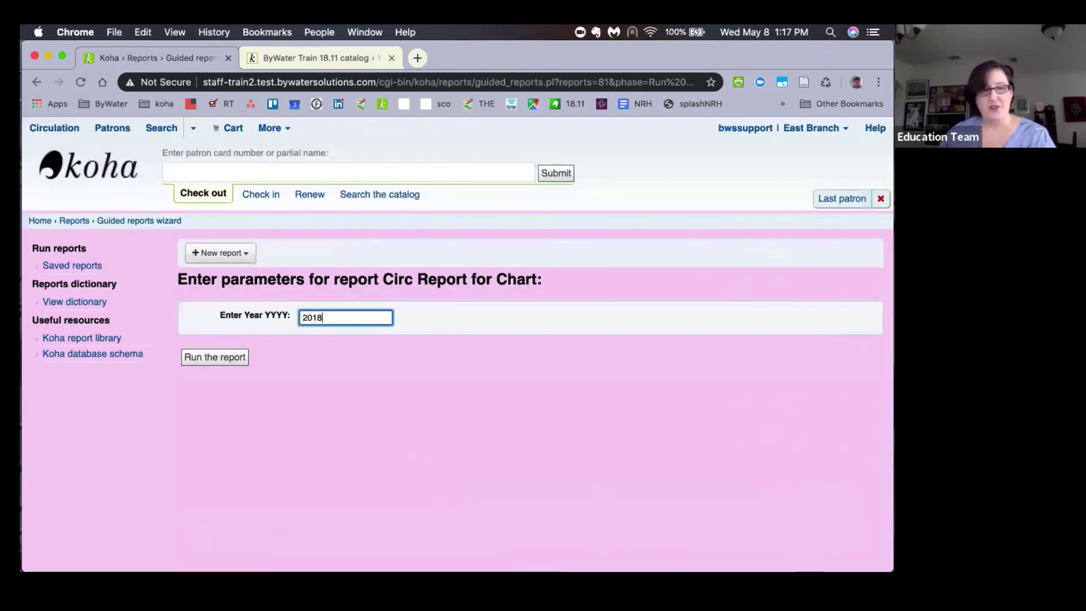
key(Return)
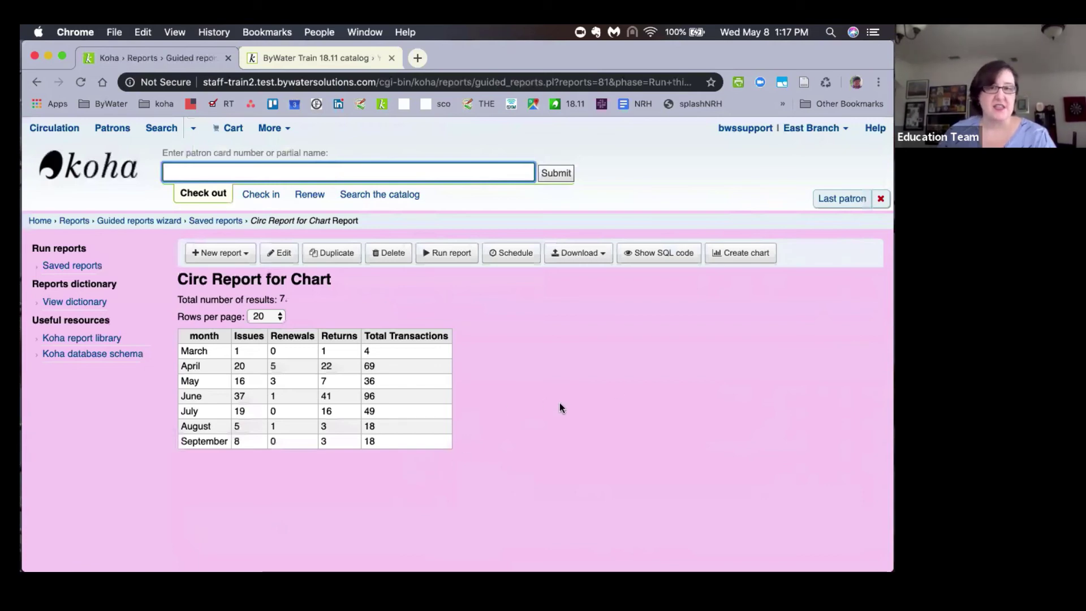
- Draw the report results as a bar chart instead of pie, then inspect the monthly bars
click(735, 260)
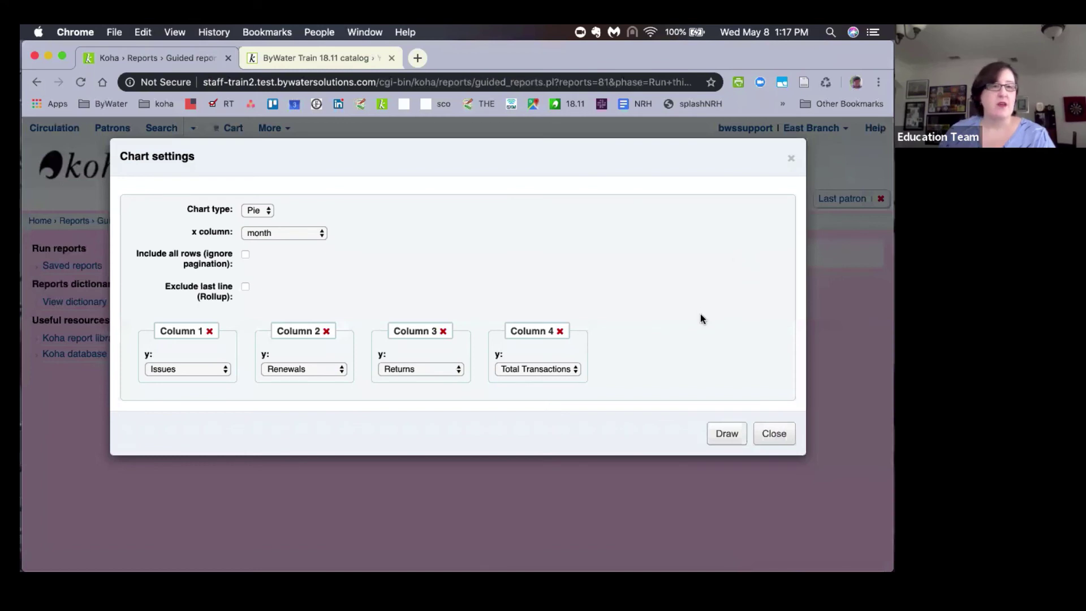
click(254, 211)
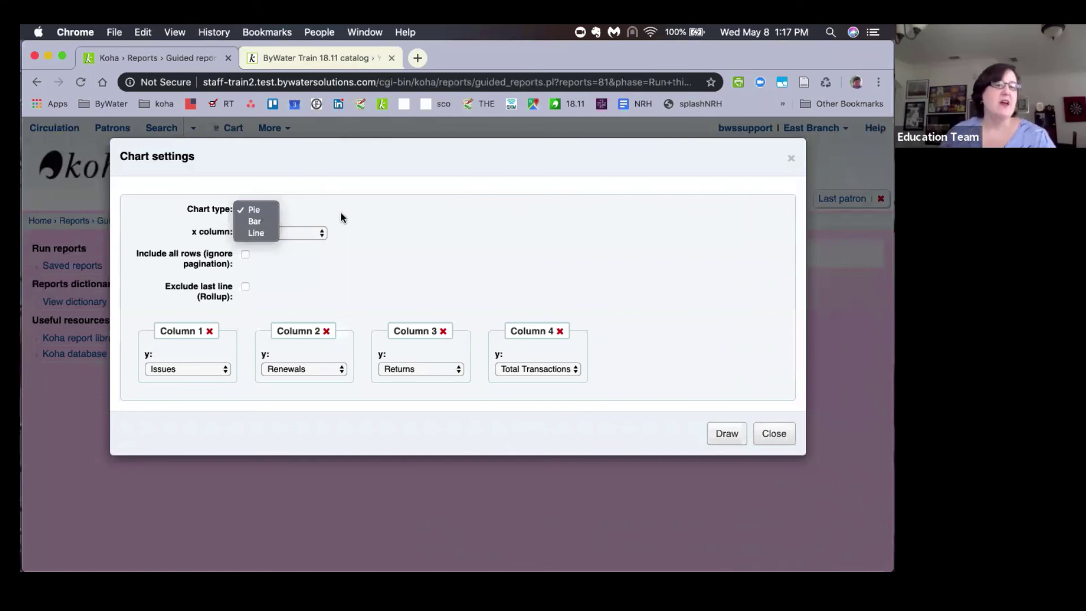
click(257, 222)
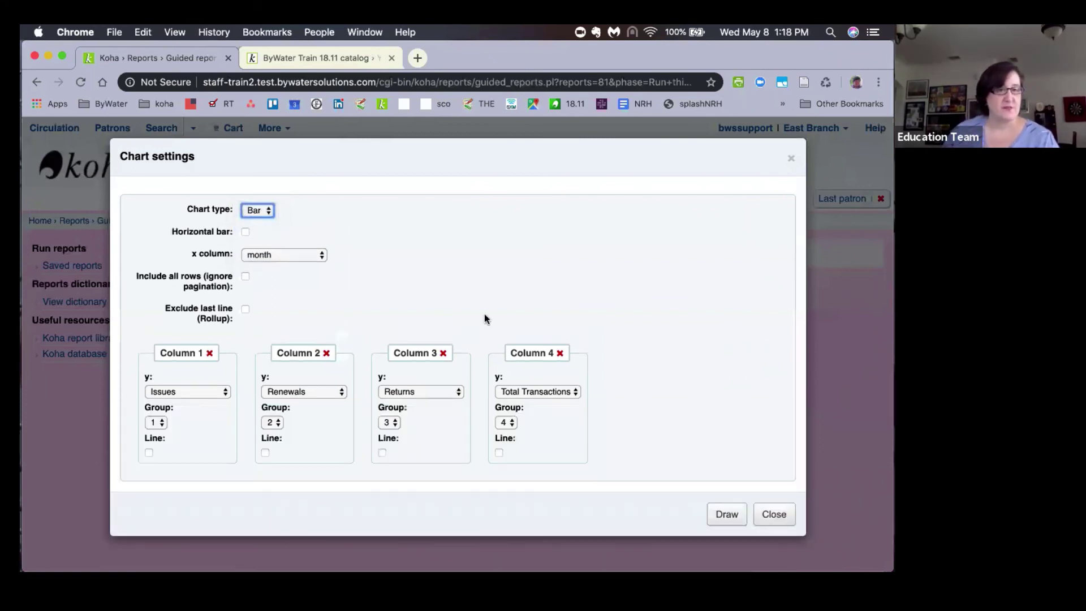
click(726, 514)
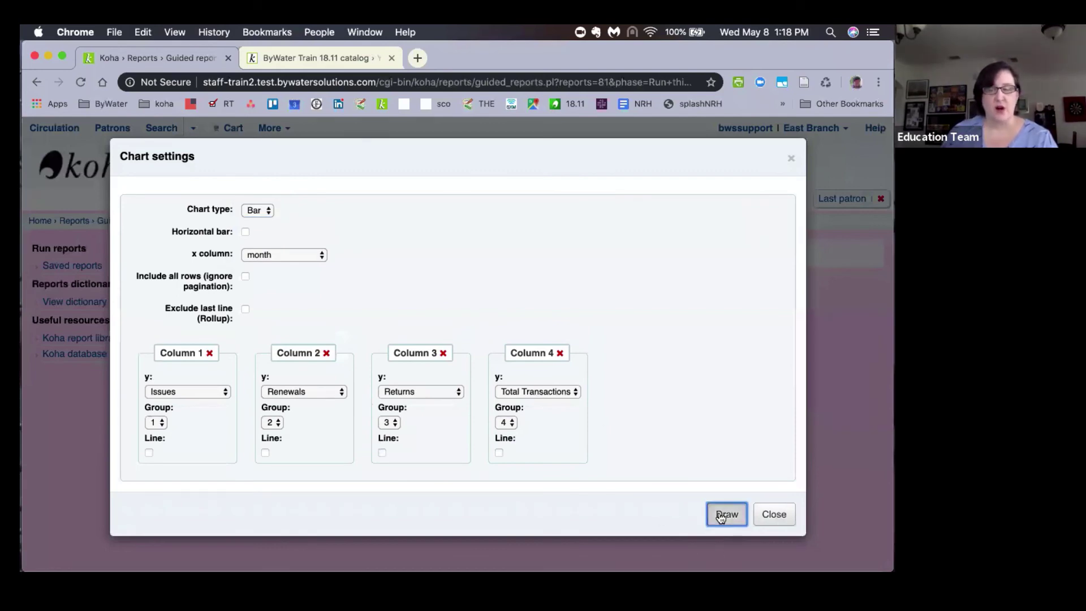
scroll(490, 426, down, 4)
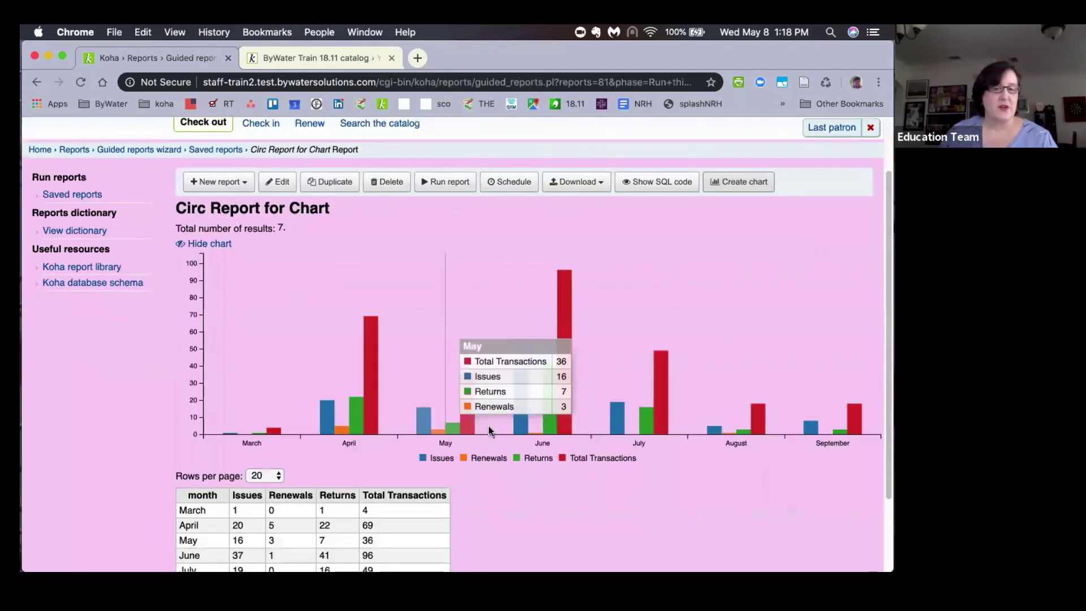
mouse_move(439, 388)
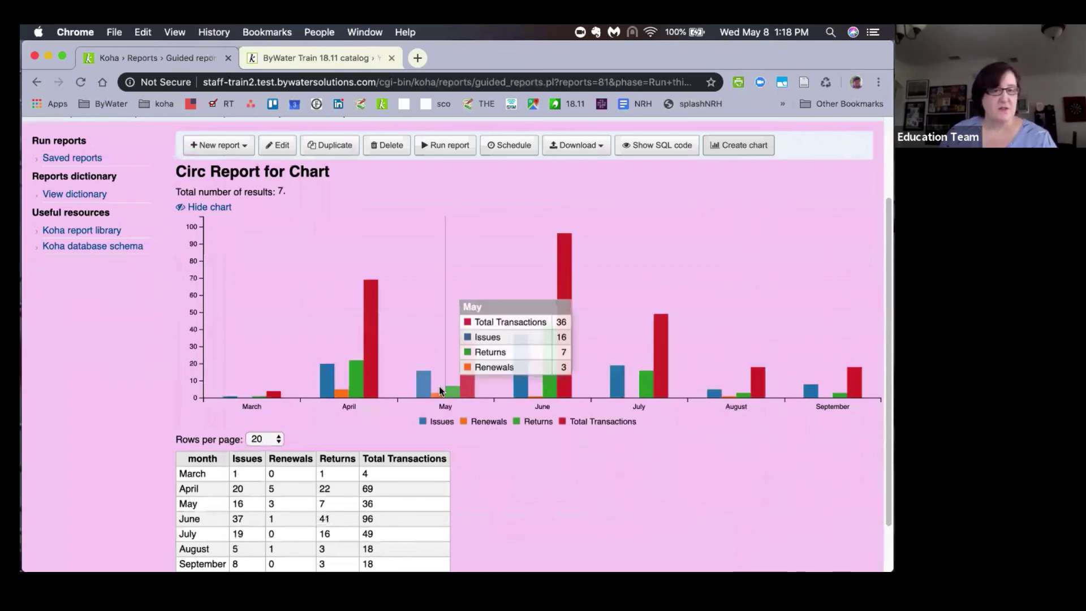
mouse_move(337, 379)
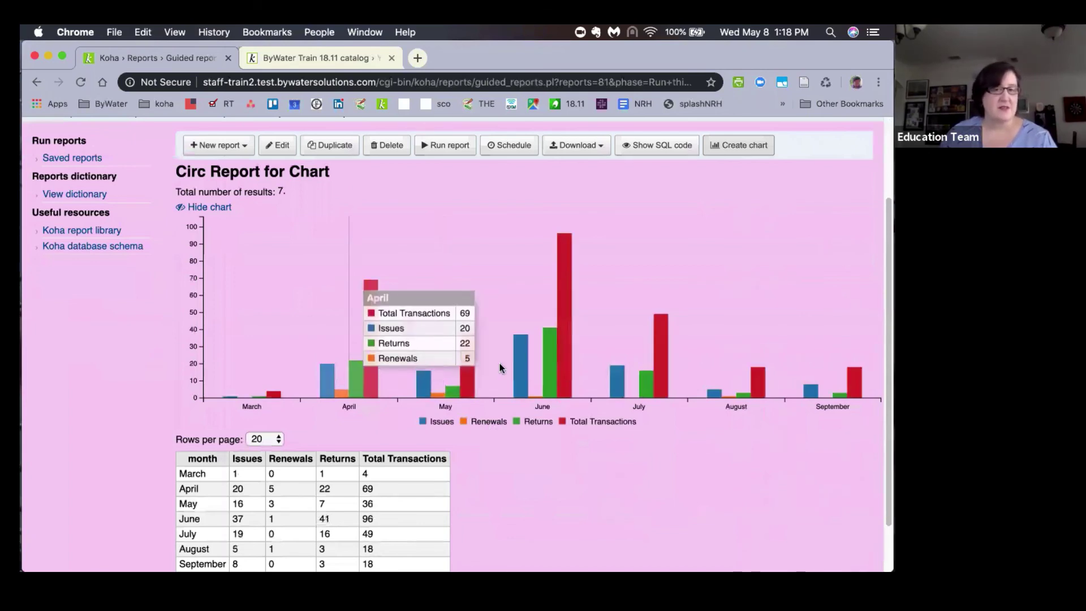
mouse_move(656, 382)
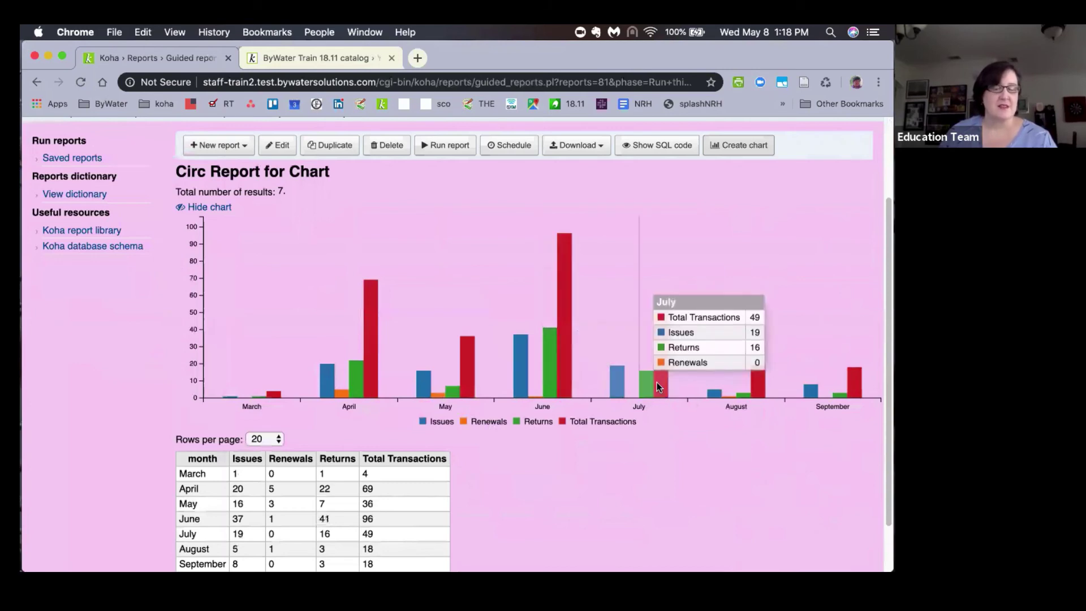
scroll(509, 462, down, 2)
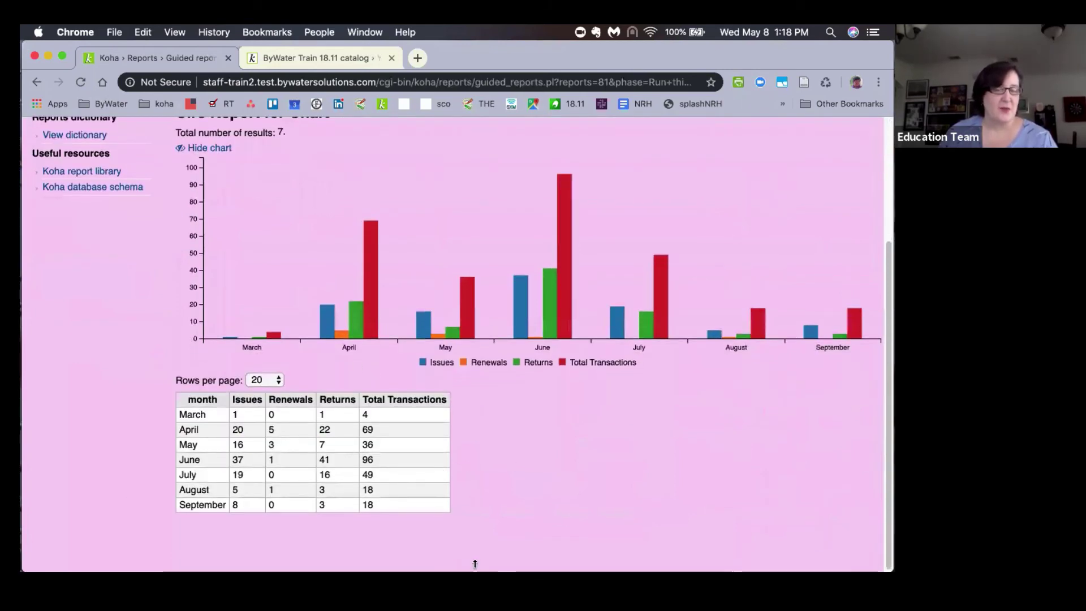
scroll(558, 546, up, 1)
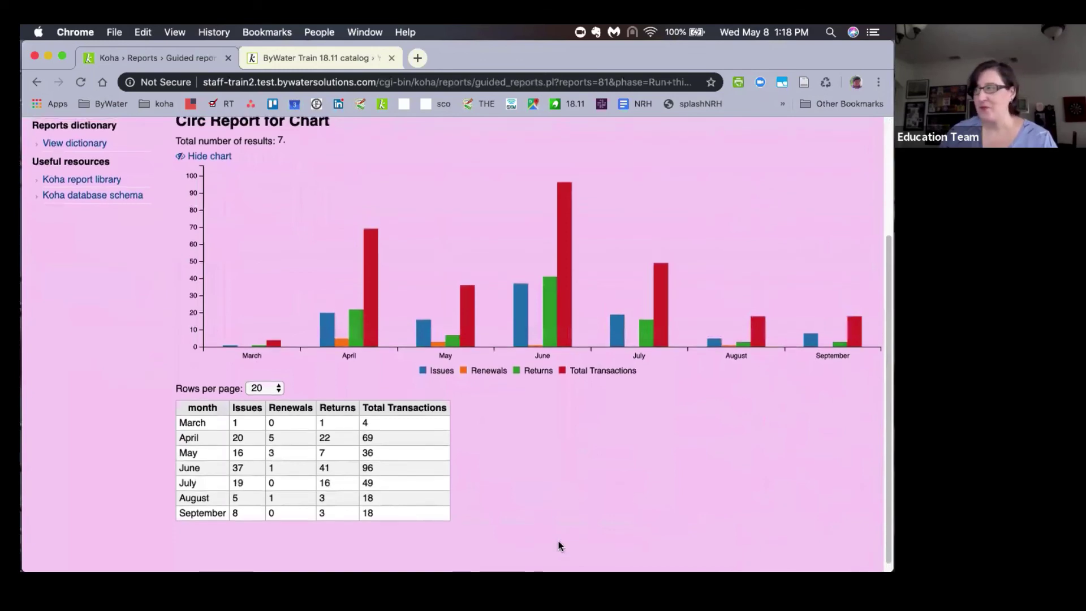
scroll(496, 544, up, 2)
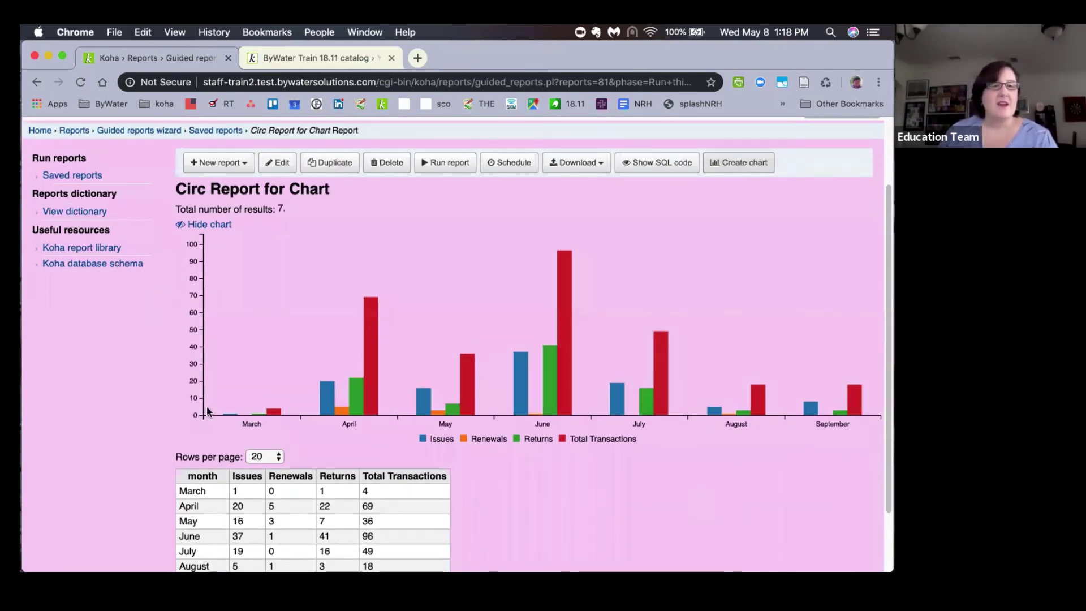
scroll(206, 406, up, 2)
- Open Circ Report for Chart's SQL for editing and zoom in to read the query
click(278, 223)
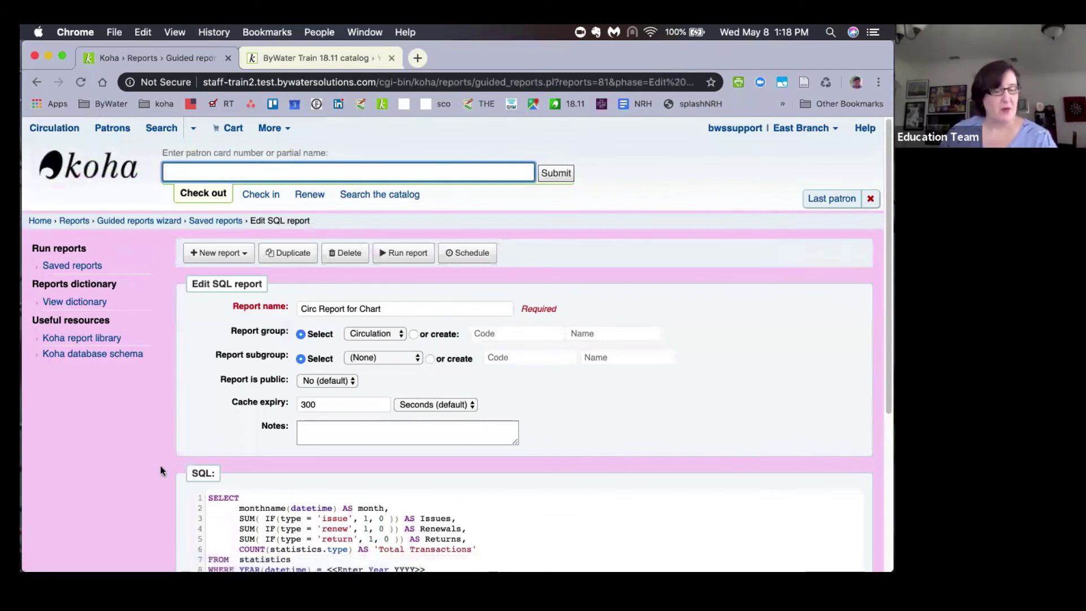
scroll(156, 464, down, 5)
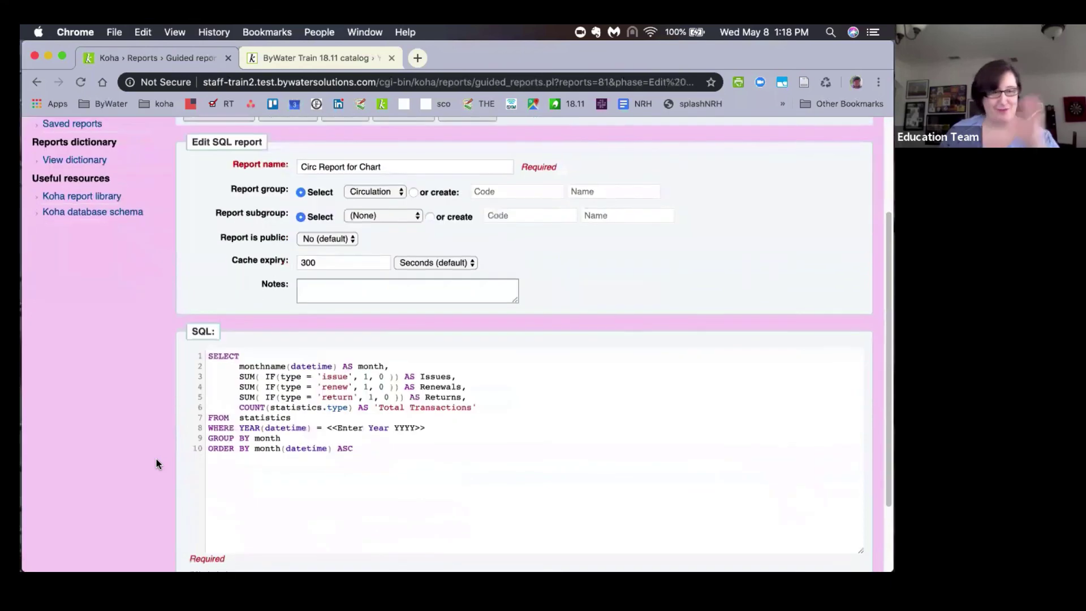
scroll(156, 459, down, 1)
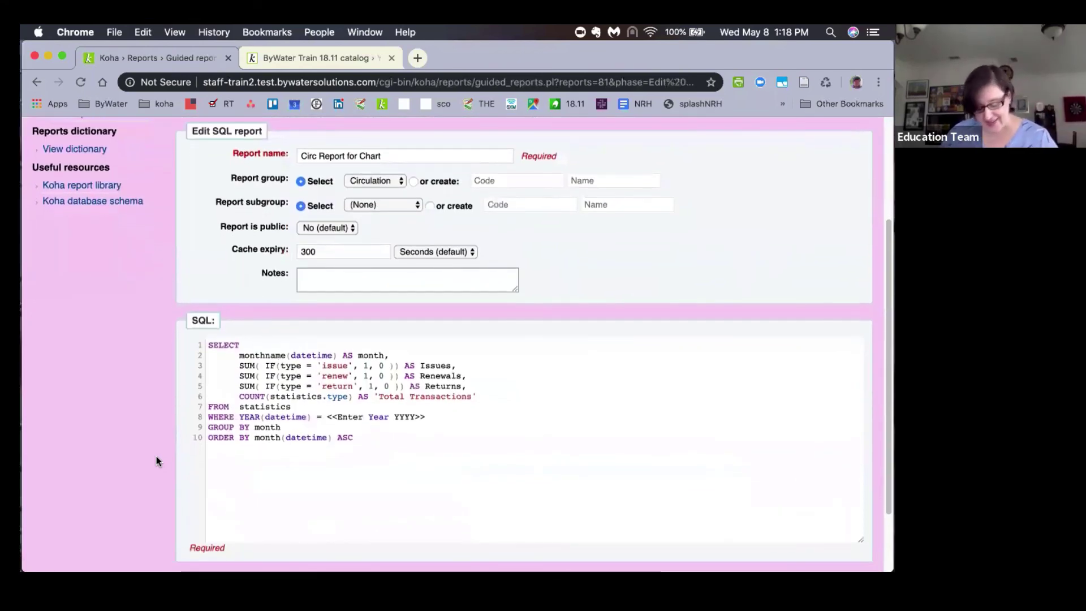
key(super+equal)
key(super+equal)
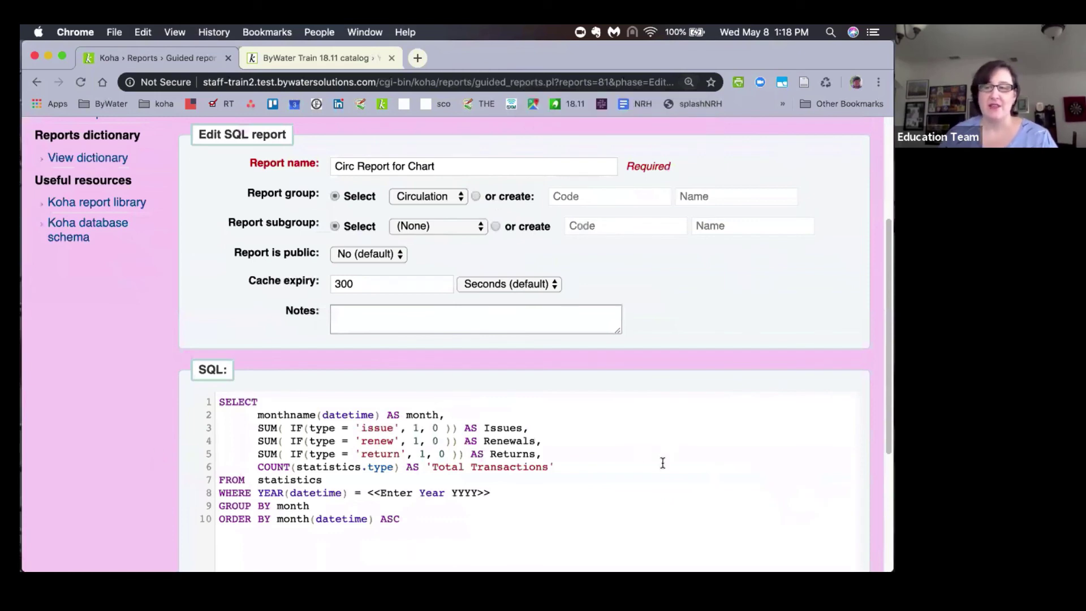
scroll(671, 470, down, 2)
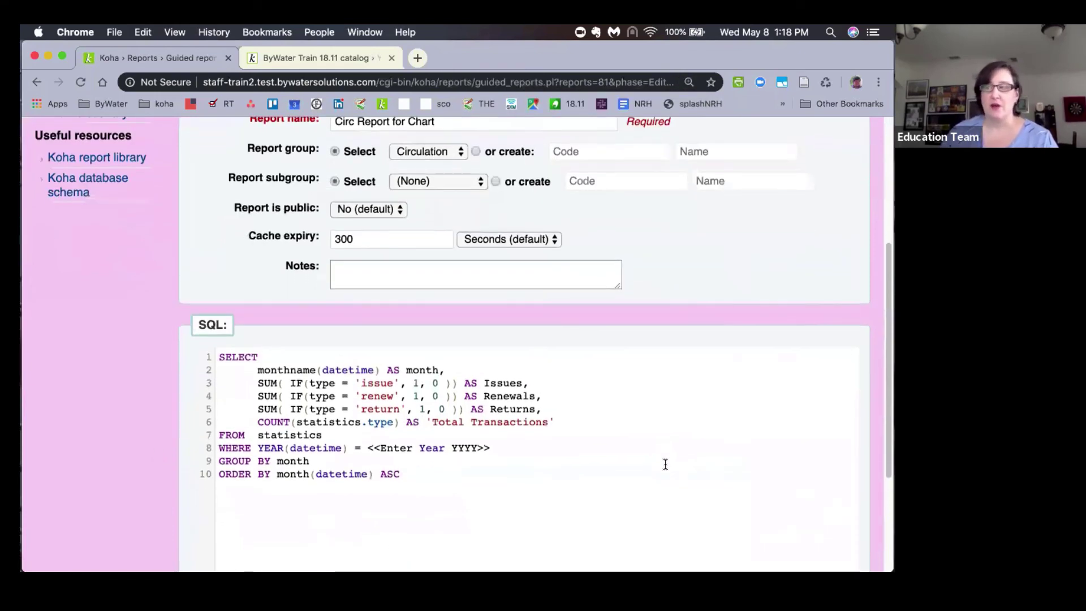
scroll(665, 463, down, 1)
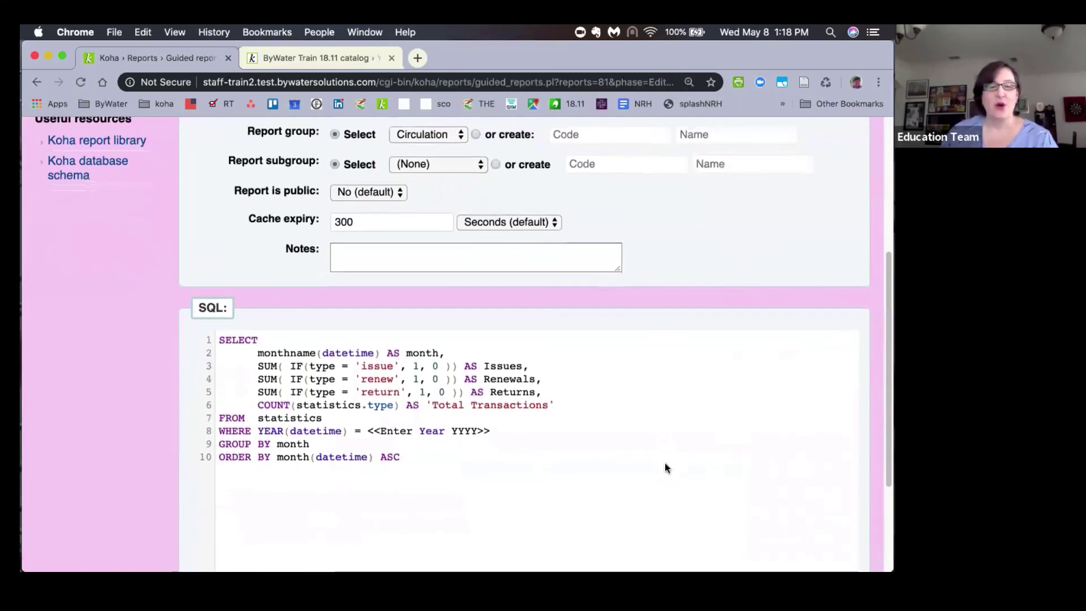
scroll(664, 464, down, 1)
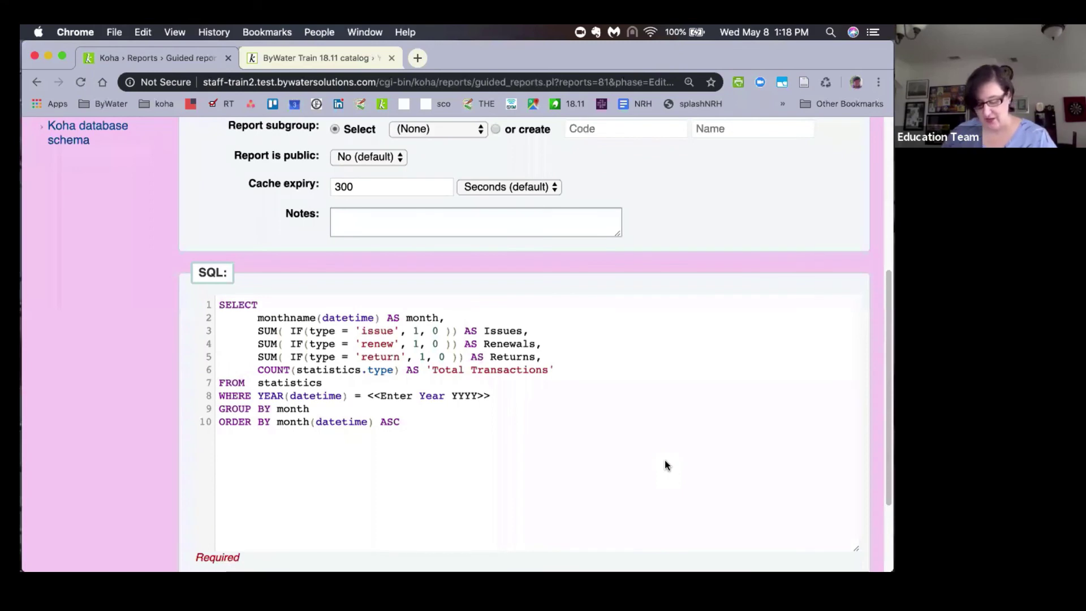
- Zoom the page to about 150%, then return it to 100%
key(super+minus)
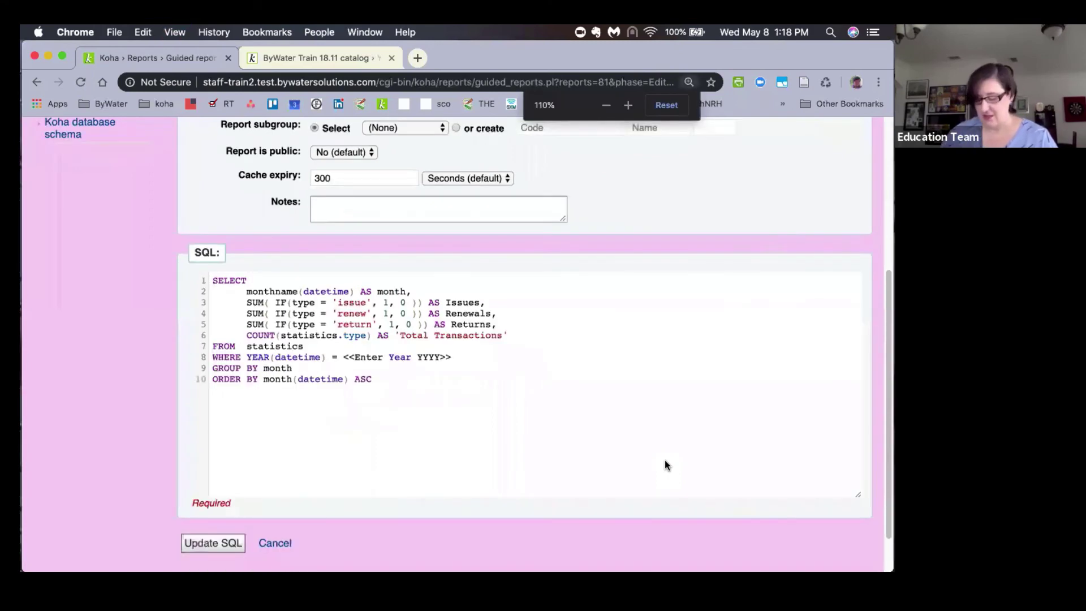
key(super+equal)
key(super+minus)
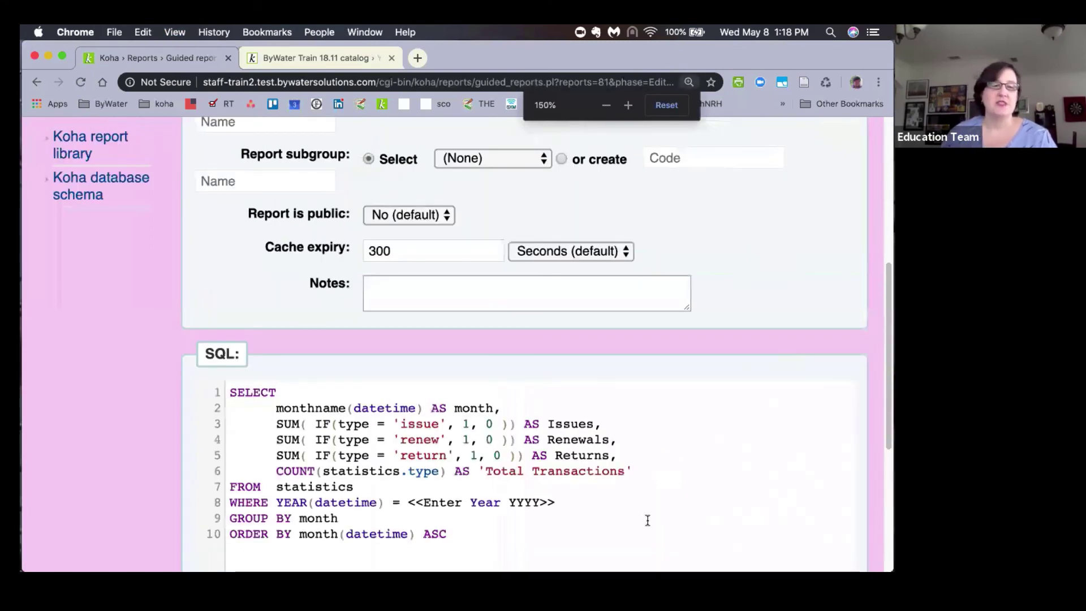
key(super+equal)
key(super+equal)
scroll(636, 519, down, 2)
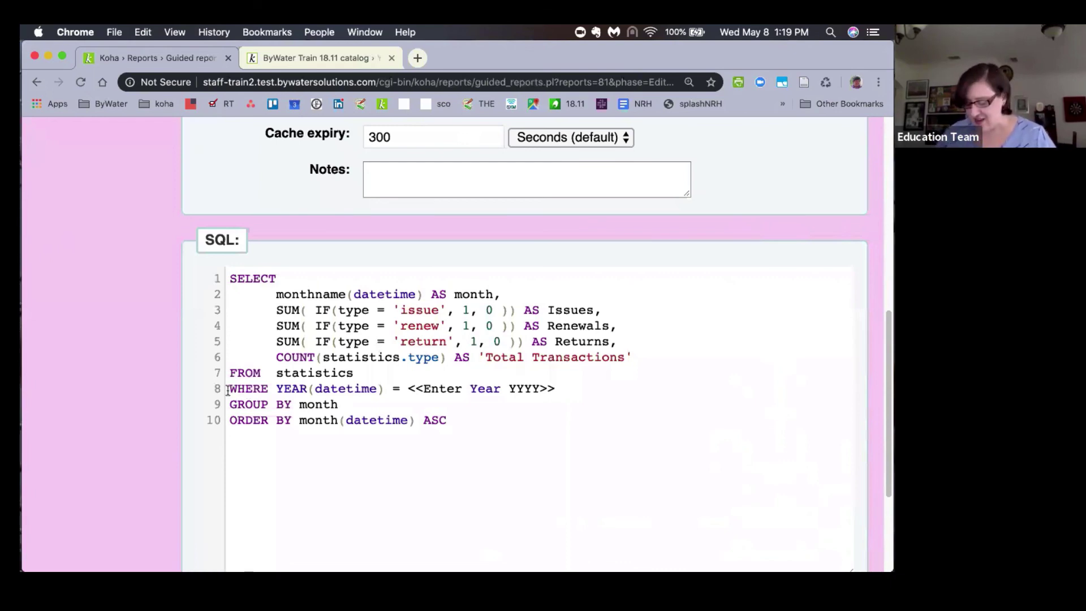
key(super+minus)
key(super+minus)
key(super+minus)
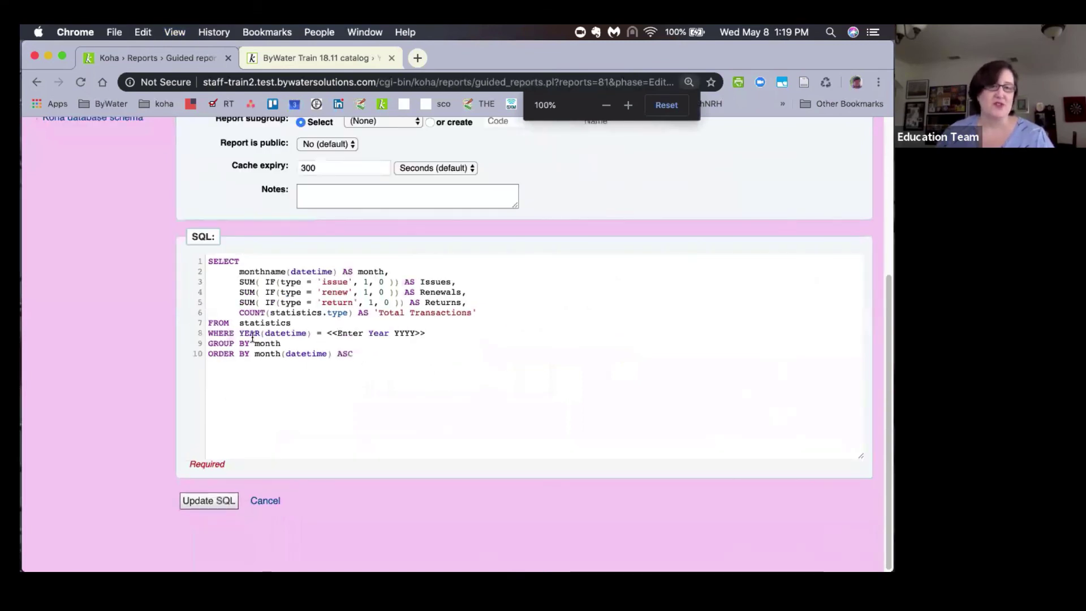
- Go to the Tools module from the More menu in the top navigation bar
scroll(210, 386, up, 3)
scroll(210, 386, up, 2)
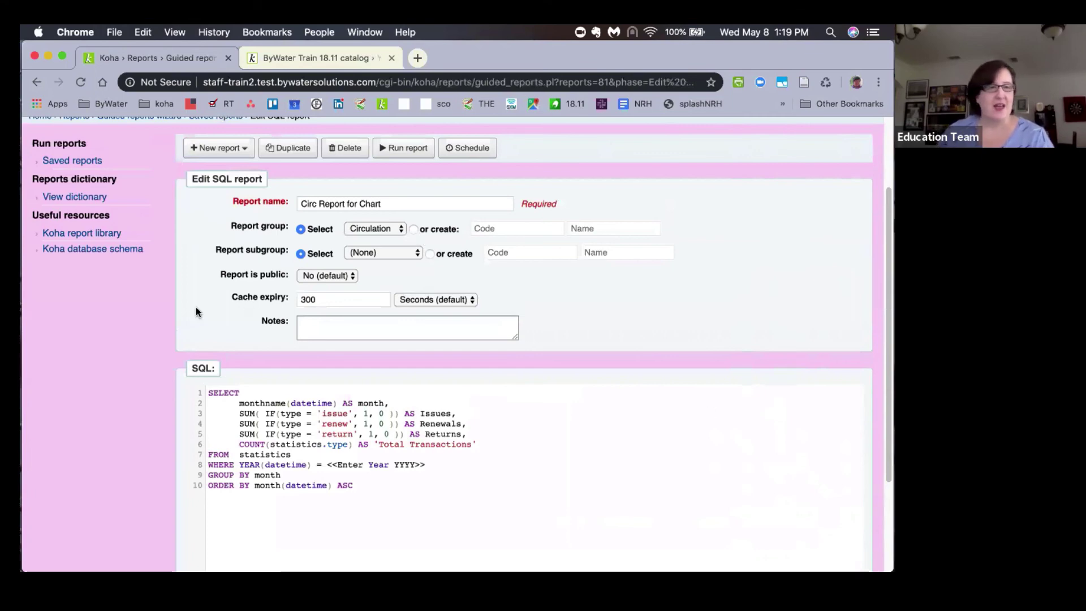
scroll(127, 286, up, 4)
click(270, 128)
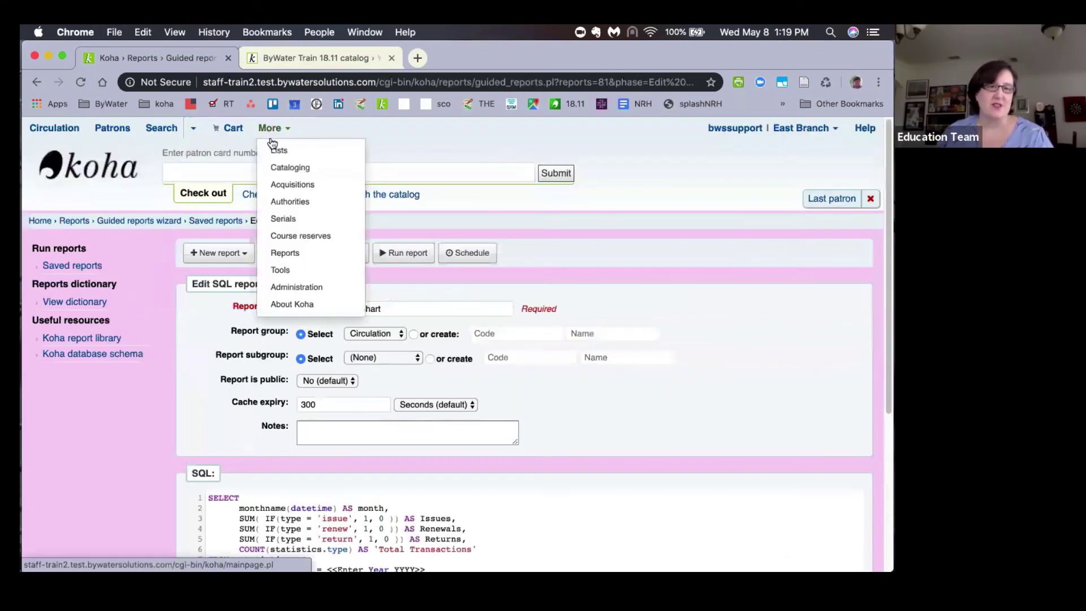
click(283, 271)
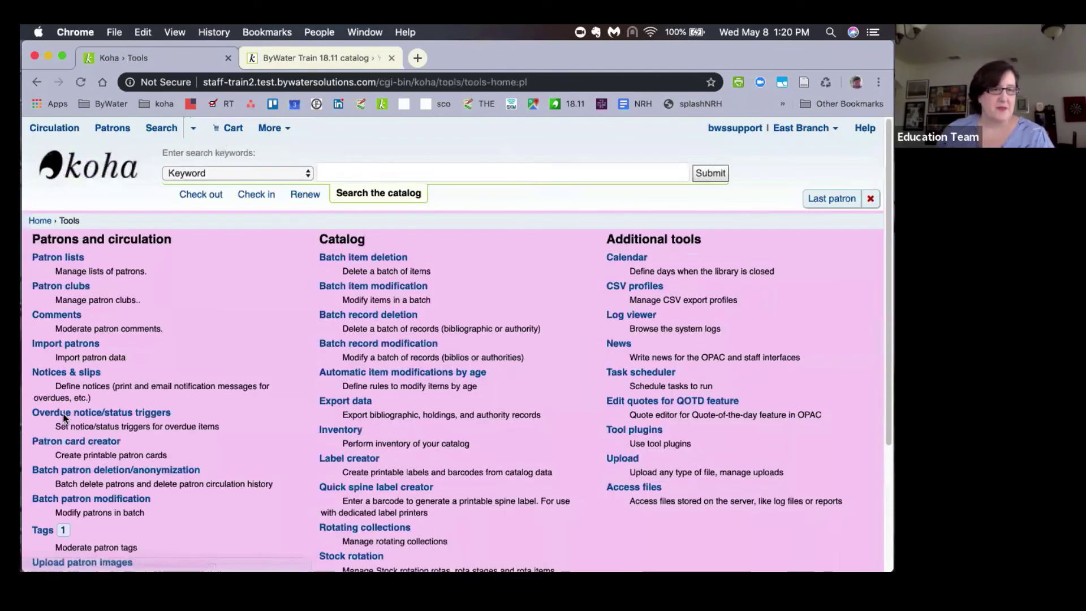
- Open Notices & slips and place the cursor in the notices table's Search box
click(67, 374)
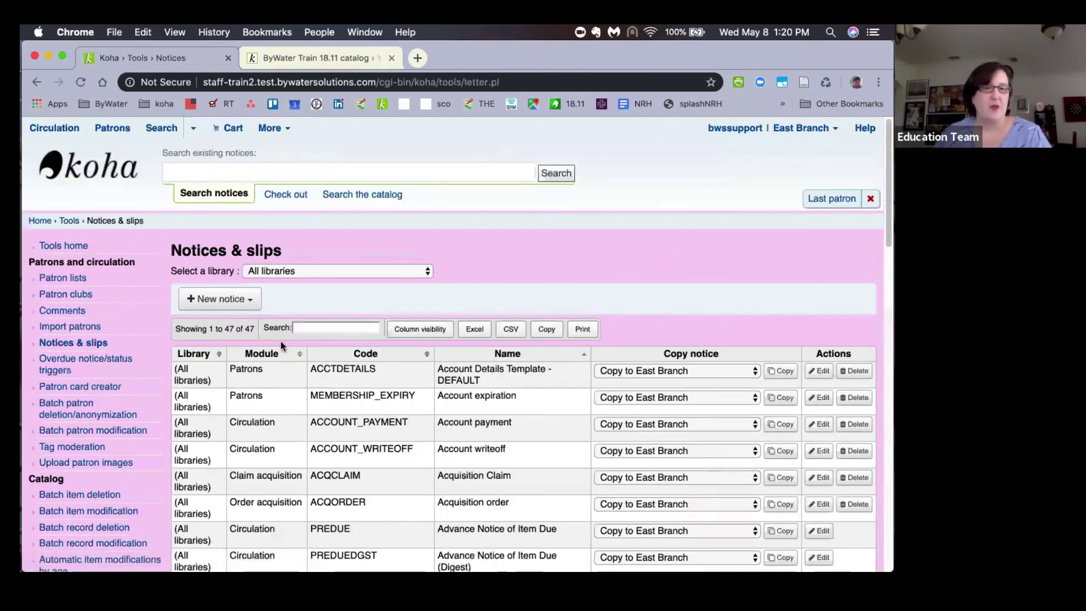
click(306, 328)
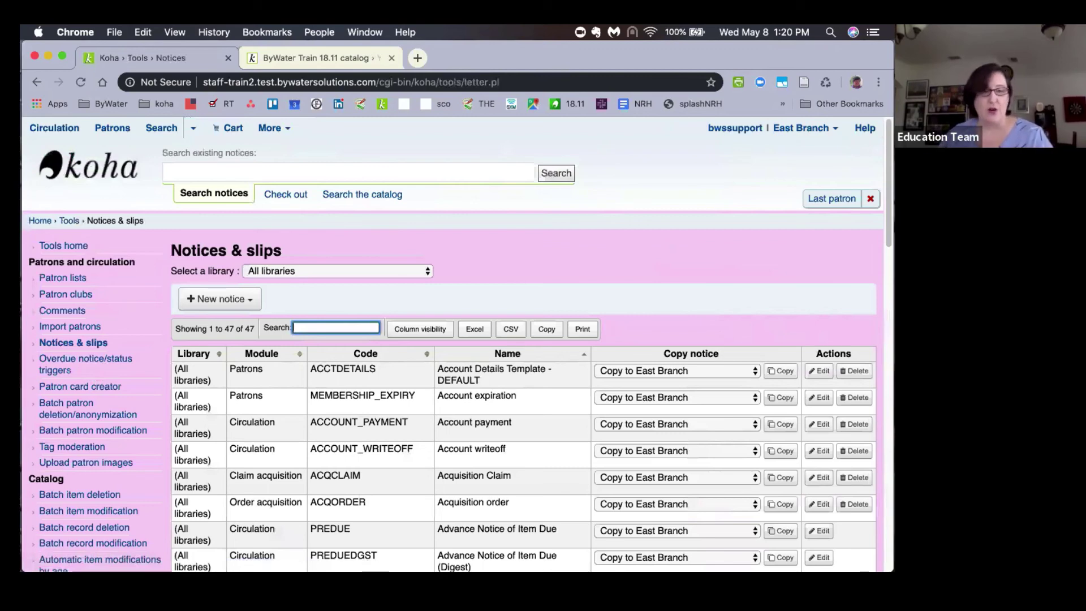
text(ode)
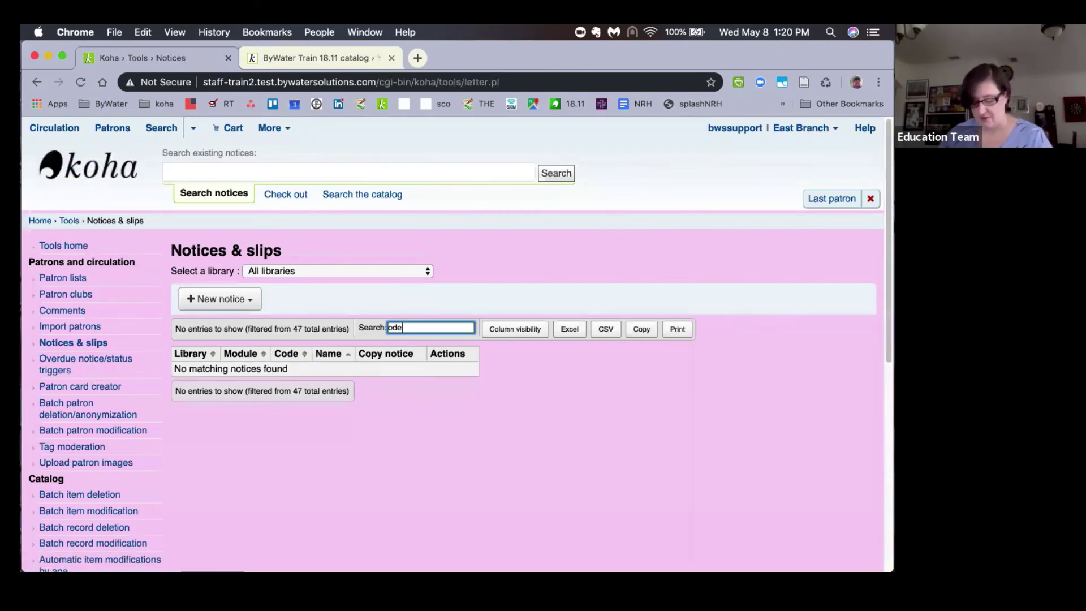
key(BackSpace)
text(u)
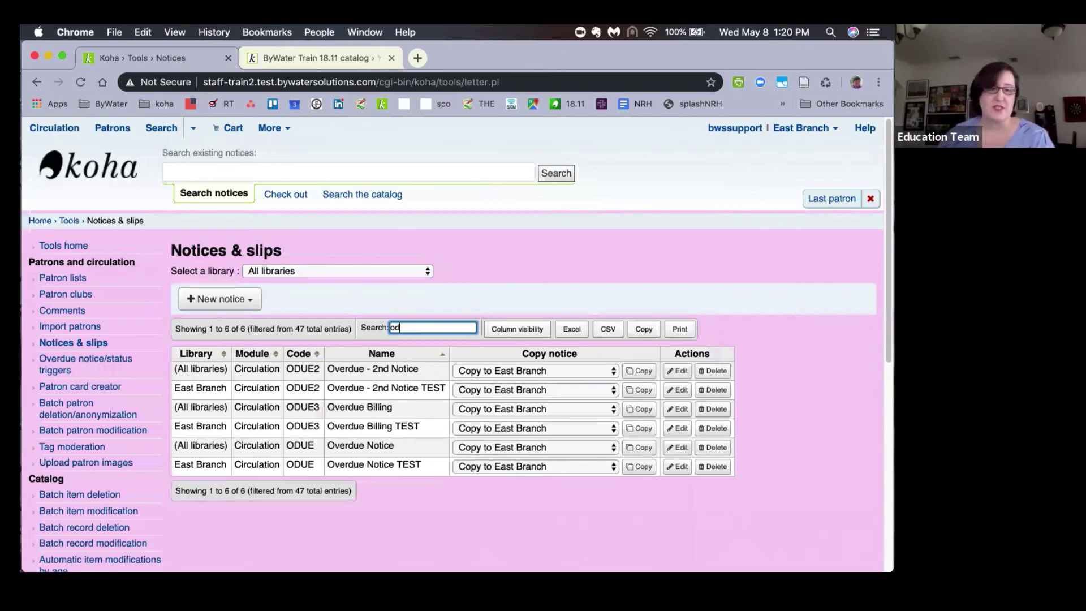
key(BackSpace)
key(BackSpace)
key(BackSpace)
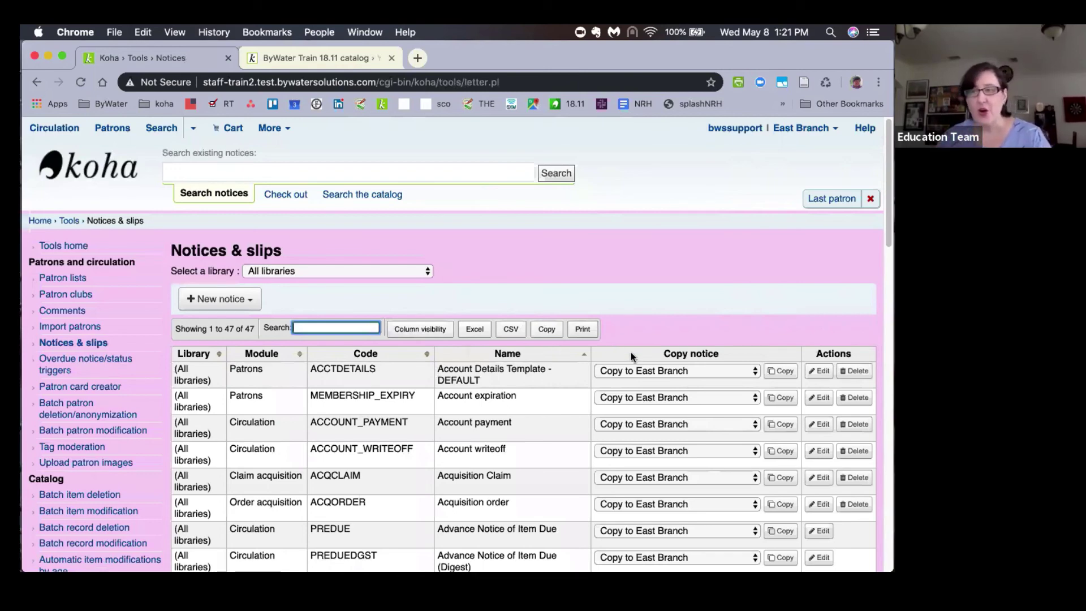
scroll(497, 340, down, 1)
scroll(498, 338, down, 5)
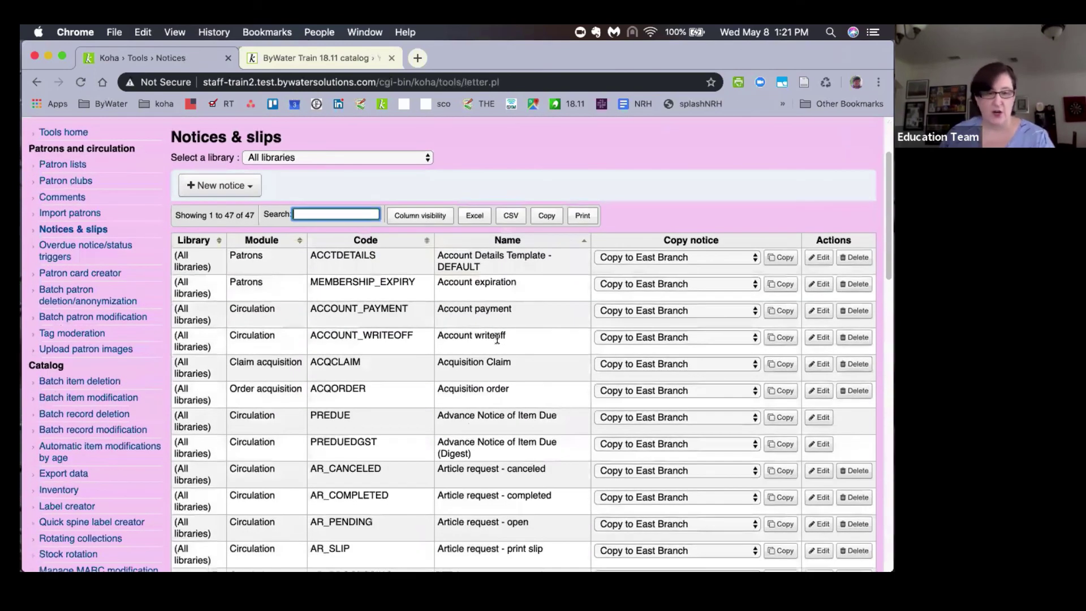
scroll(497, 338, down, 3)
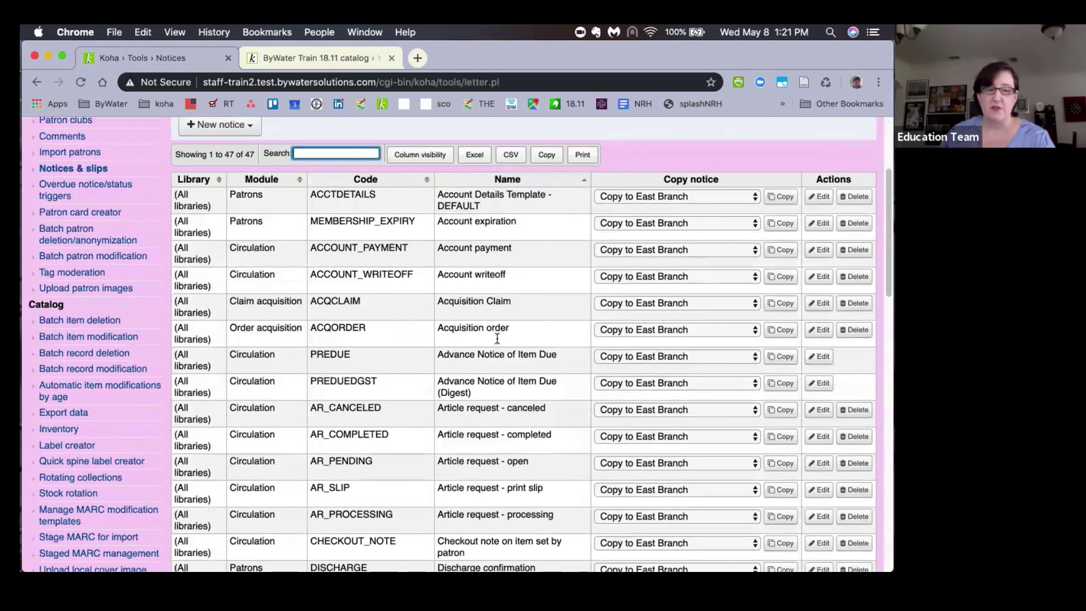
scroll(497, 338, down, 6)
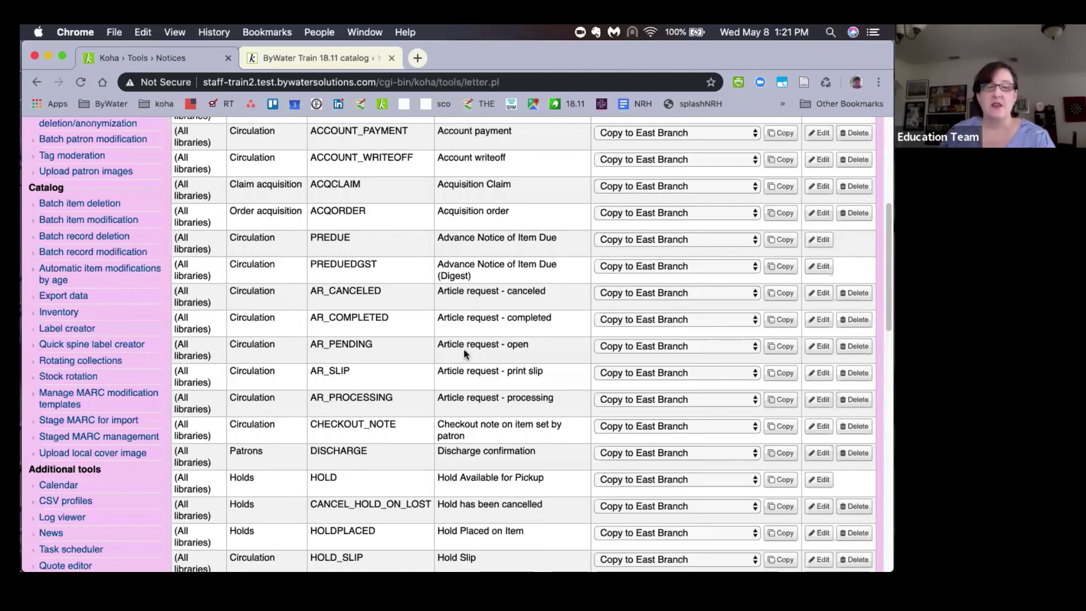
scroll(463, 347, down, 1)
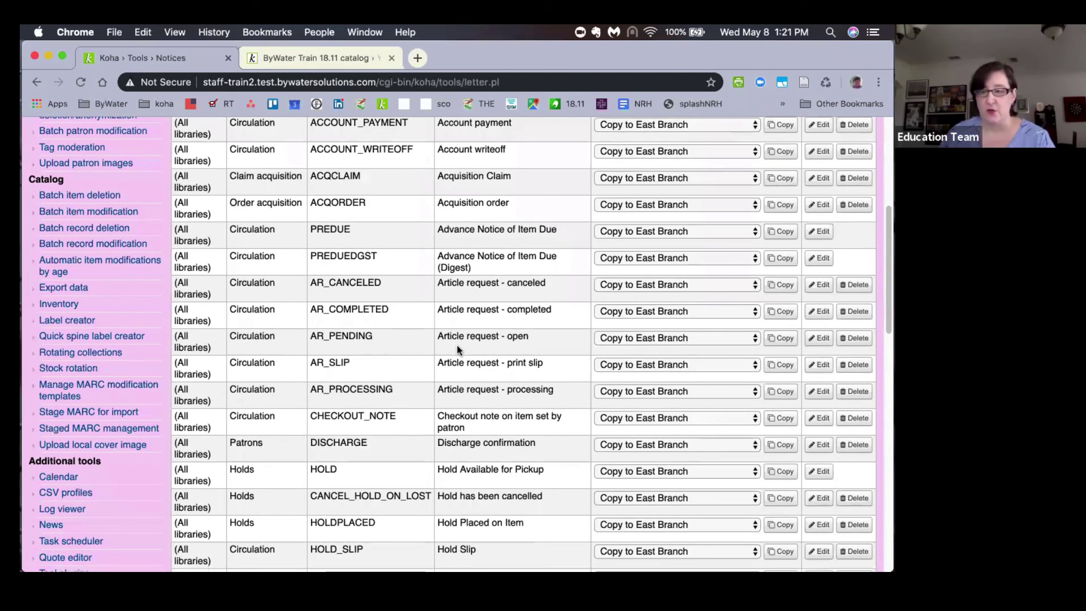
scroll(457, 345, down, 1)
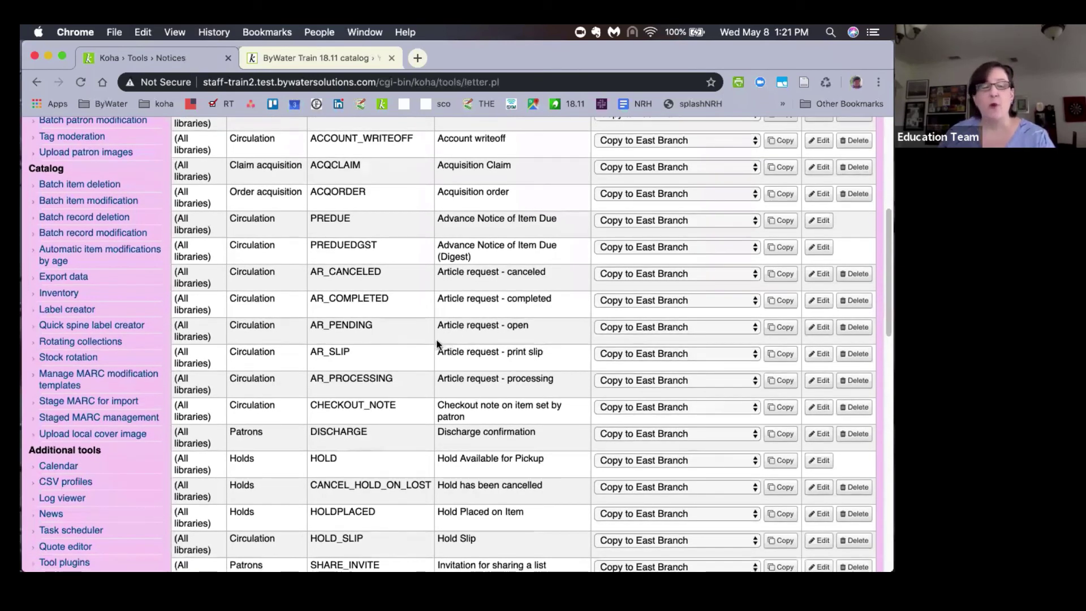
scroll(436, 344, down, 2)
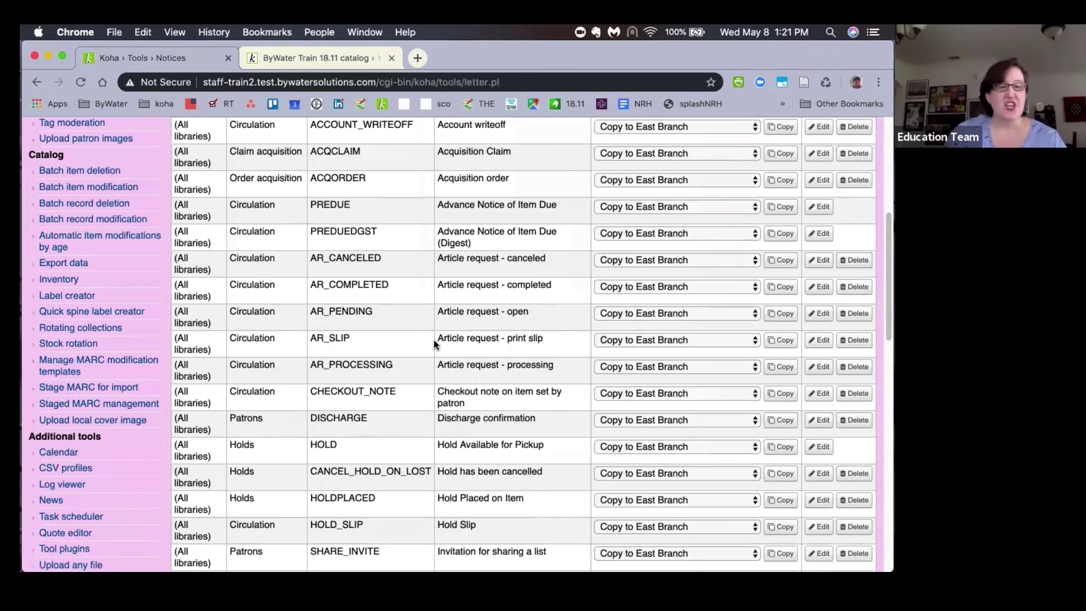
scroll(382, 384, down, 6)
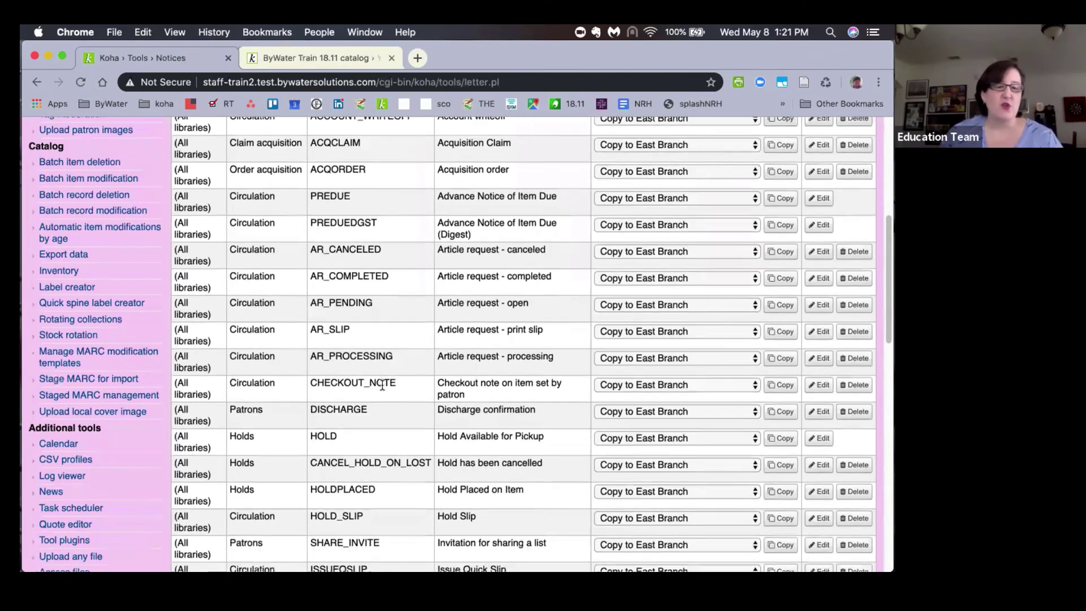
scroll(380, 384, down, 3)
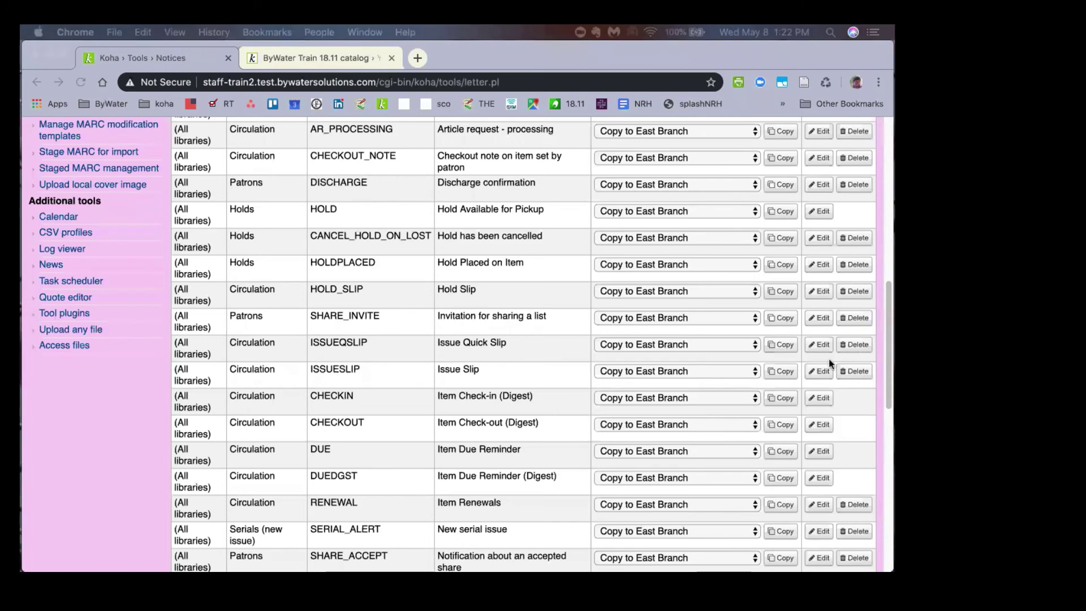
scroll(829, 359, up, 2)
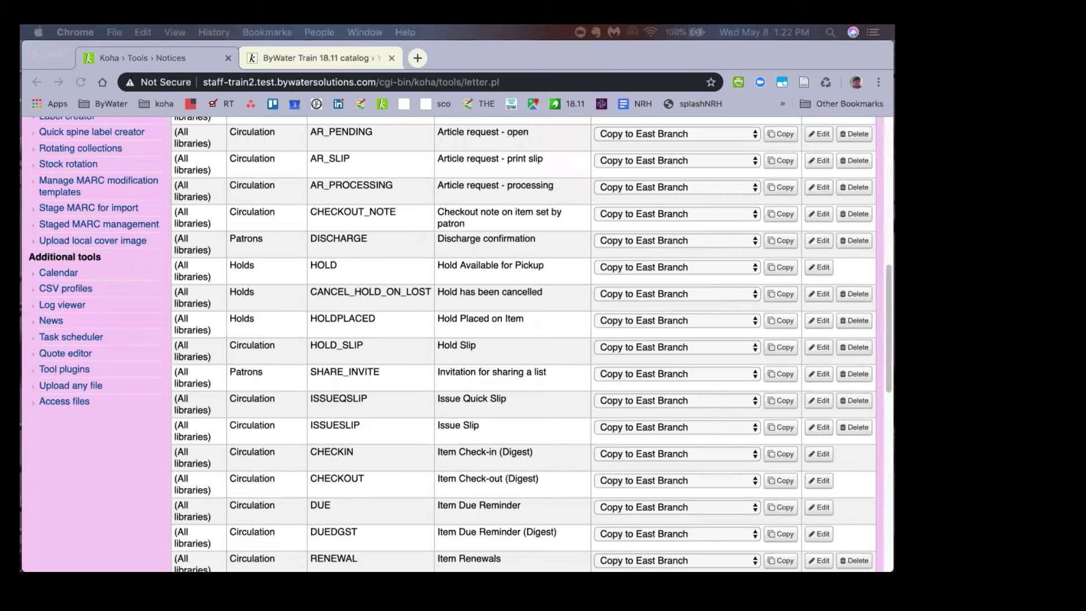
scroll(461, 322, up, 15)
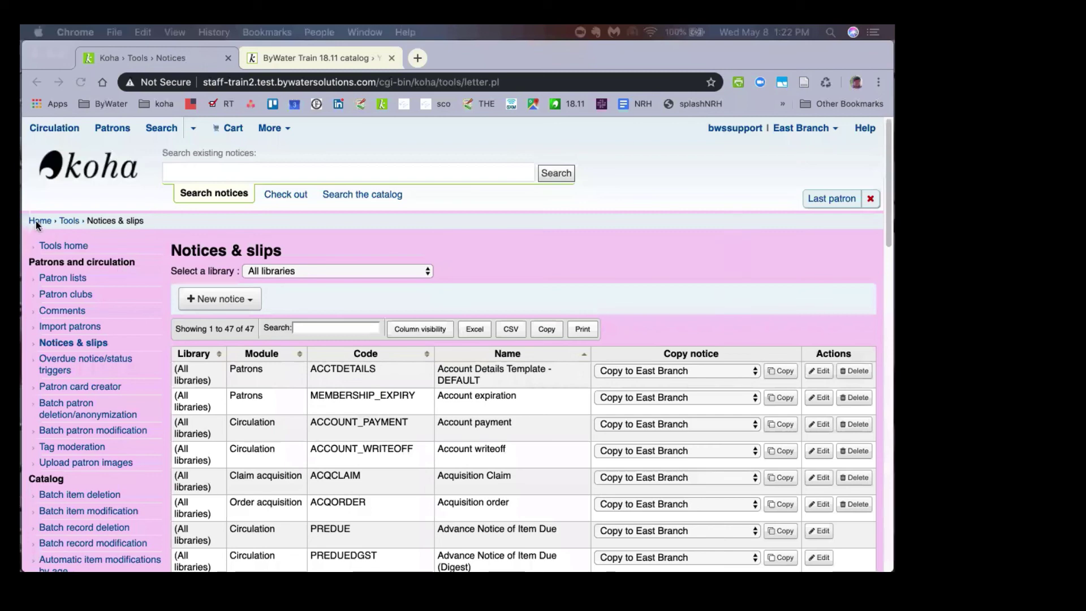
- Go from the Koha home page through Koha administration to Configure columns
click(35, 220)
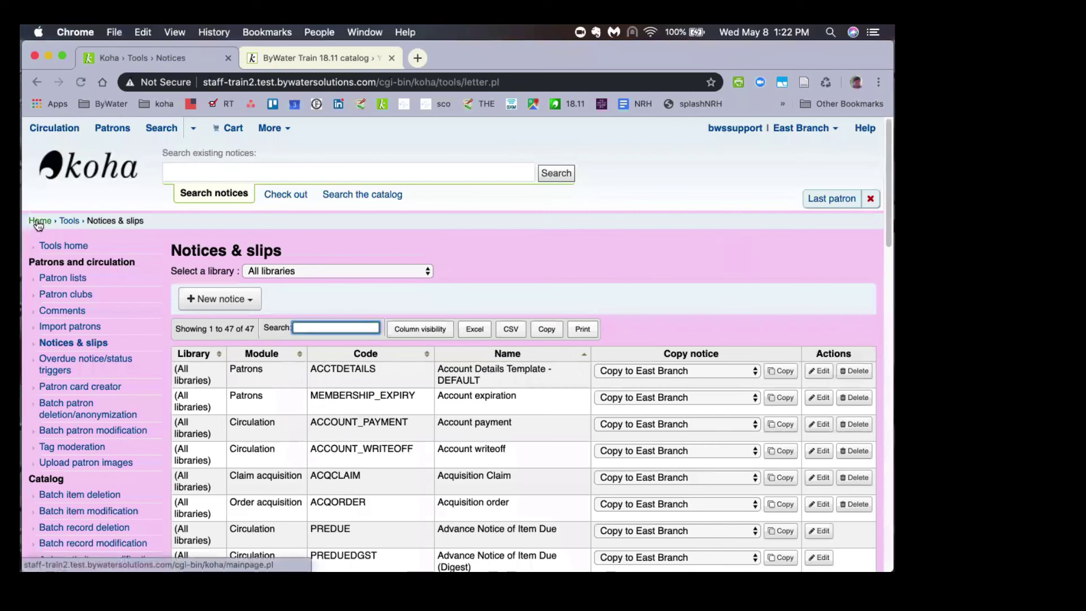
click(38, 222)
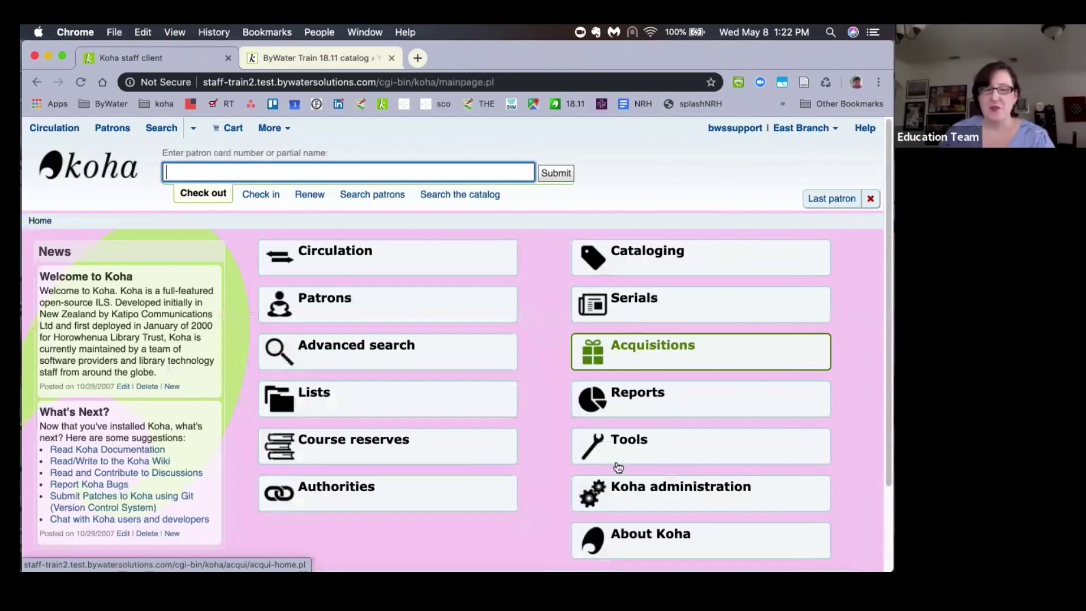
click(601, 502)
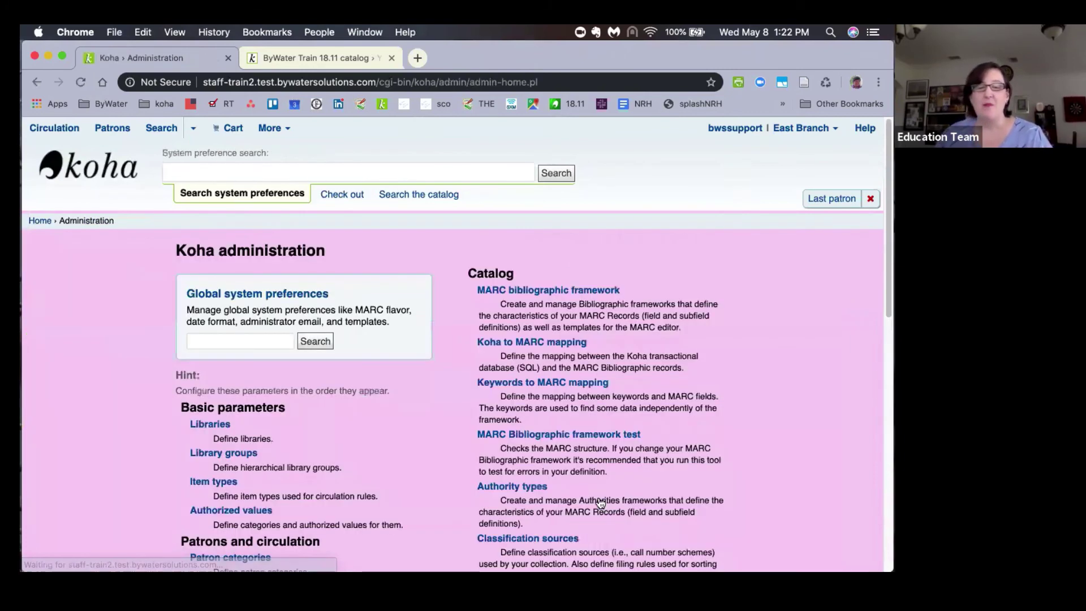
scroll(601, 502, down, 6)
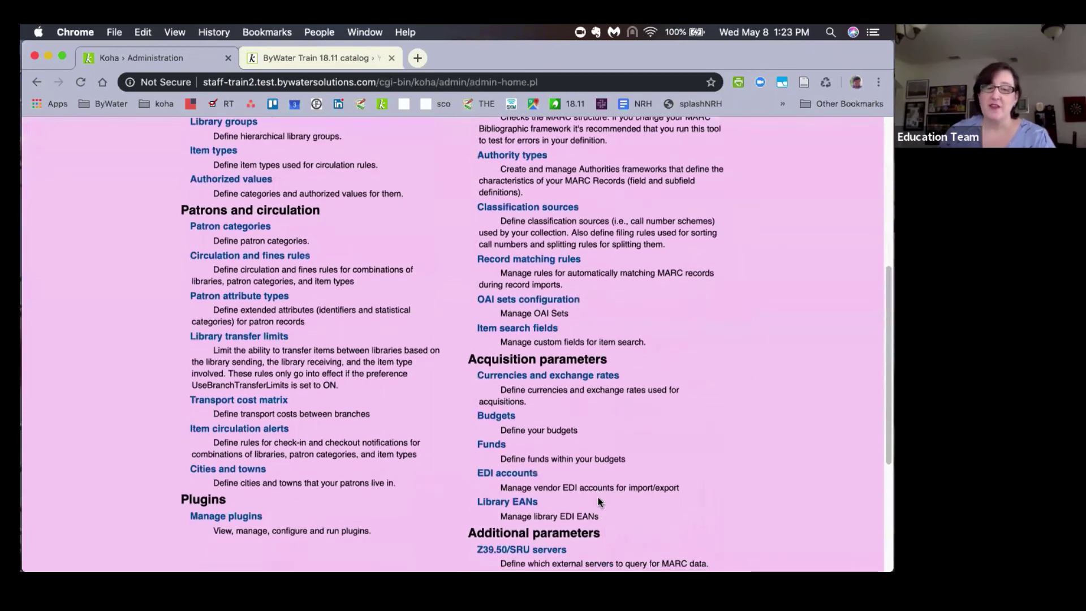
scroll(567, 512, down, 3)
click(555, 516)
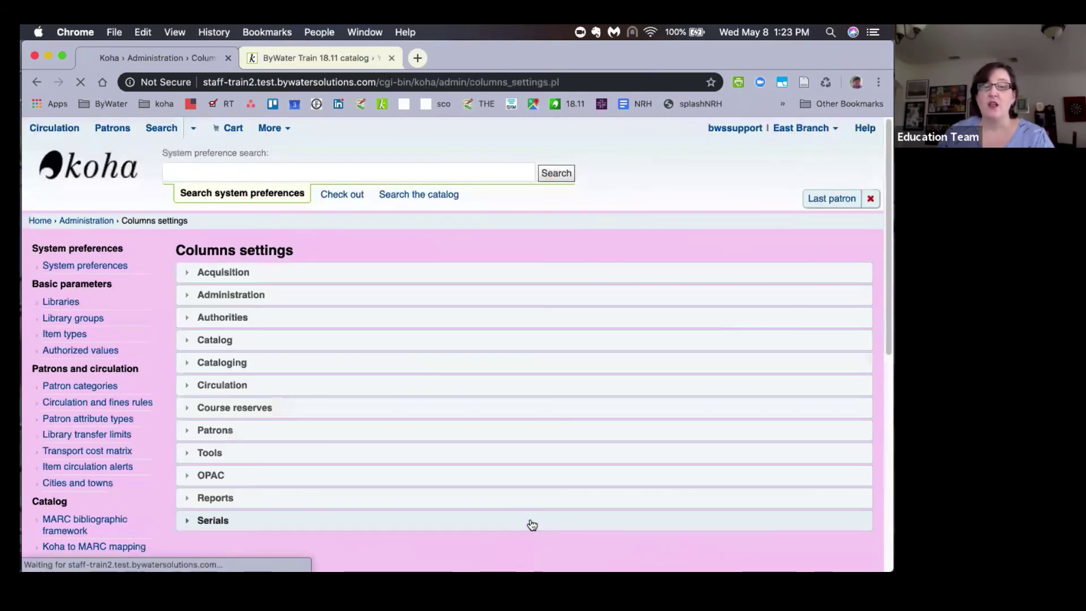
- Expand and review the Tools table column settings, then go back to Koha administration
click(206, 452)
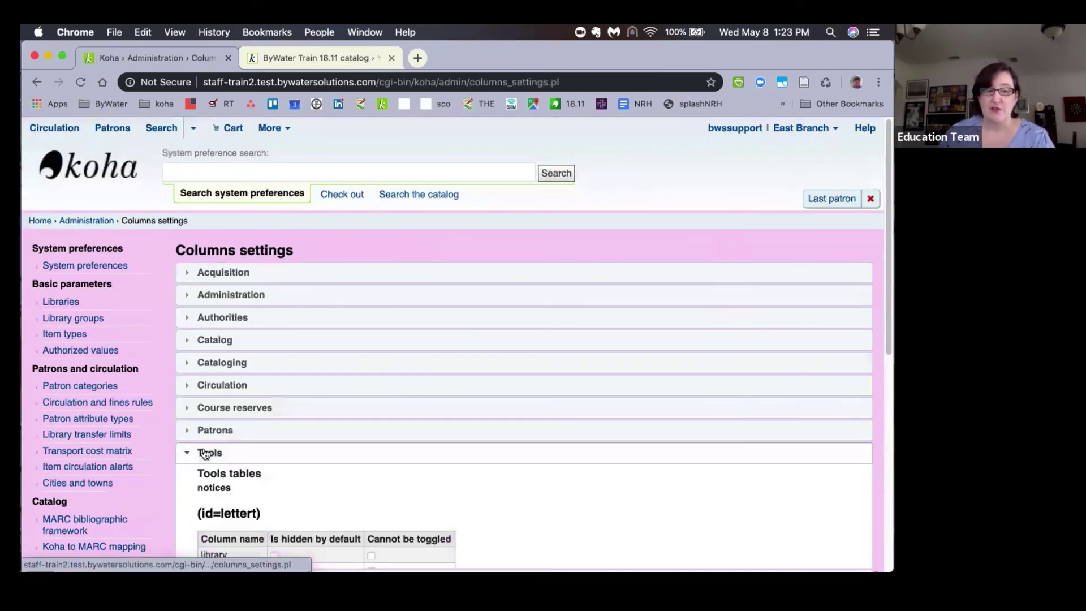
scroll(205, 449, down, 5)
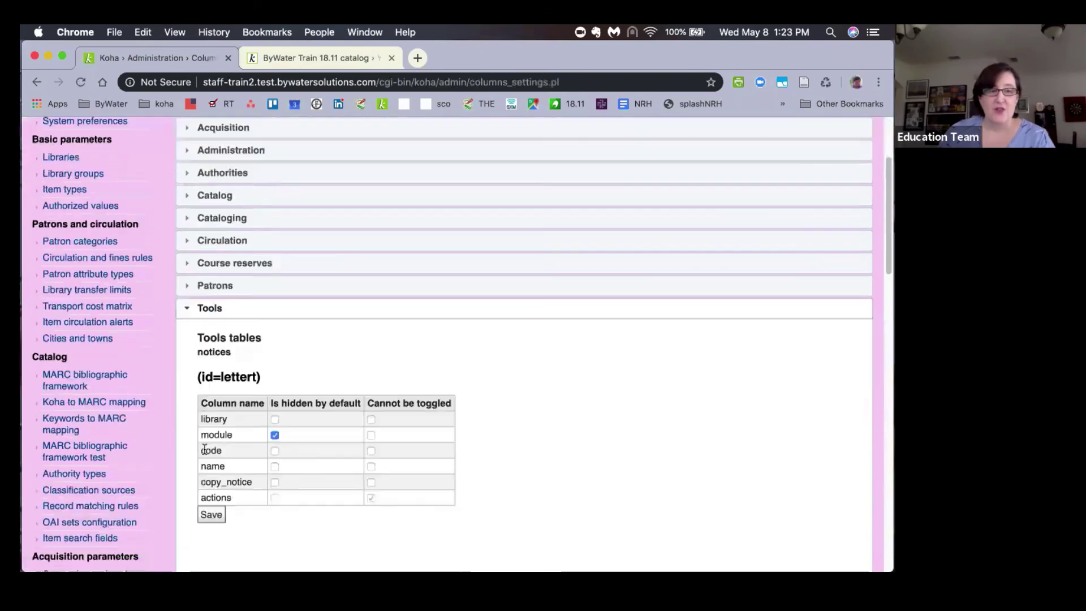
scroll(204, 450, down, 1)
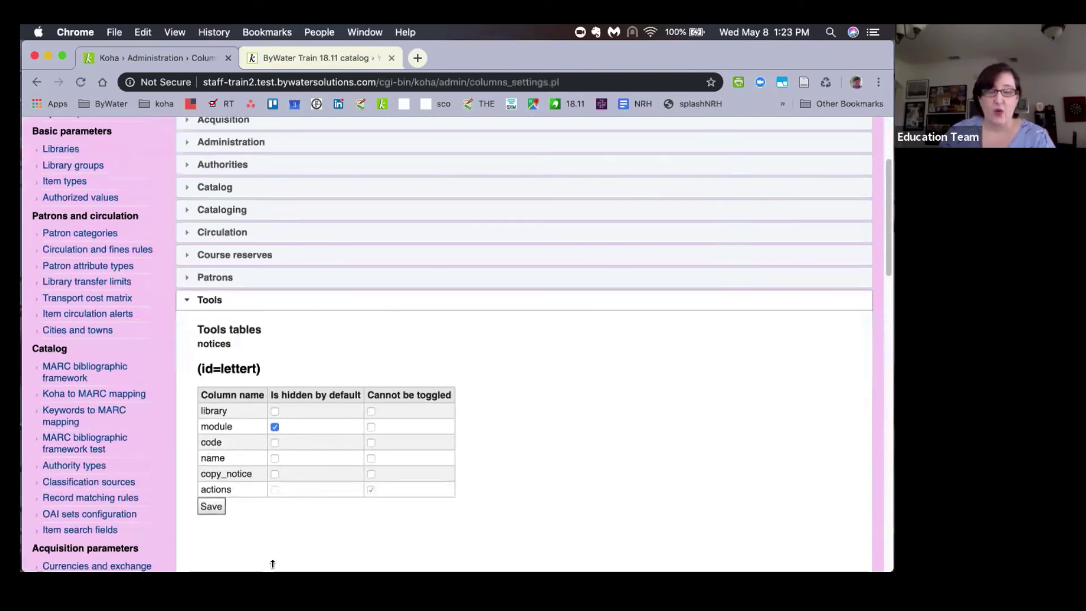
scroll(293, 557, down, 15)
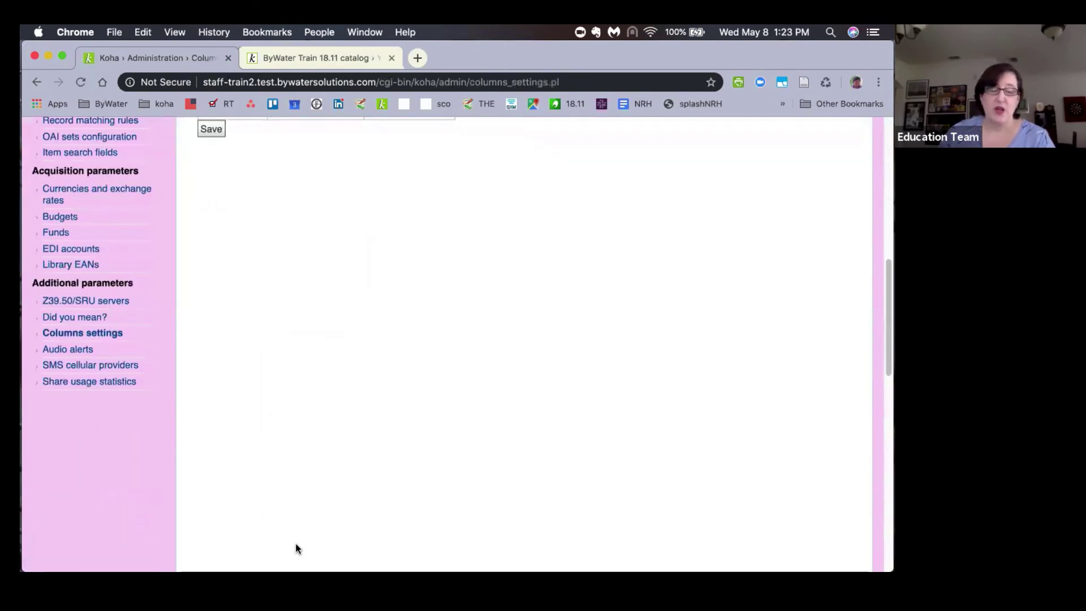
scroll(295, 548, down, 5)
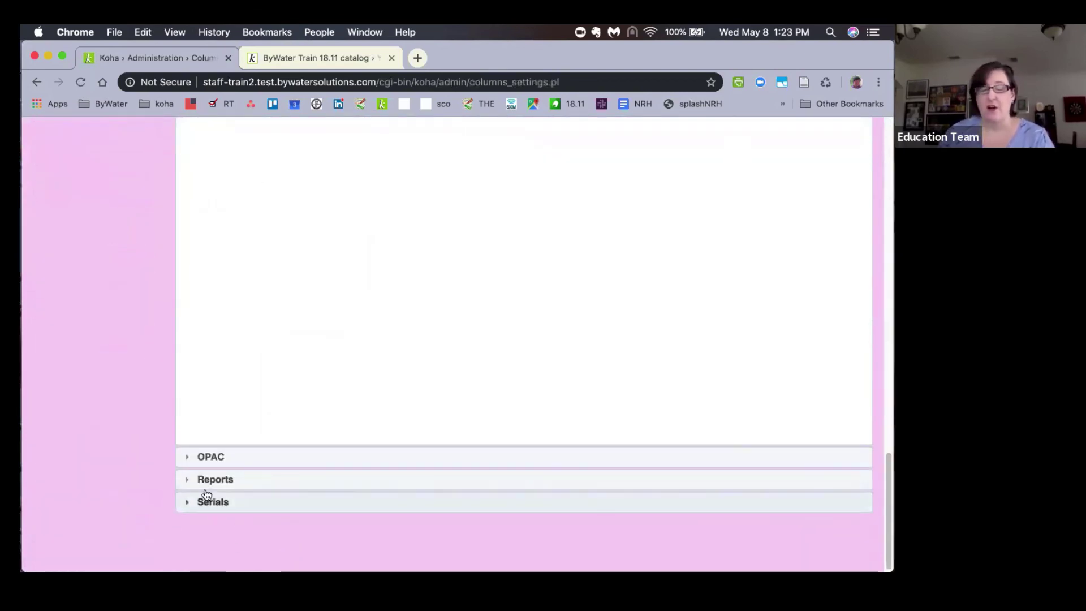
click(34, 82)
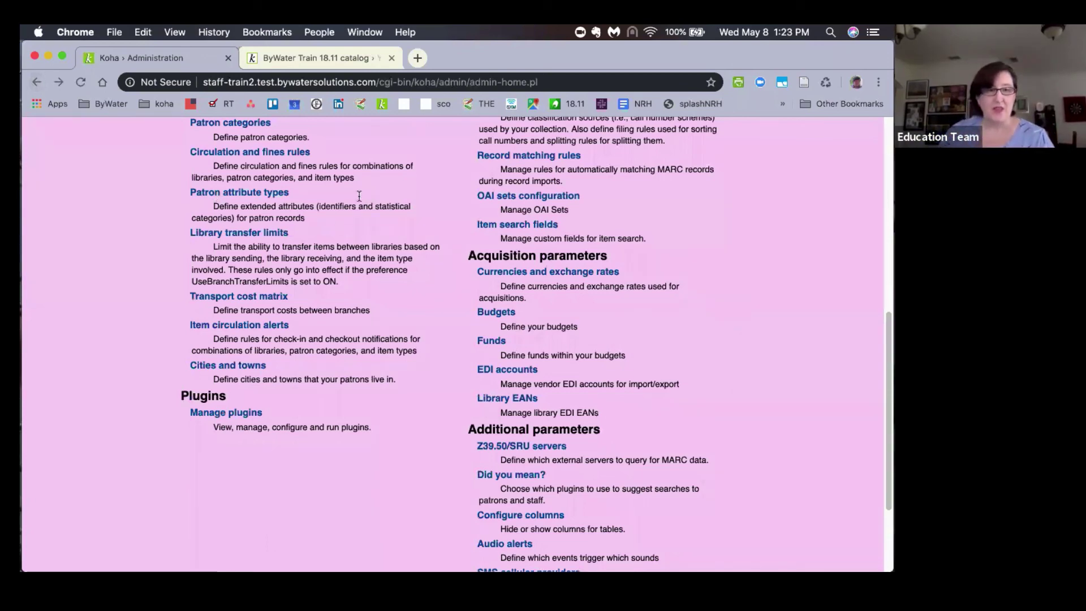
- Search system preferences for 'emailsm'
scroll(359, 195, up, 10)
click(221, 170)
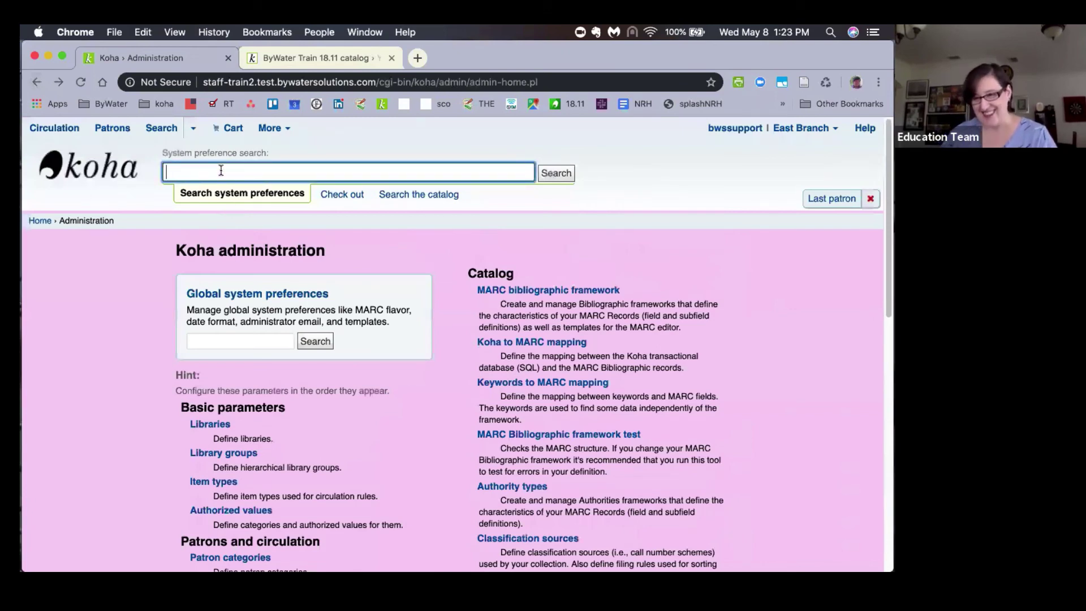
text(emails)
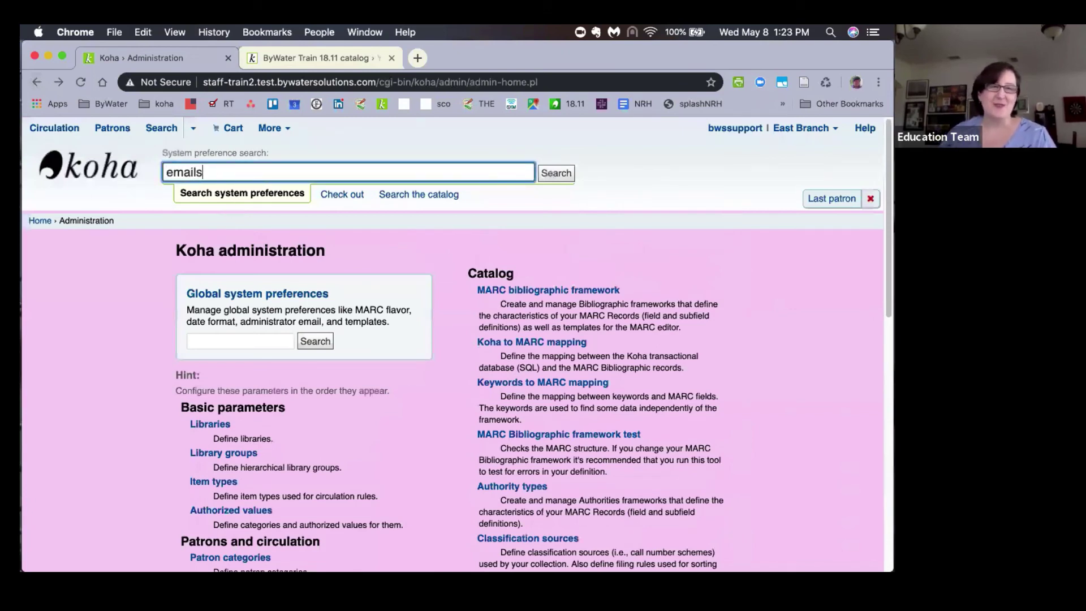
text(n)
key(BackSpace)
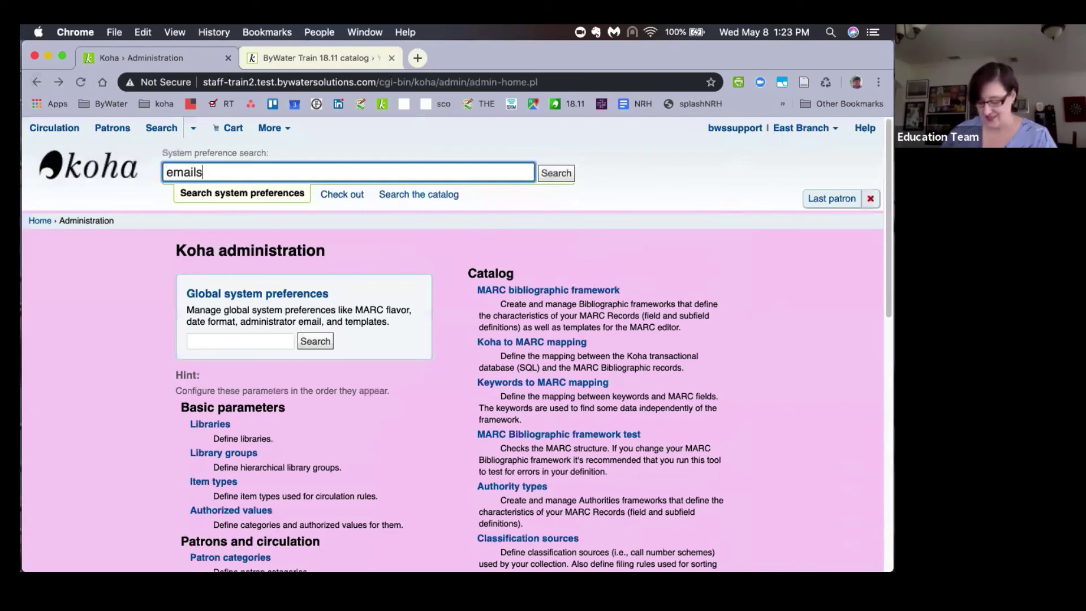
text(m)
key(Return)
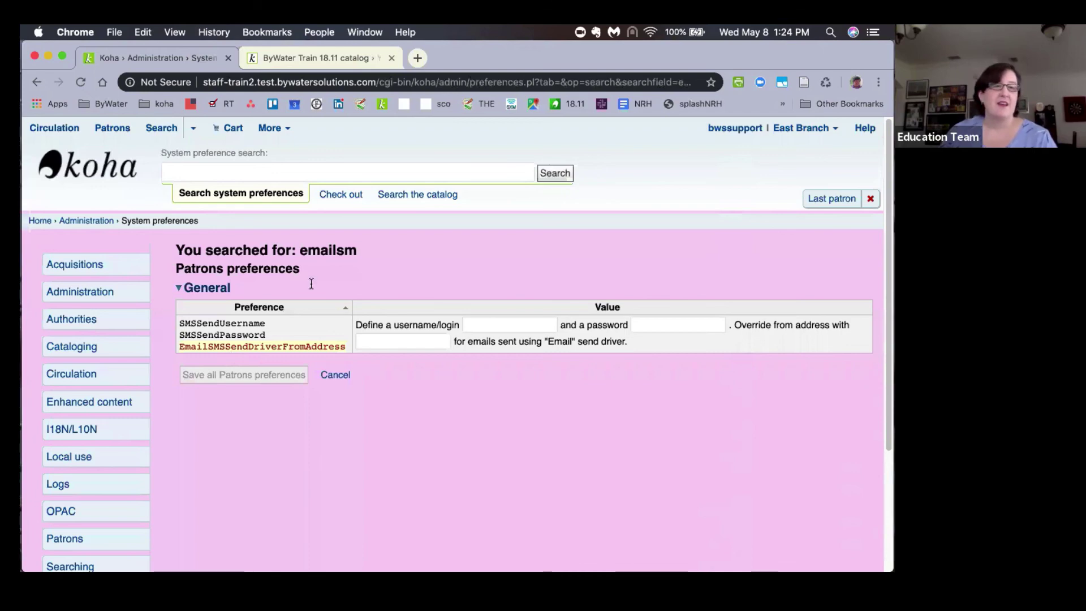
- Return to Koha administration by way of the staff home page
click(38, 223)
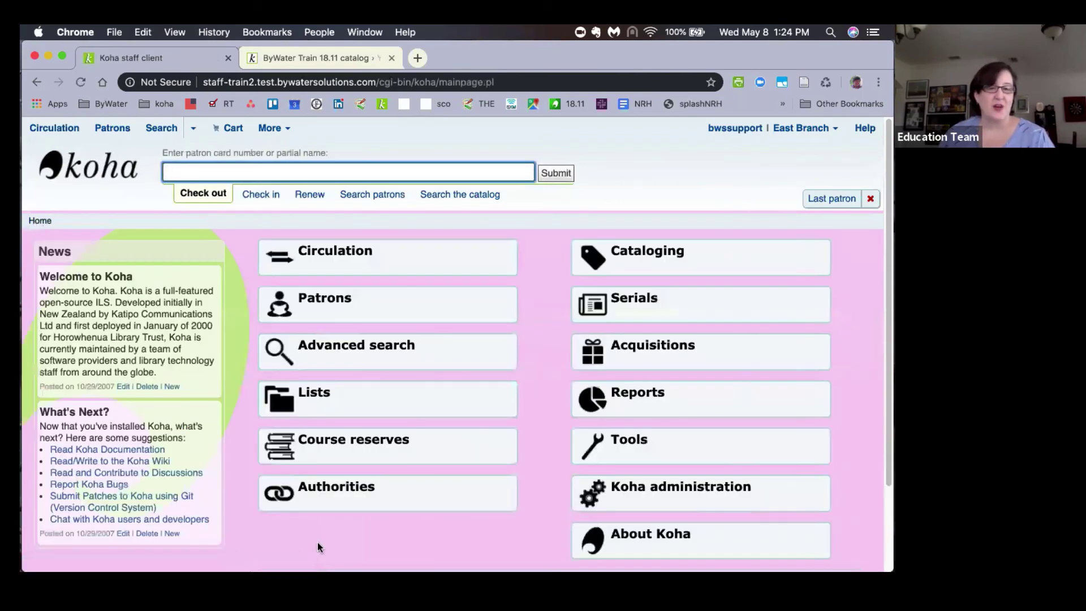
click(642, 499)
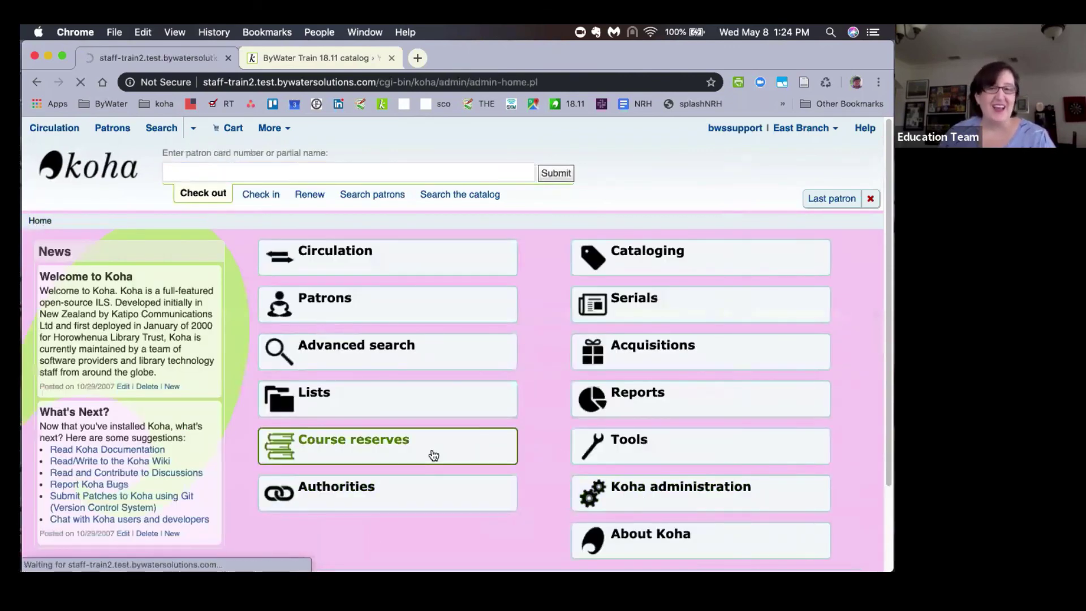
scroll(142, 509, down, 3)
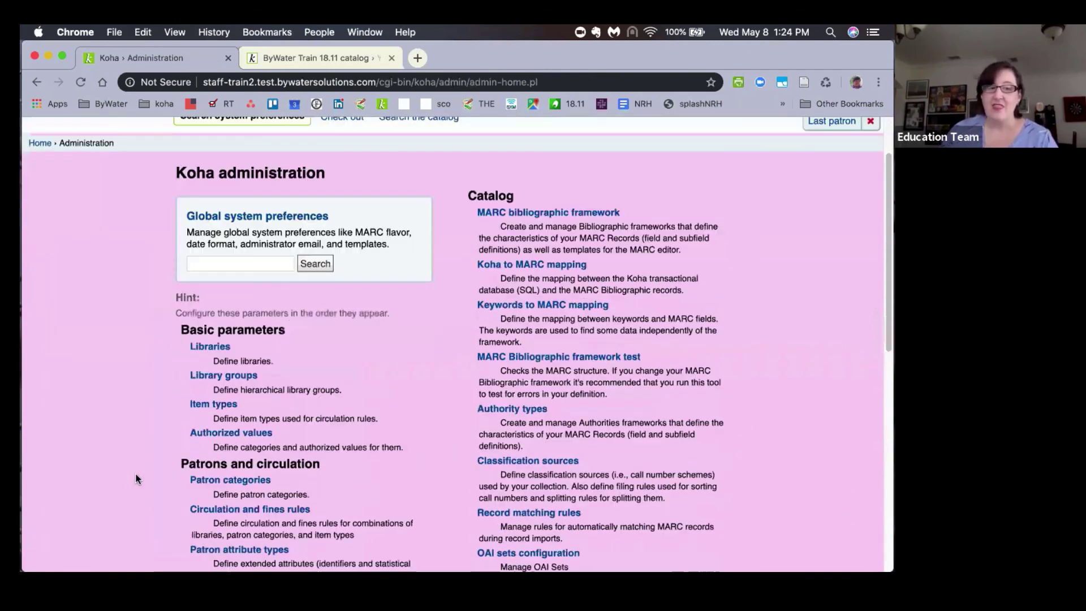
- Open Circulation and fines rules and view the notes on the Adult Patron Audio and New Books rules
click(216, 510)
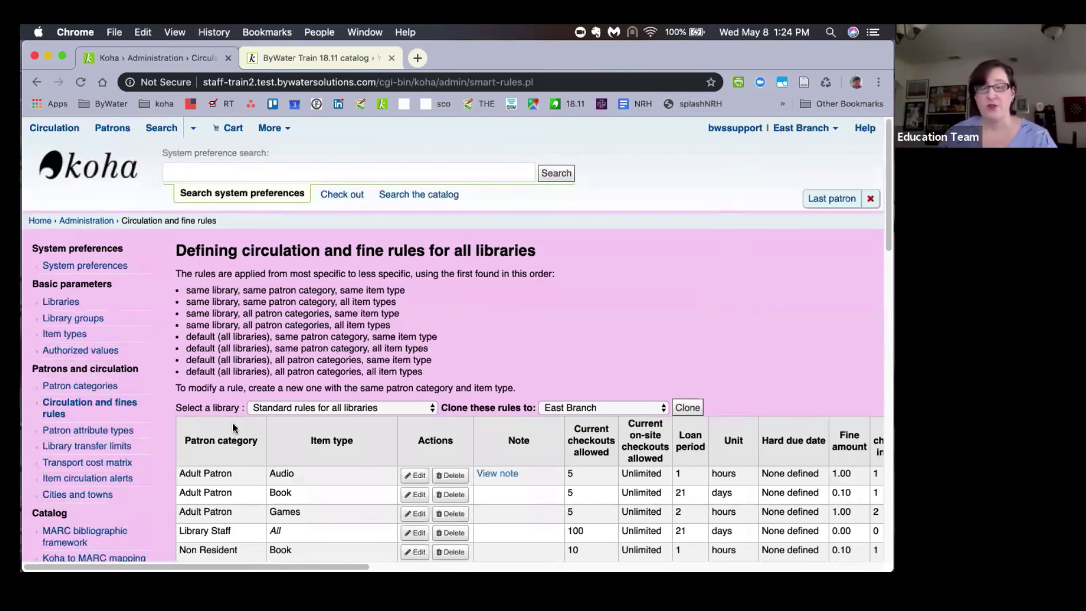
scroll(232, 423, down, 3)
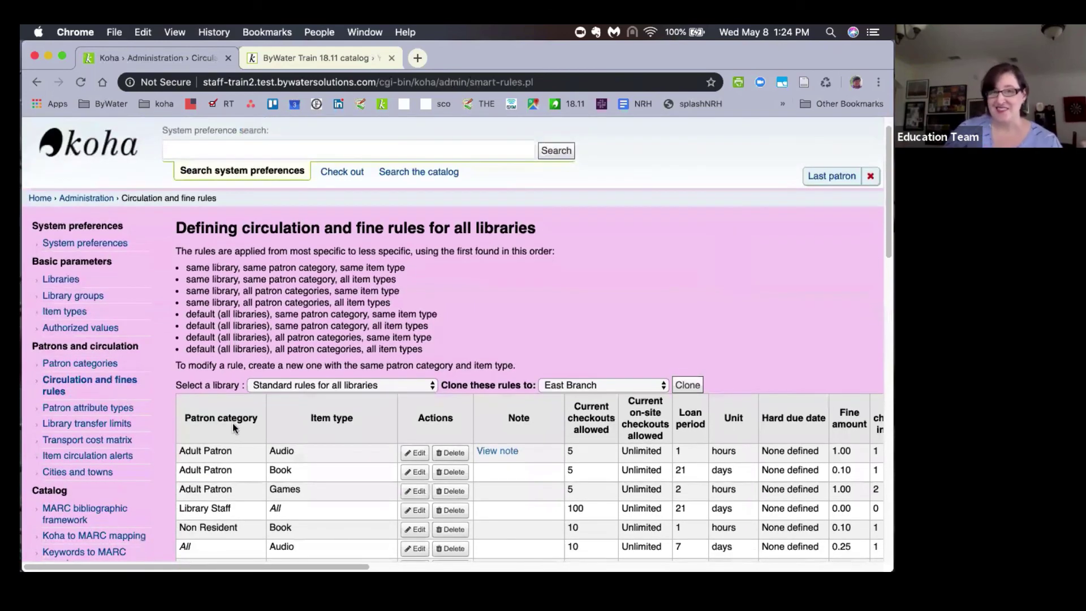
scroll(233, 423, down, 6)
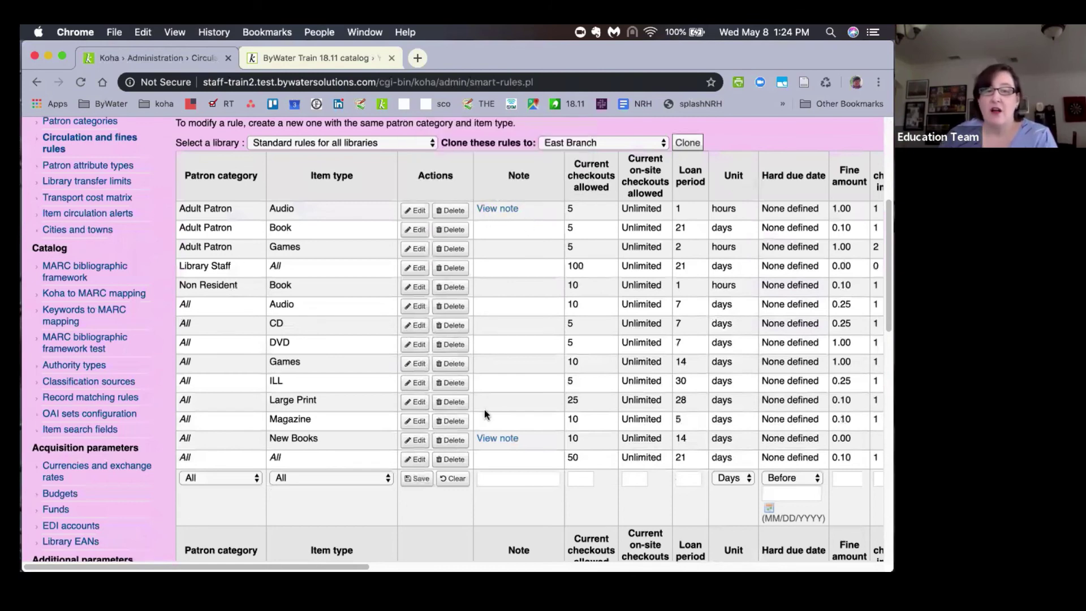
mouse_move(495, 438)
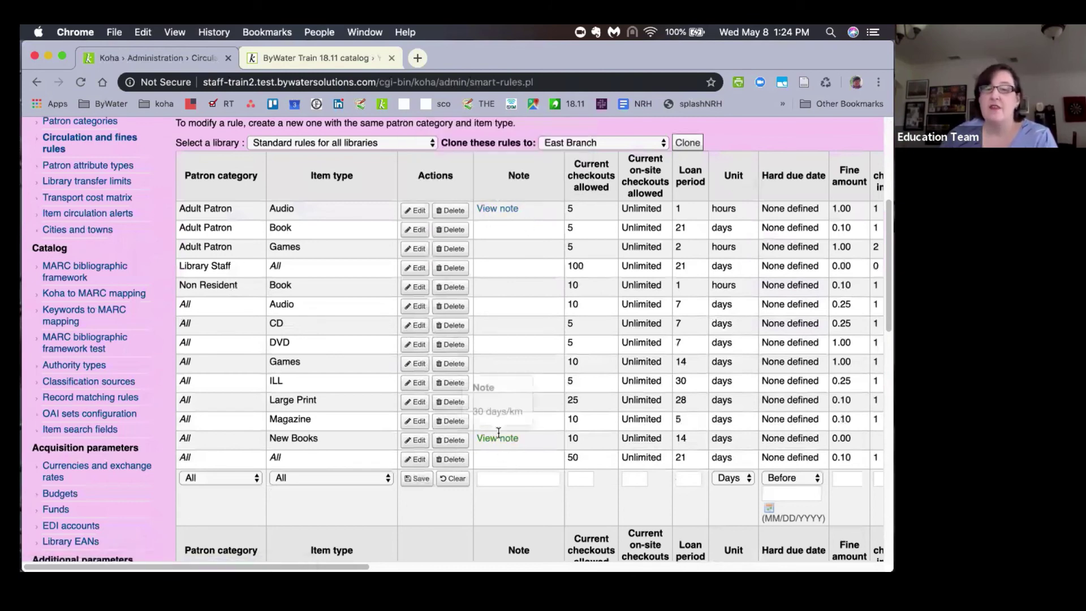
mouse_move(490, 208)
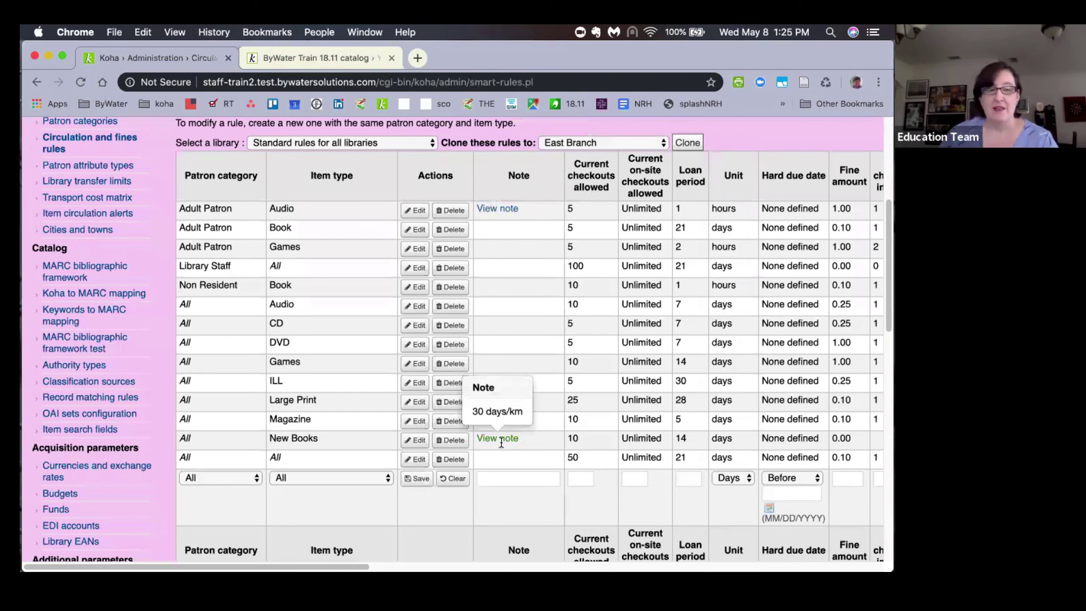
- Load the Adult Patron / Audio rule for editing, selecting its checkouts allowed value 5 and the Note field
click(418, 211)
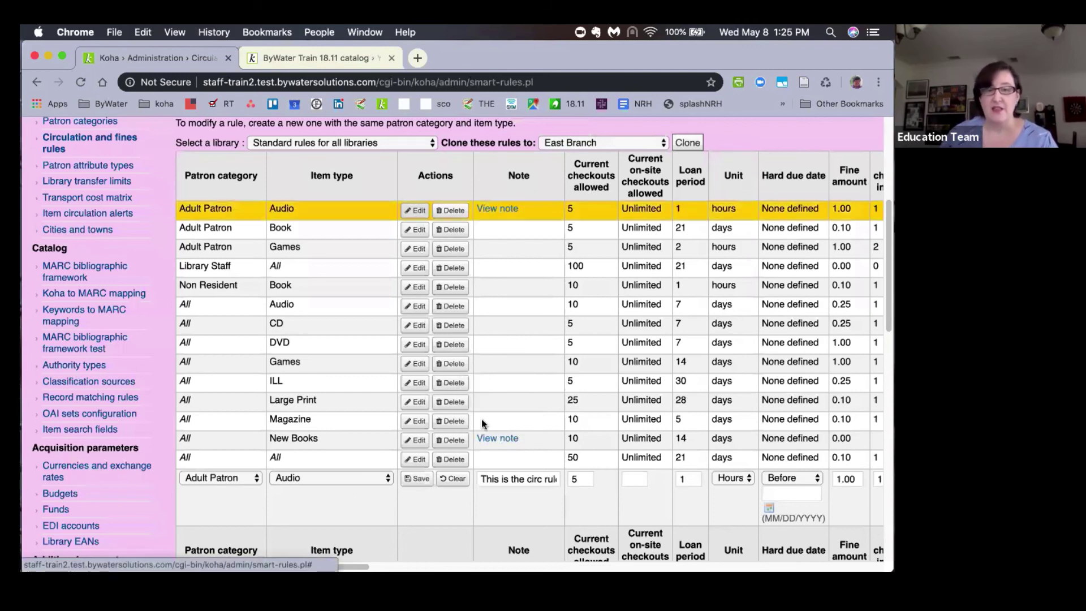
double_click(573, 479)
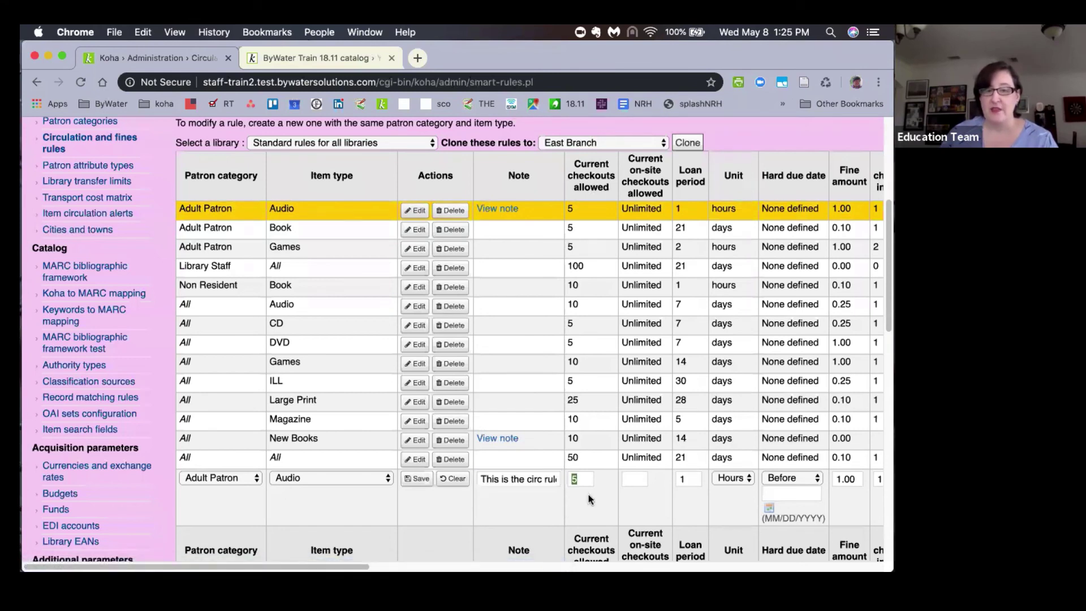
click(546, 482)
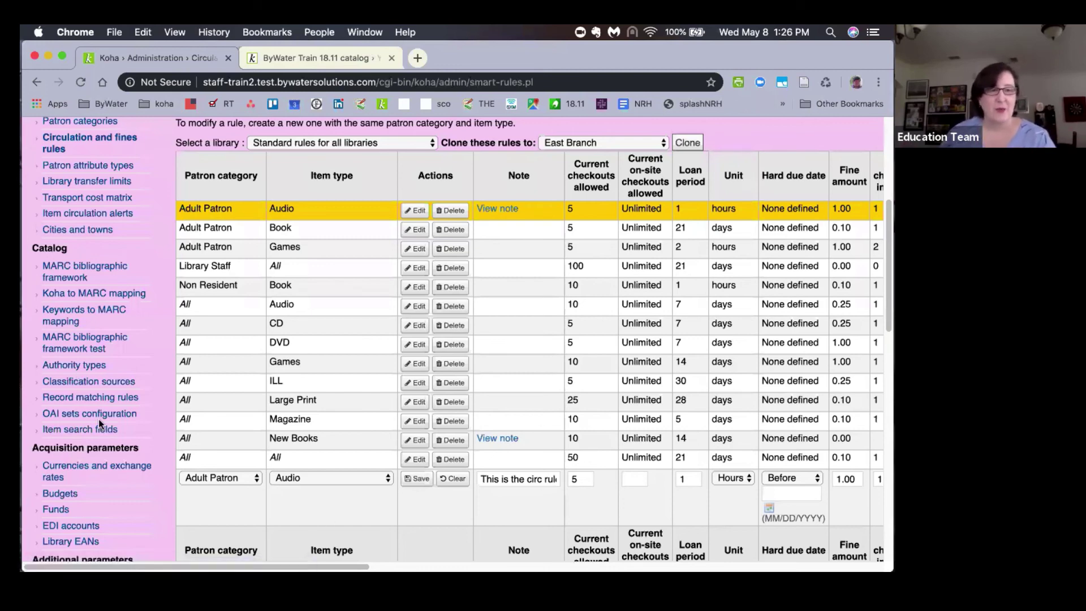
scroll(69, 193, up, 5)
- Return to the staff home page via the Koha logo and open the Tools module
click(91, 168)
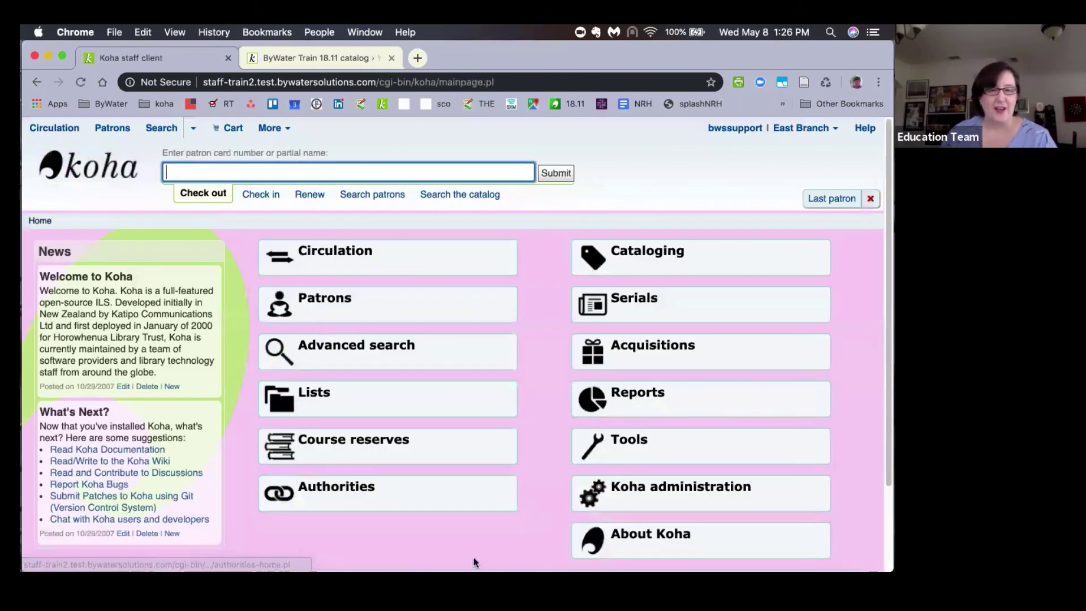
click(685, 437)
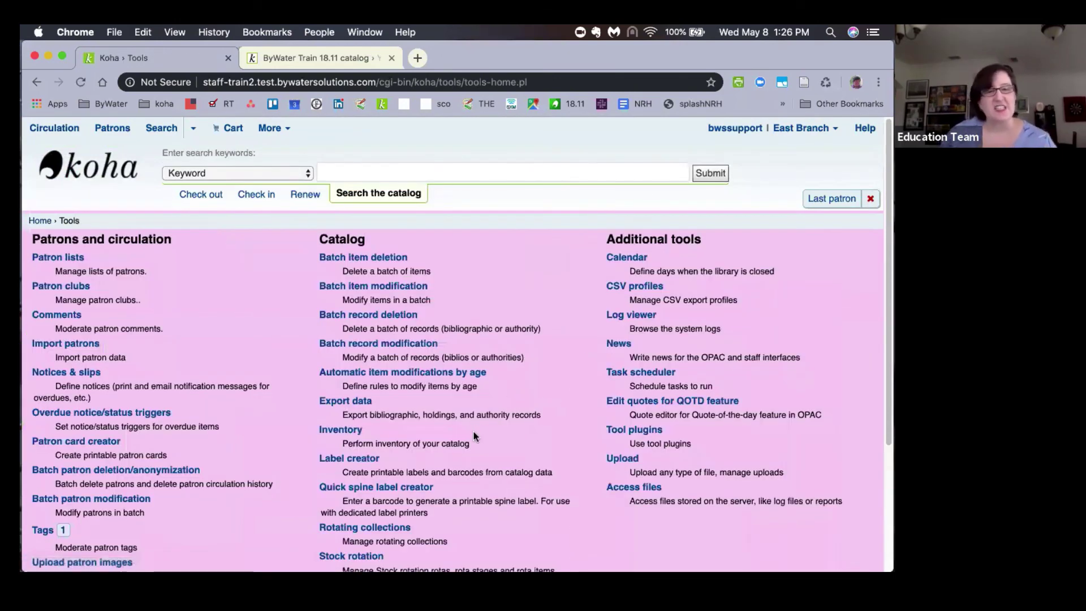
- Open the Inventory tool under Catalog
click(348, 430)
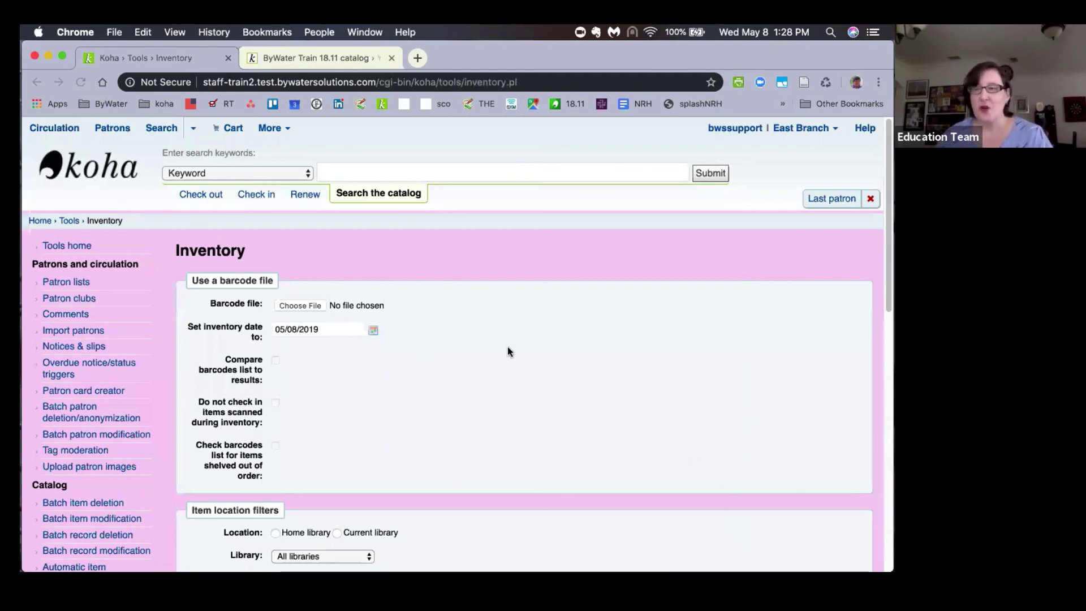
scroll(494, 331, down, 5)
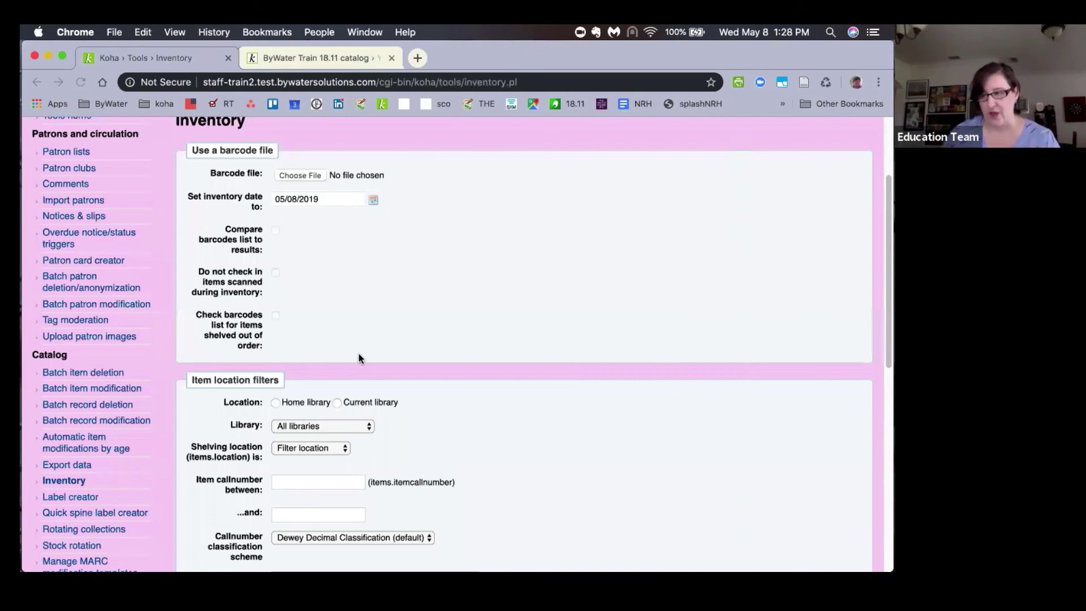
scroll(358, 358, down, 1)
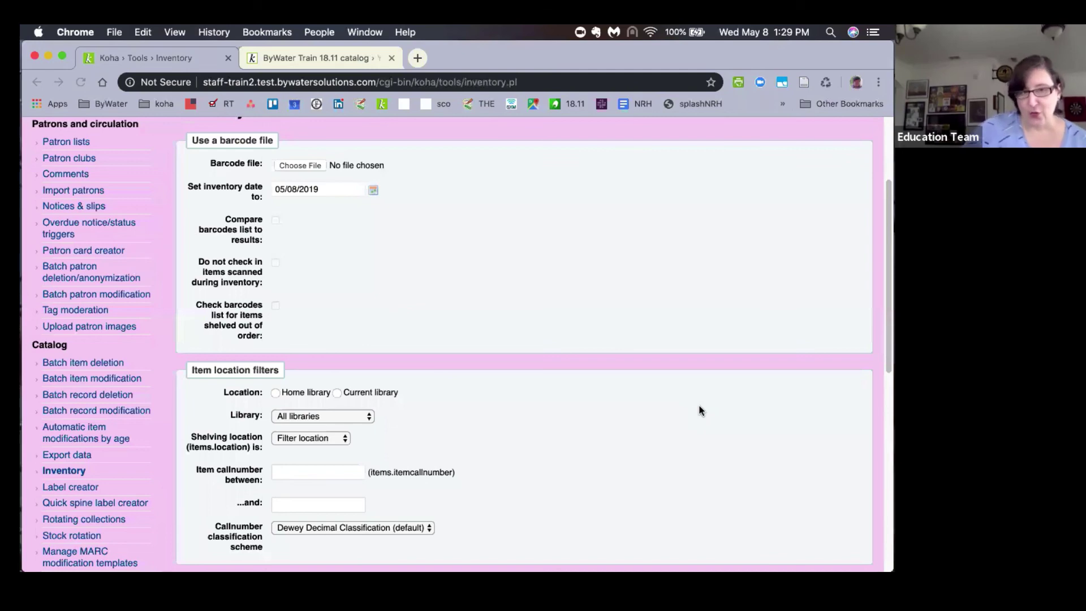
scroll(700, 410, down, 5)
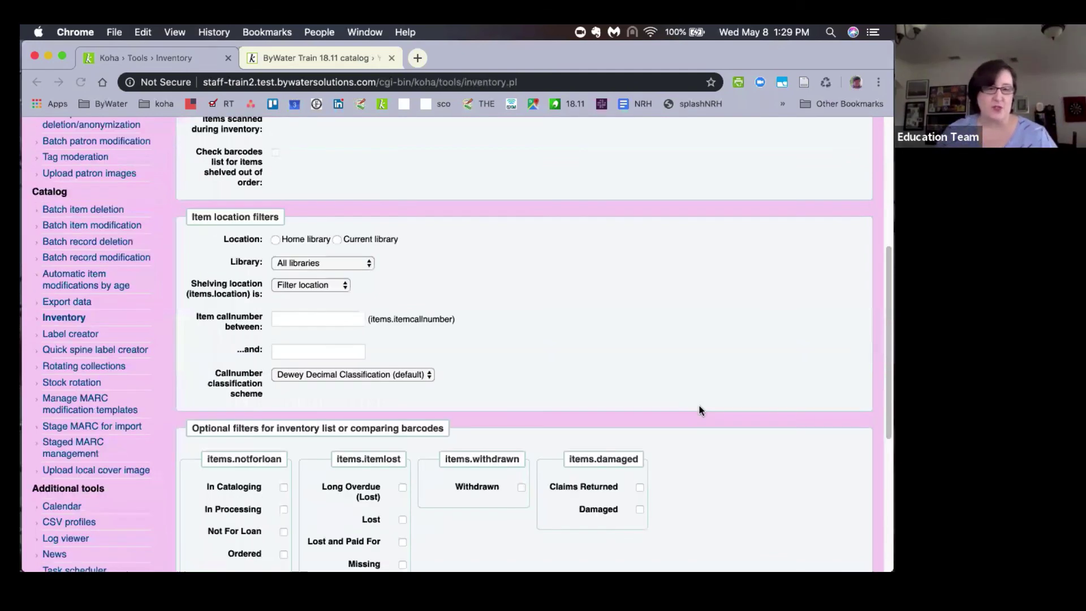
scroll(660, 421, down, 6)
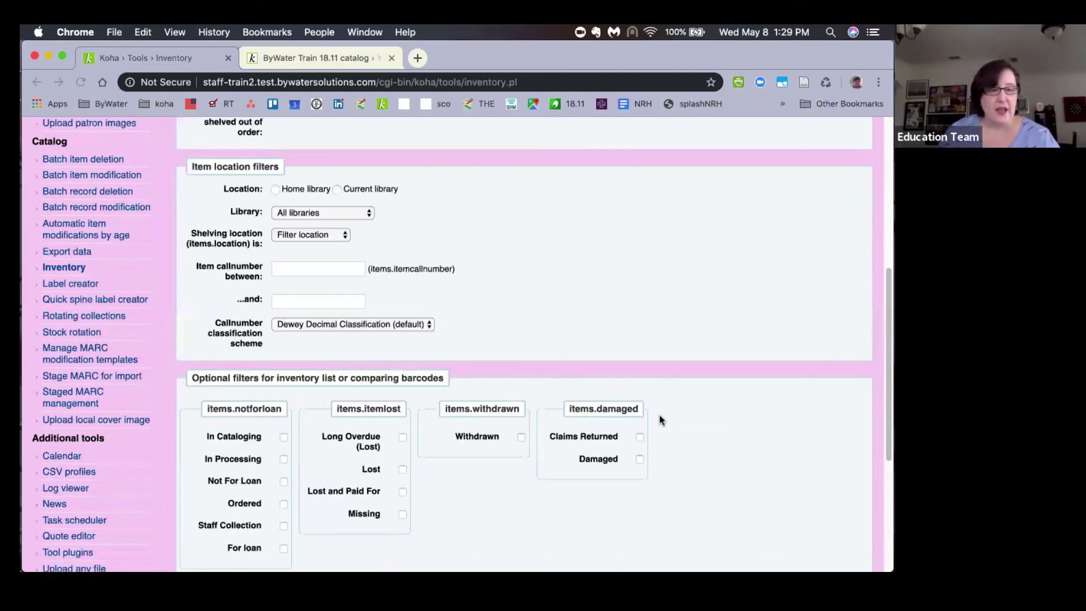
scroll(661, 419, down, 1)
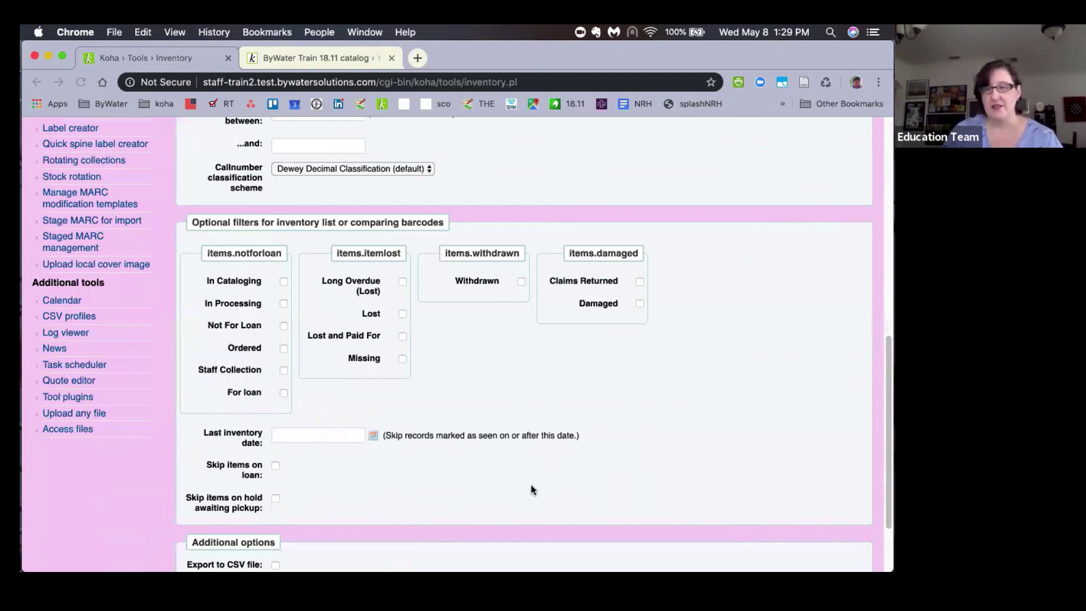
scroll(491, 494, up, 10)
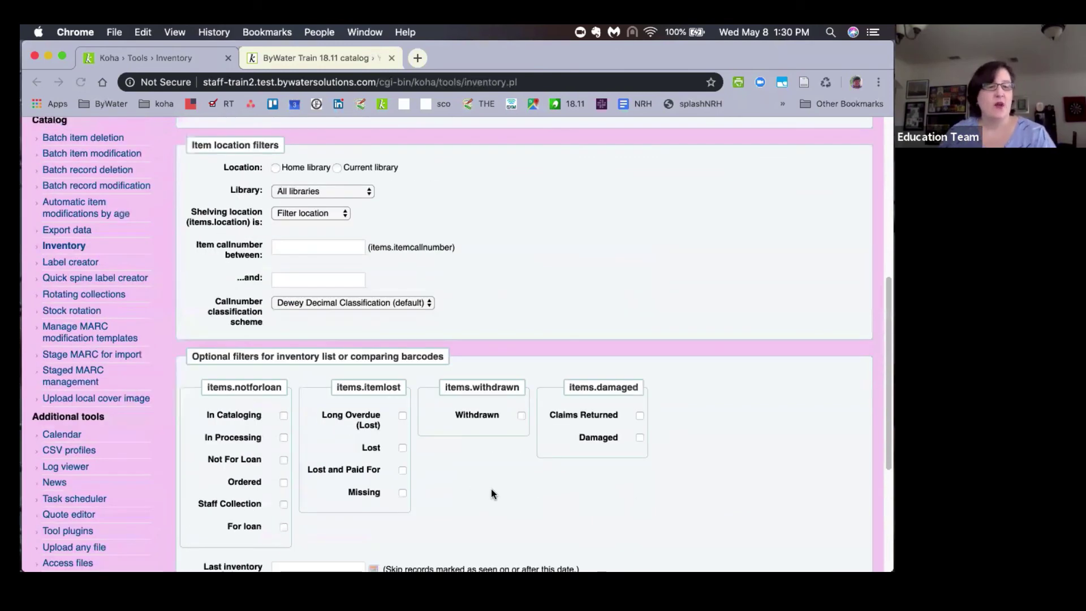
scroll(491, 494, up, 3)
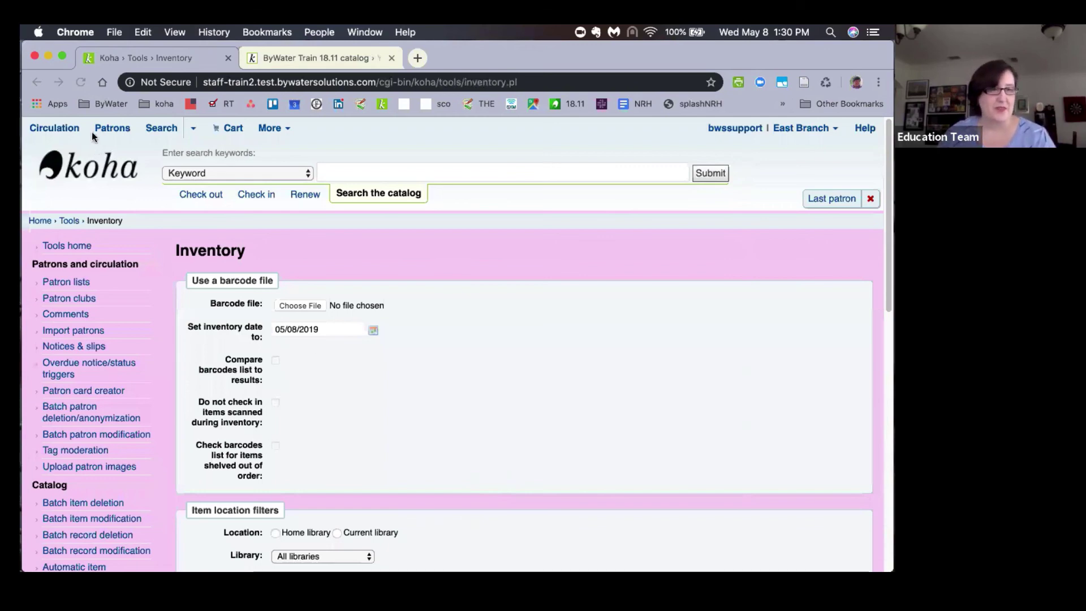
- From the staff home page, search patrons by the staff user's username to open the East Branch staff record
click(39, 223)
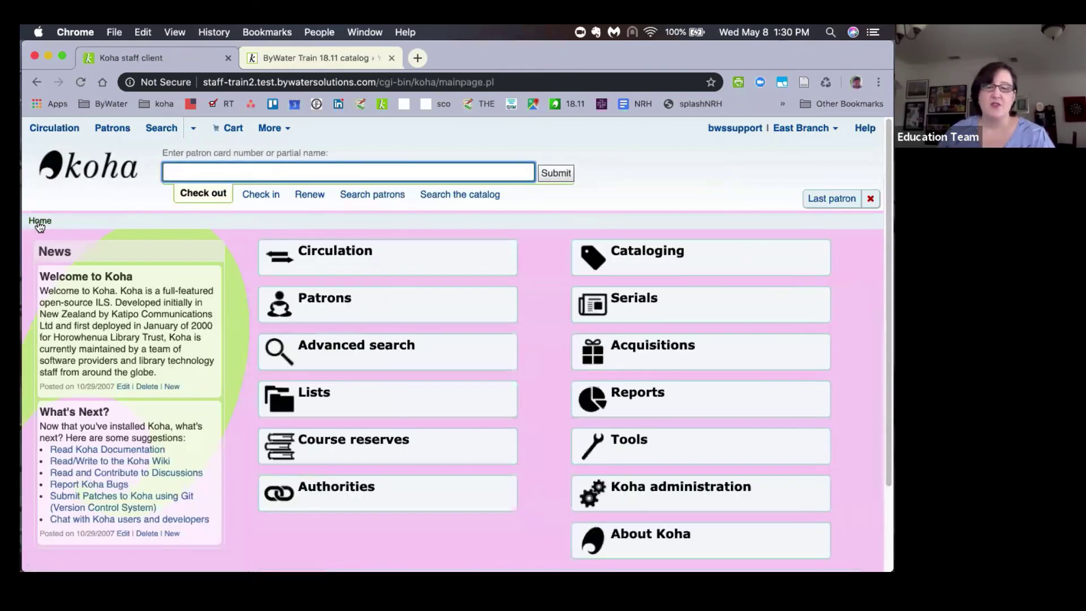
click(387, 194)
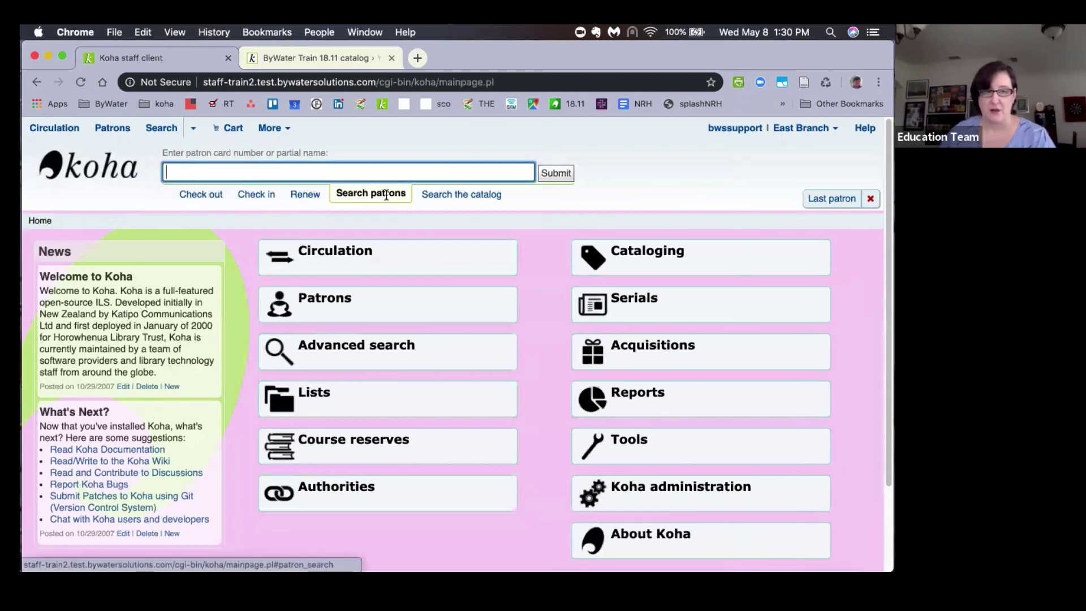
text(donn)
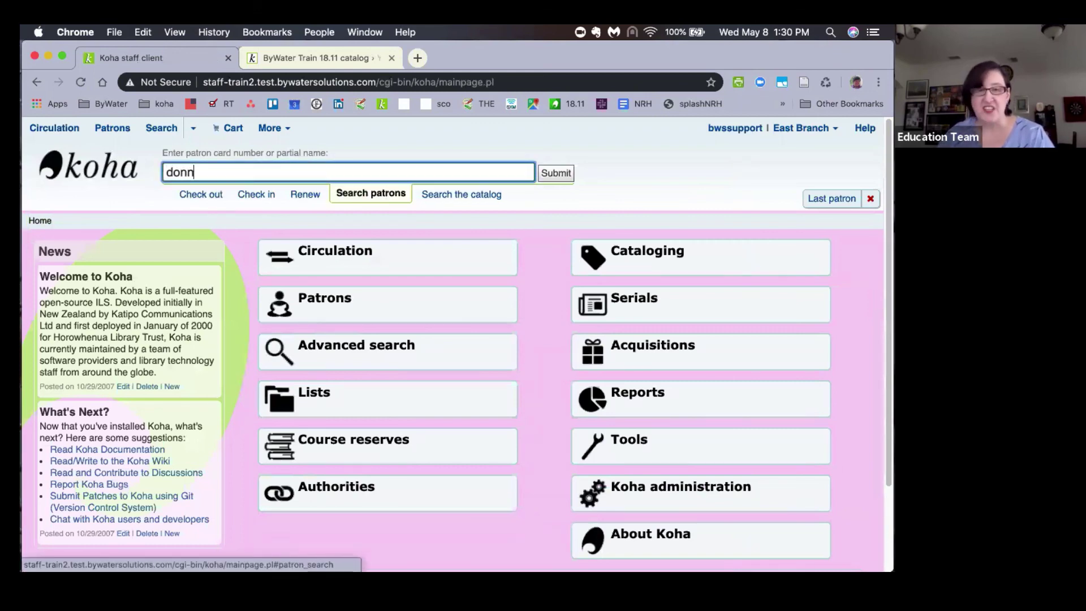
text(ab)
key(Return)
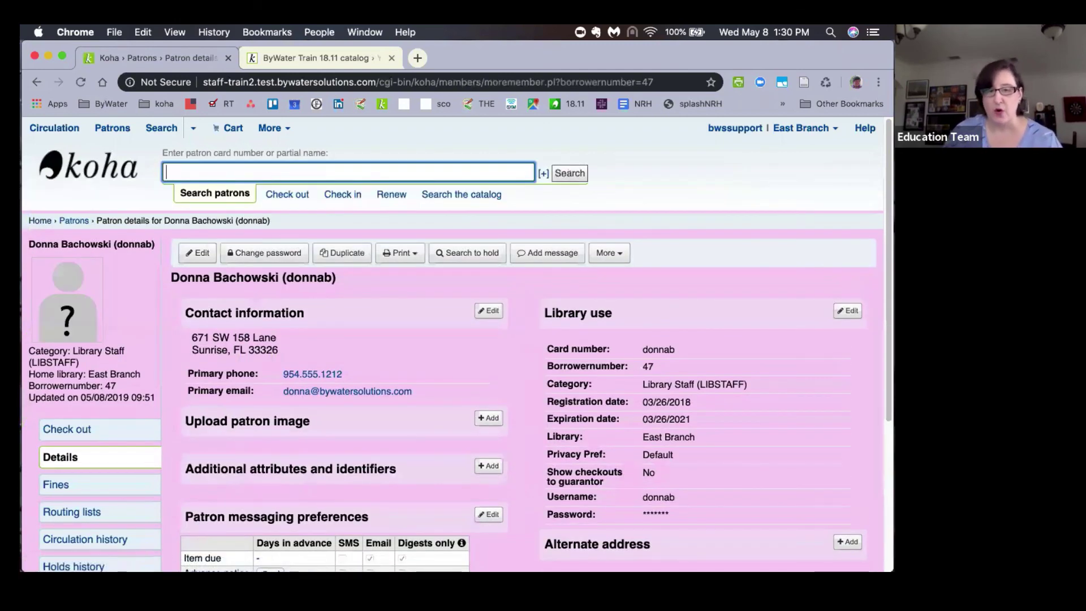
- Open the Set permissions page for this East Branch staff patron from the More menu
click(621, 254)
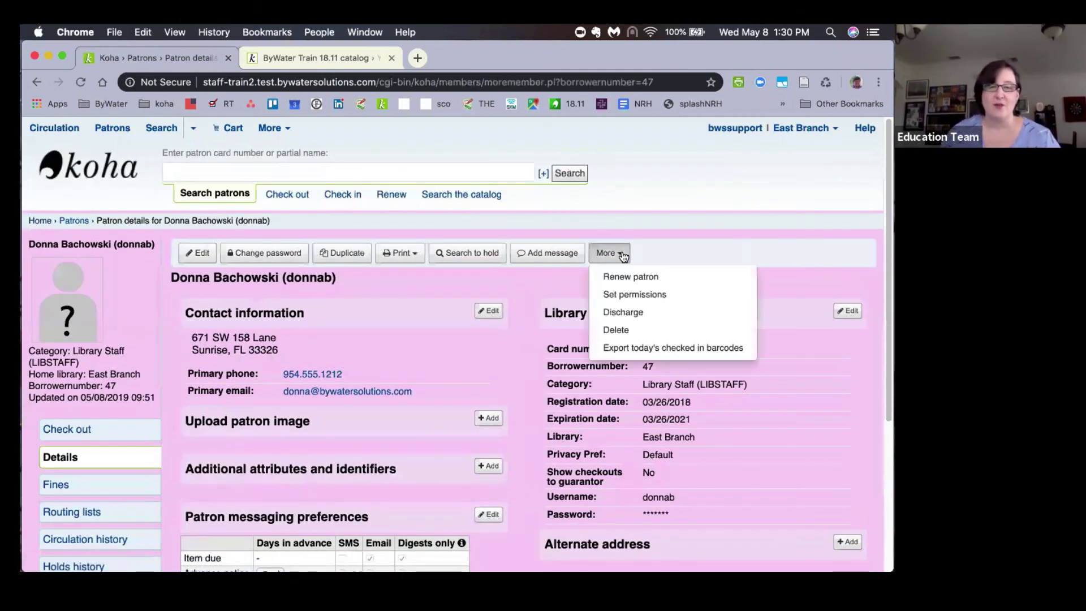
click(641, 294)
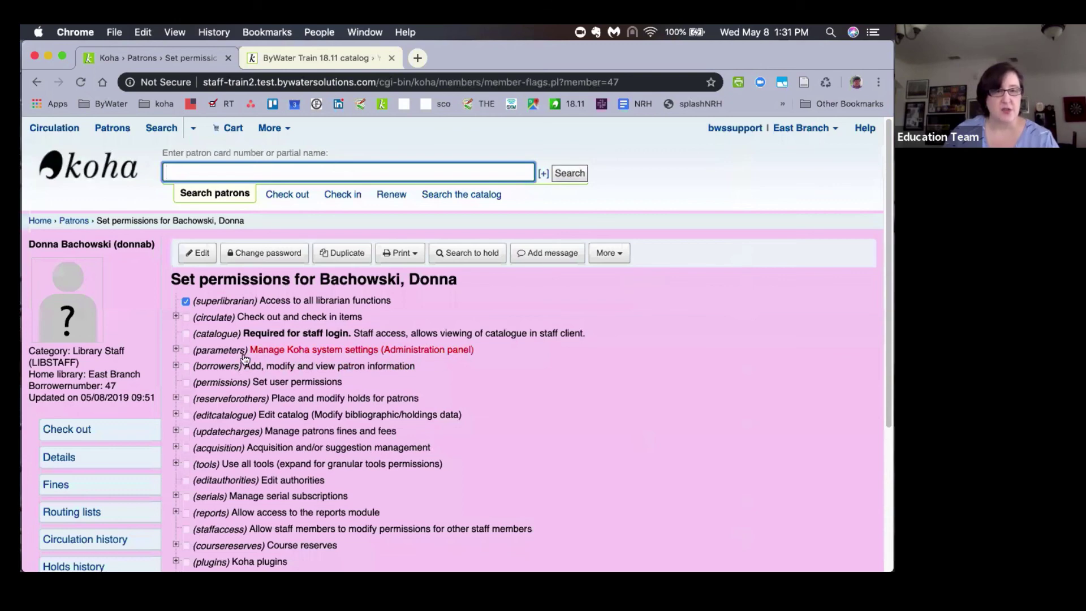
- Expand the (parameters) permission and scroll through its manage_* sub-permissions
click(176, 350)
click(177, 352)
scroll(437, 385, down, 3)
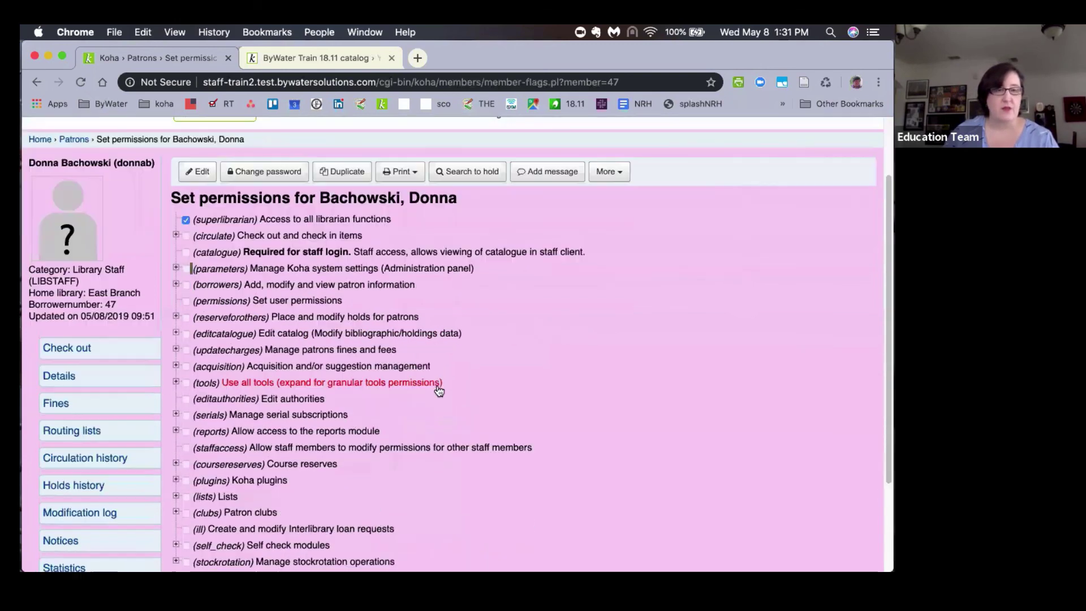
click(177, 268)
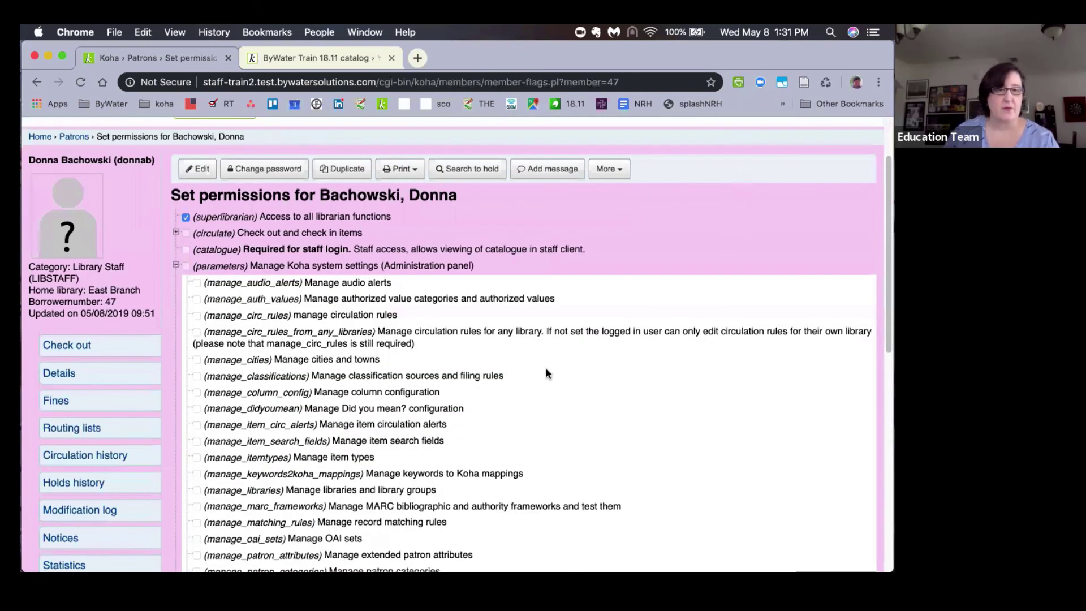
scroll(543, 366, down, 5)
scroll(536, 360, down, 1)
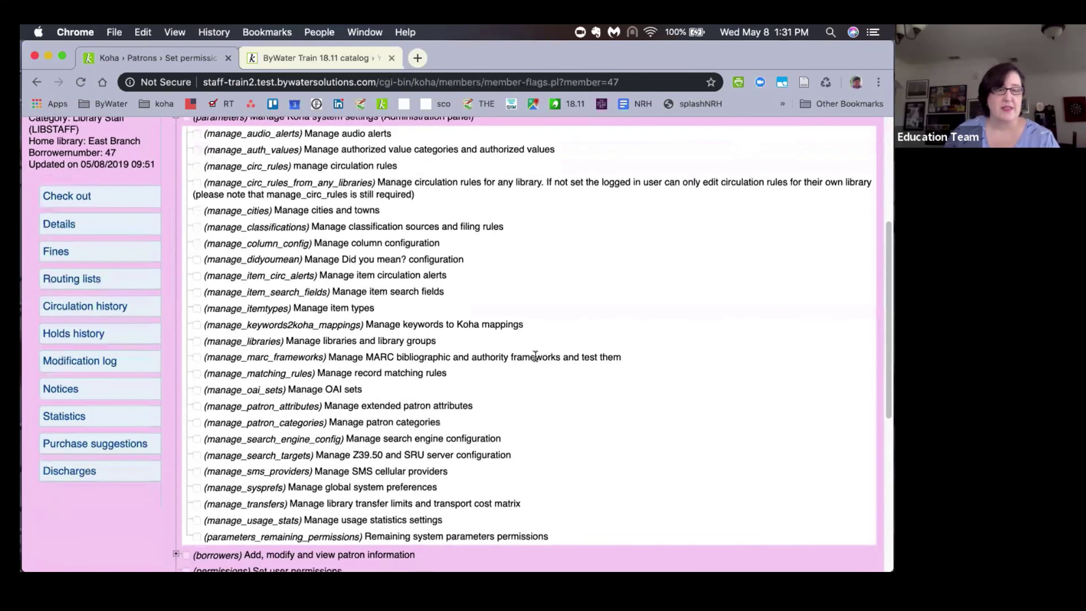
scroll(535, 357, up, 1)
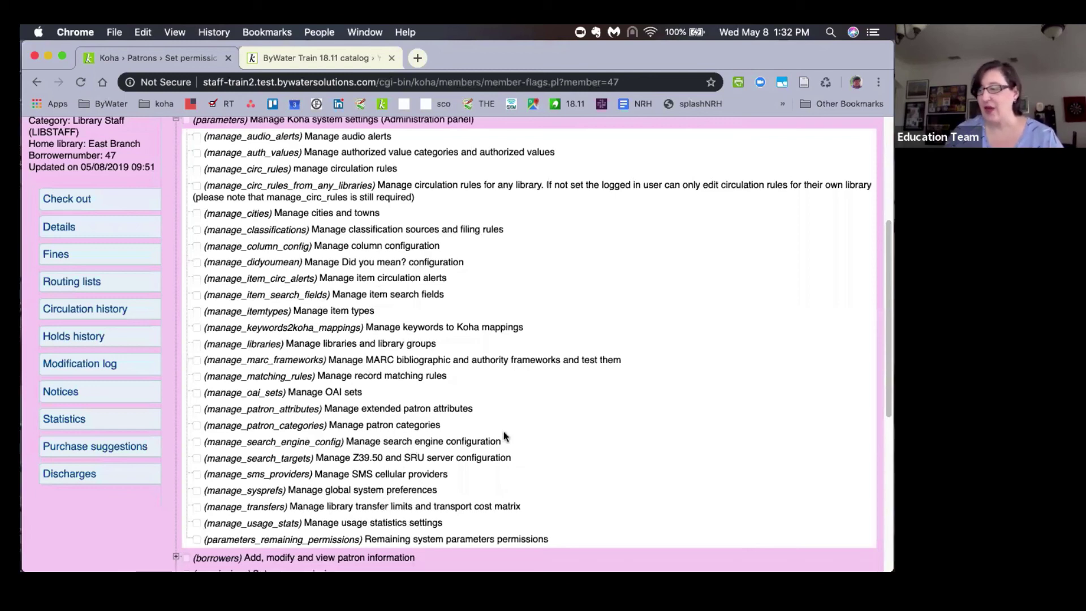
scroll(113, 317, up, 5)
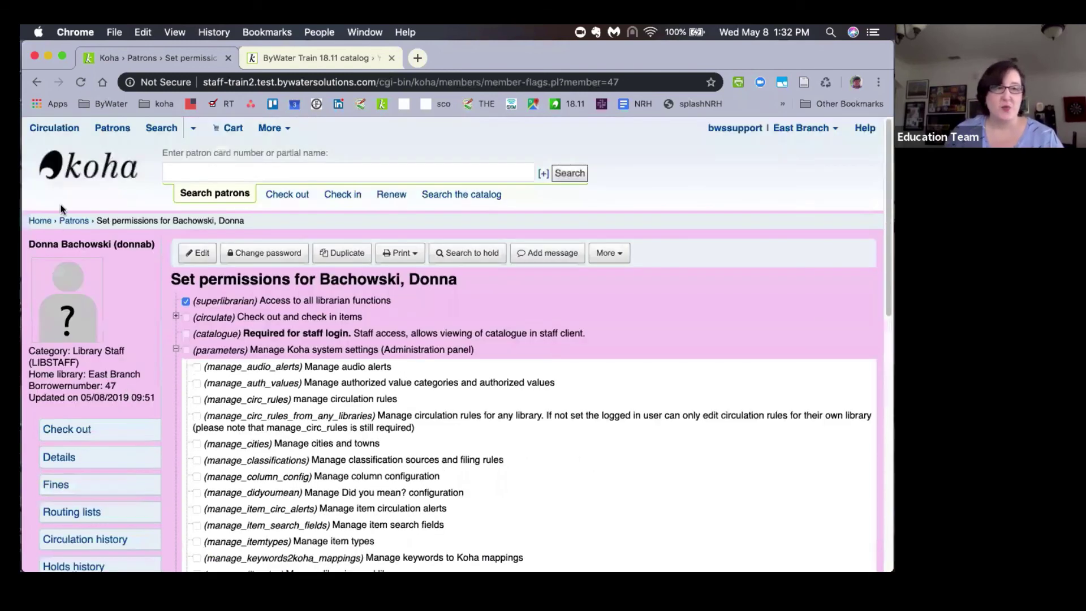
- Search Koha administration's global system preferences for 'track last patron'
click(80, 172)
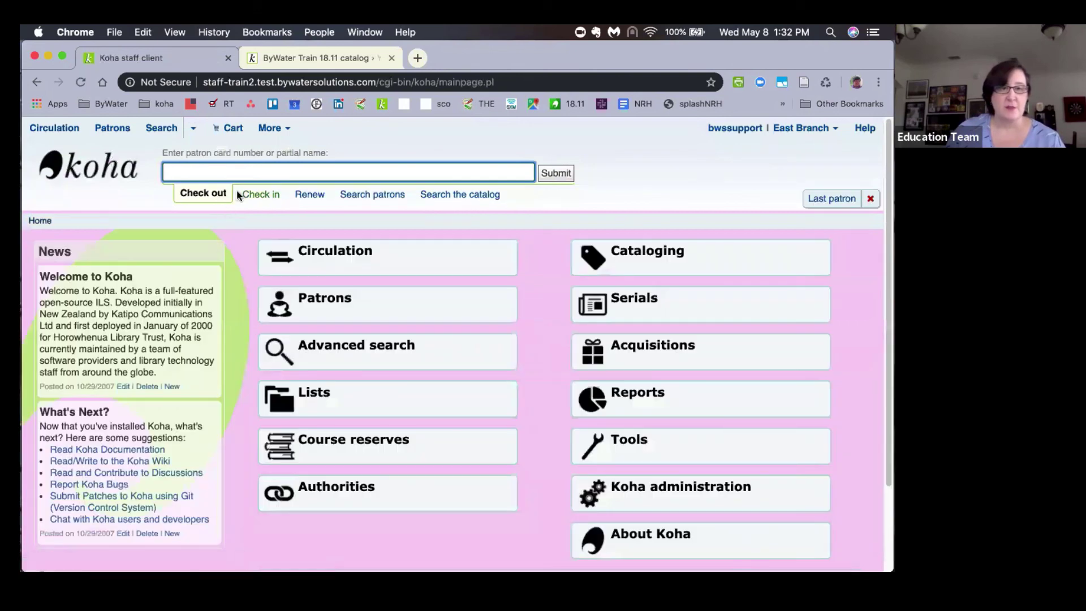
click(628, 495)
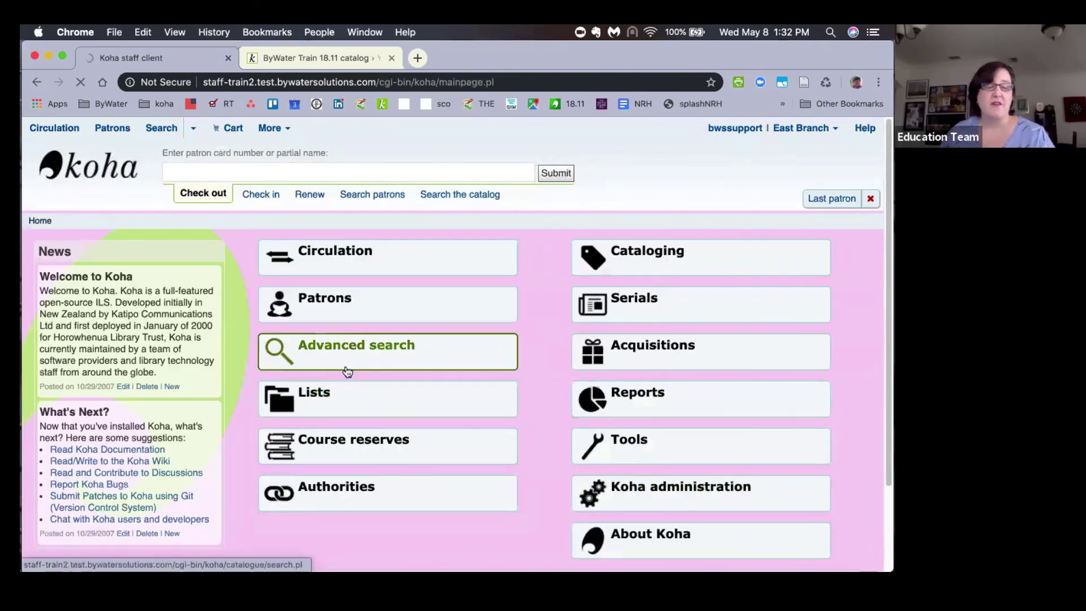
click(255, 343)
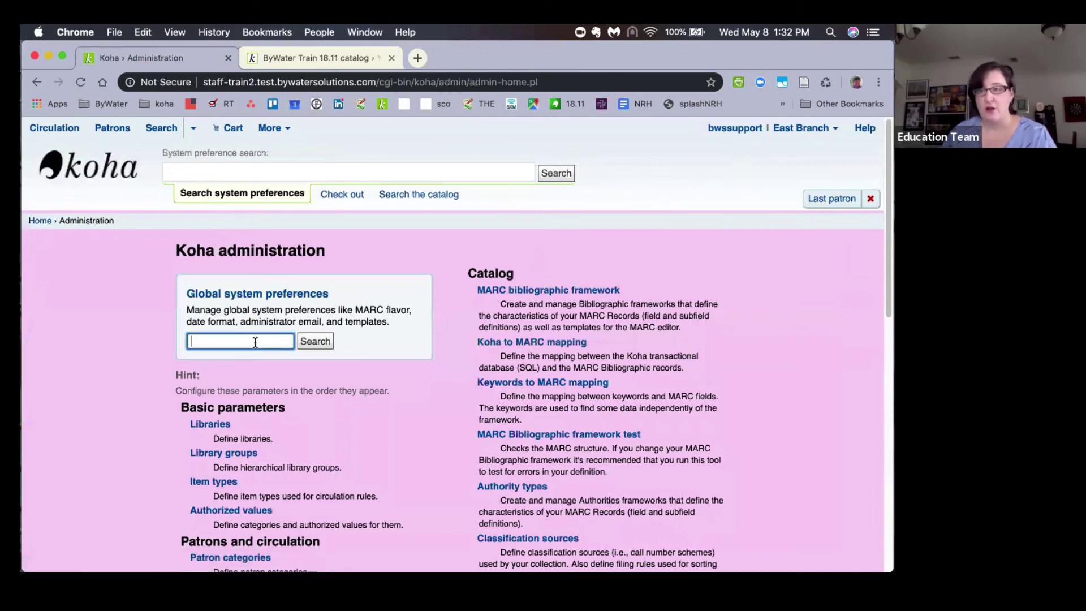
text(track l)
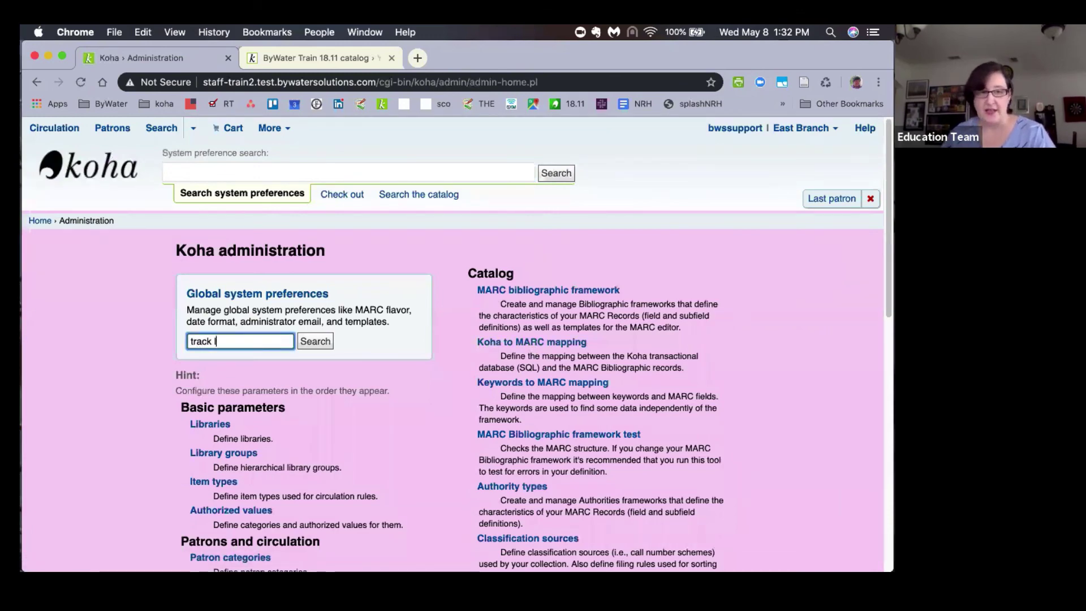
text(ast patron)
key(Return)
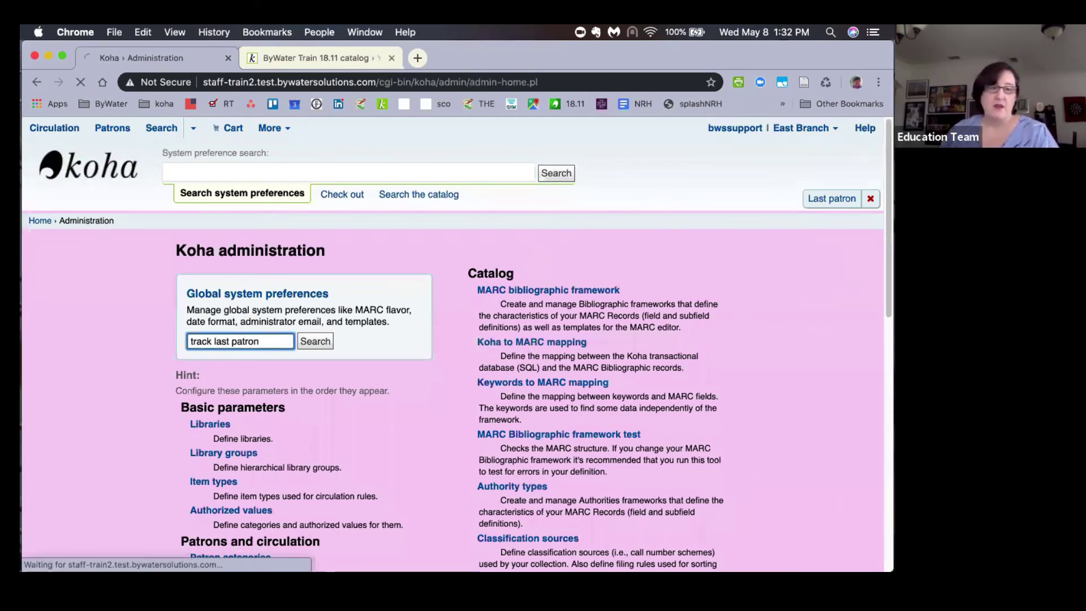
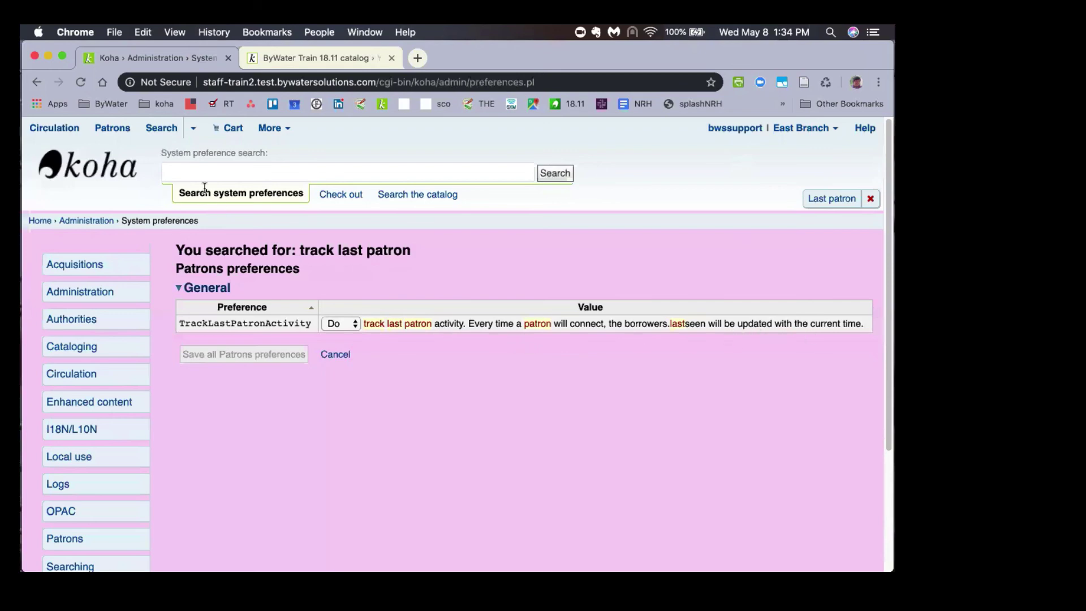
- Show the More menu's list of other staff modules over the system preferences page
click(274, 129)
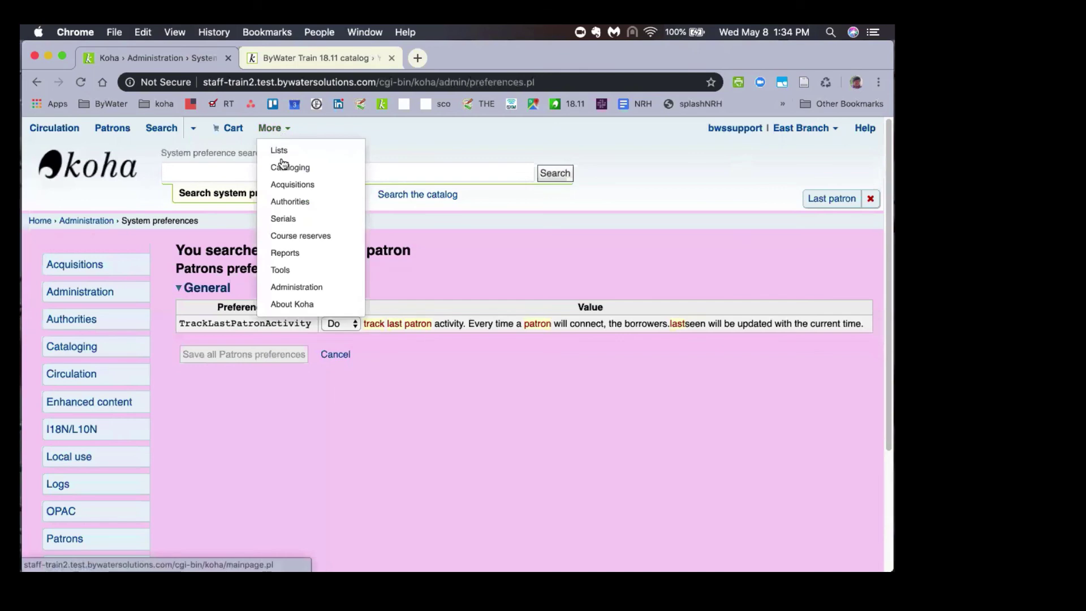
- Go to Reports' saved reports and jump to the last page, reports 81–94 of 94
click(284, 253)
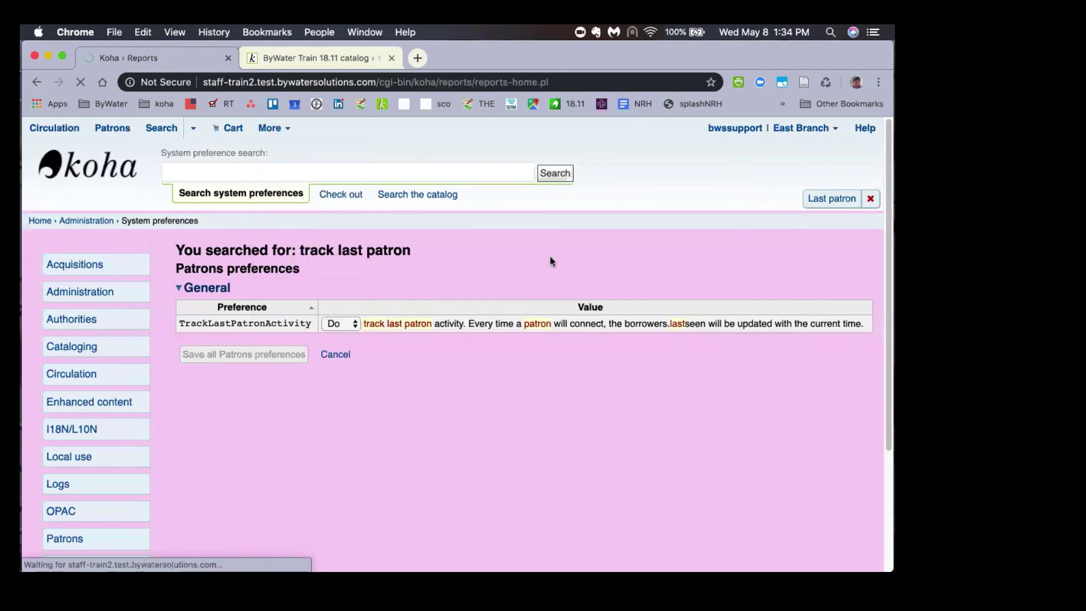
click(208, 322)
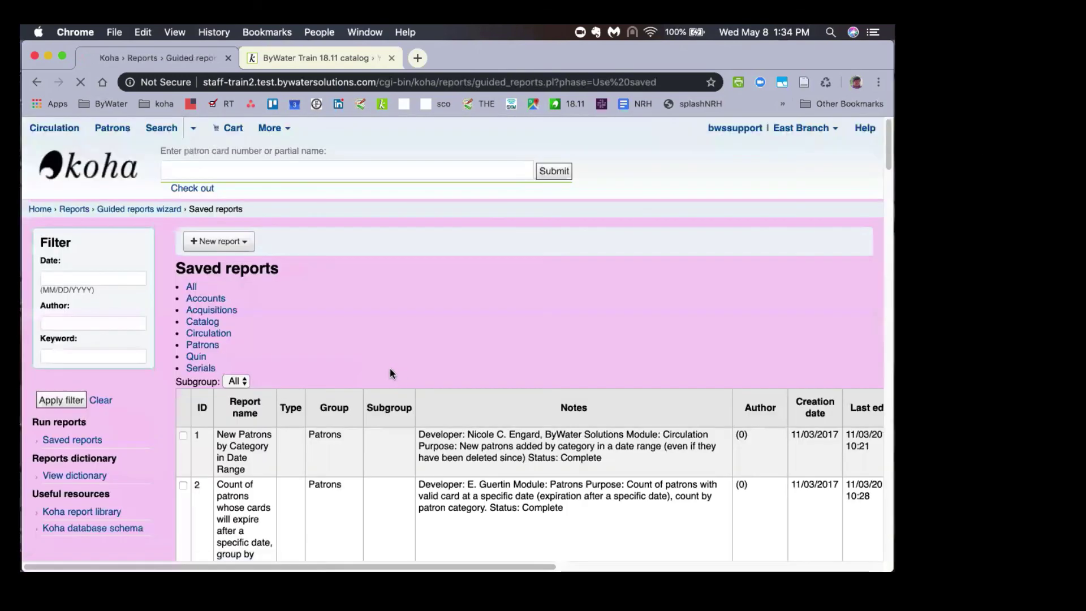
click(516, 345)
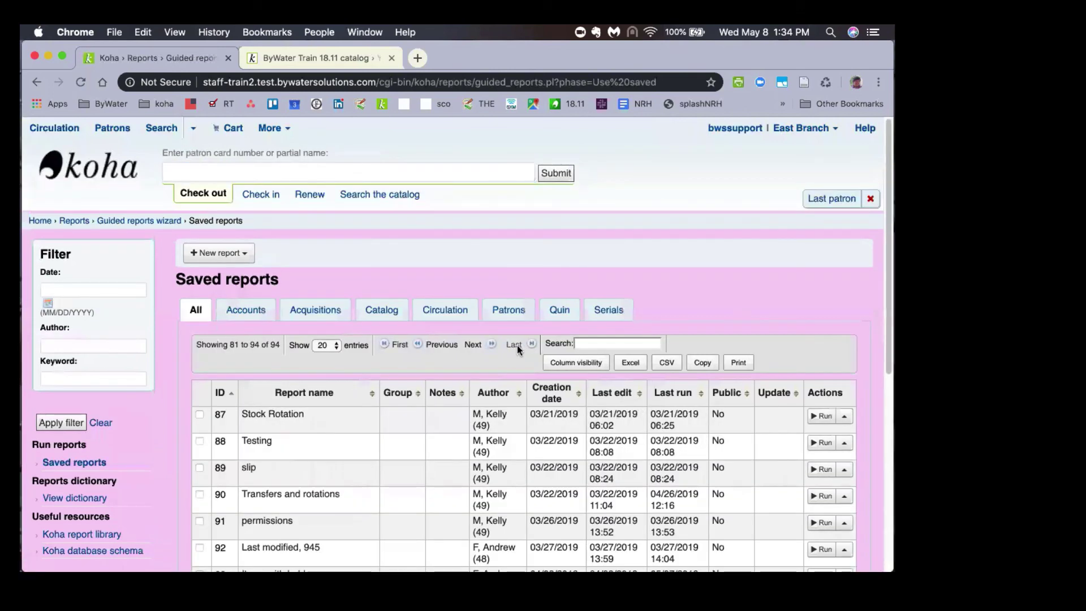
scroll(517, 345, down, 6)
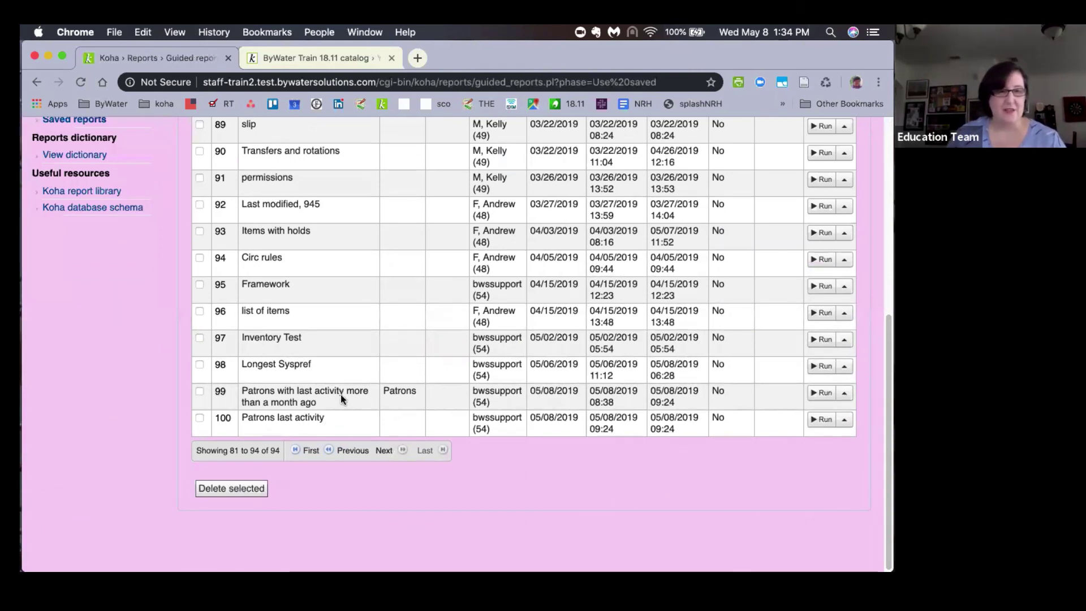
- Run the Patrons last activity report, review its 75 lastseen results, then return to saved reports
click(822, 420)
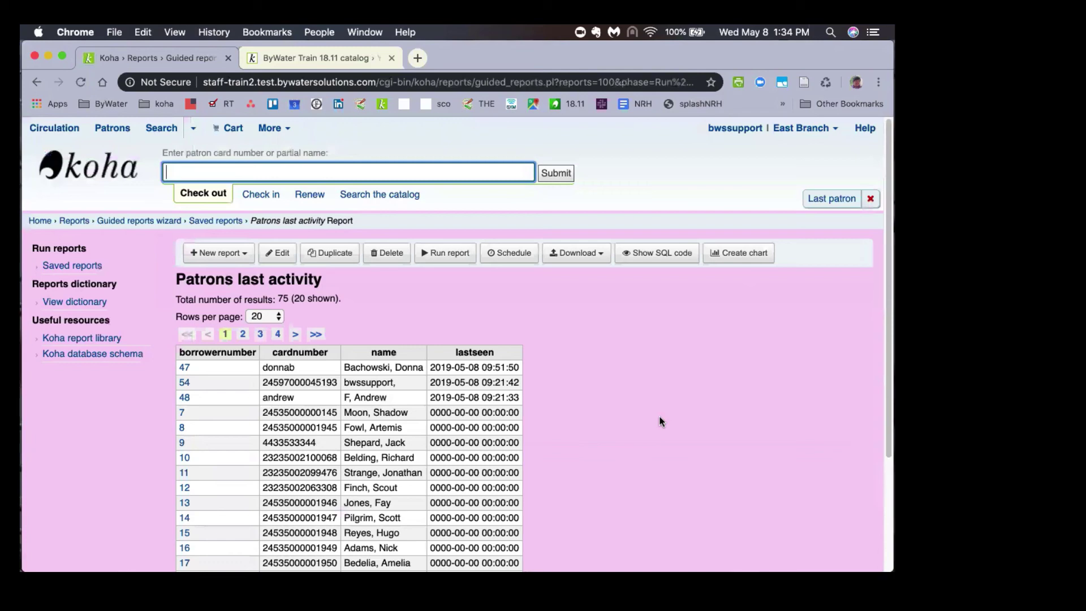
scroll(661, 421, down, 1)
scroll(662, 421, down, 2)
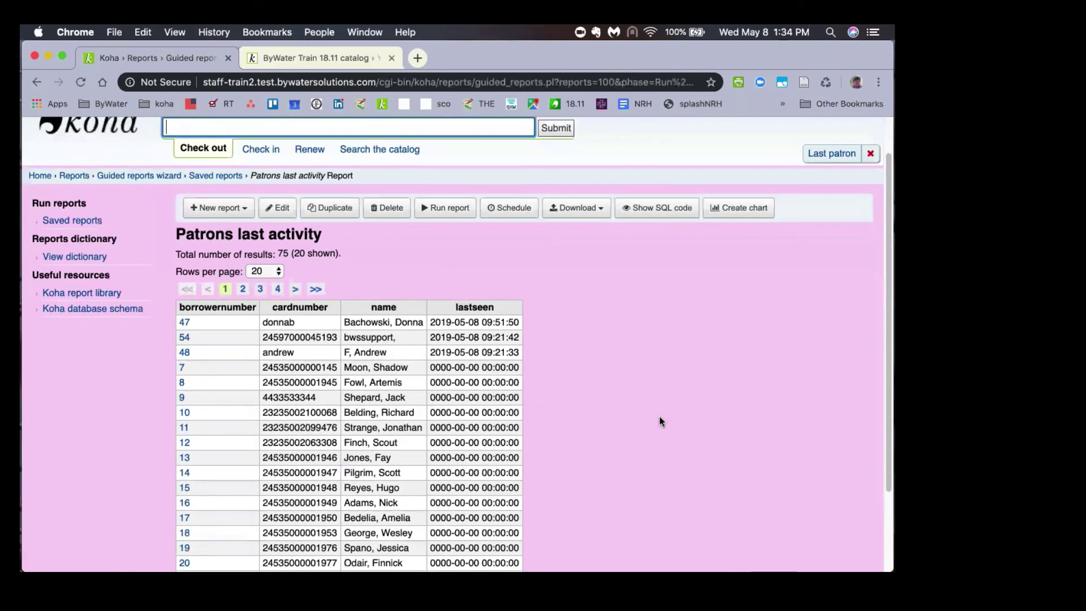
scroll(659, 420, down, 2)
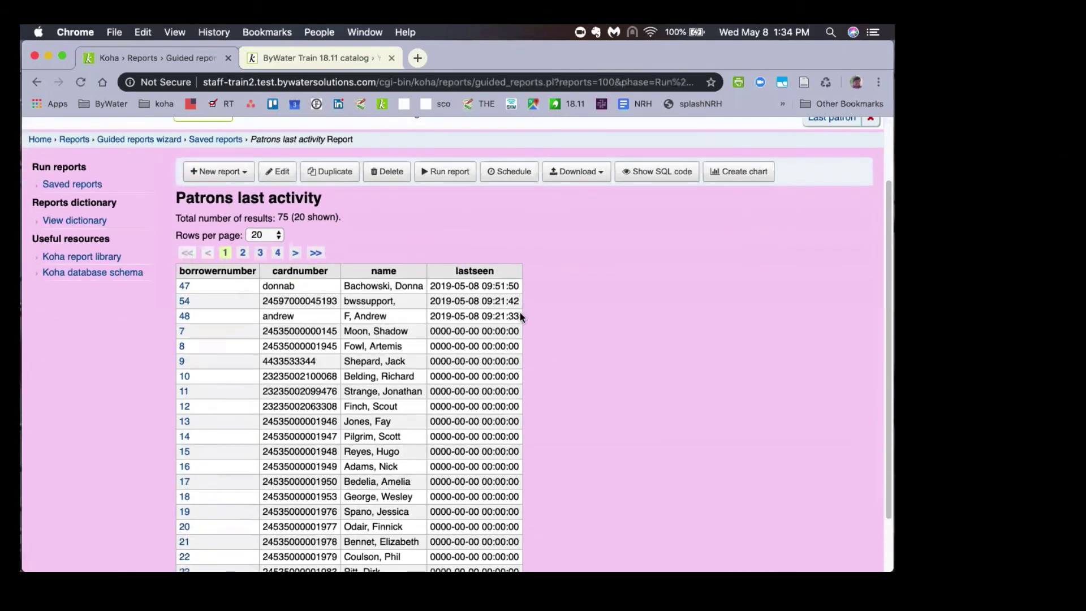
scroll(520, 314, down, 1)
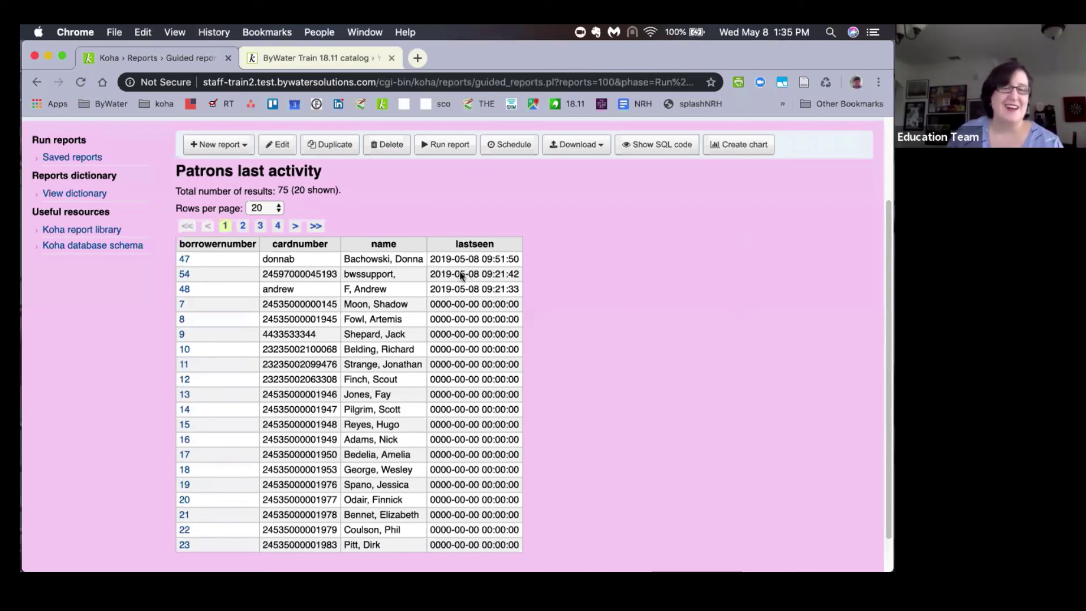
click(37, 83)
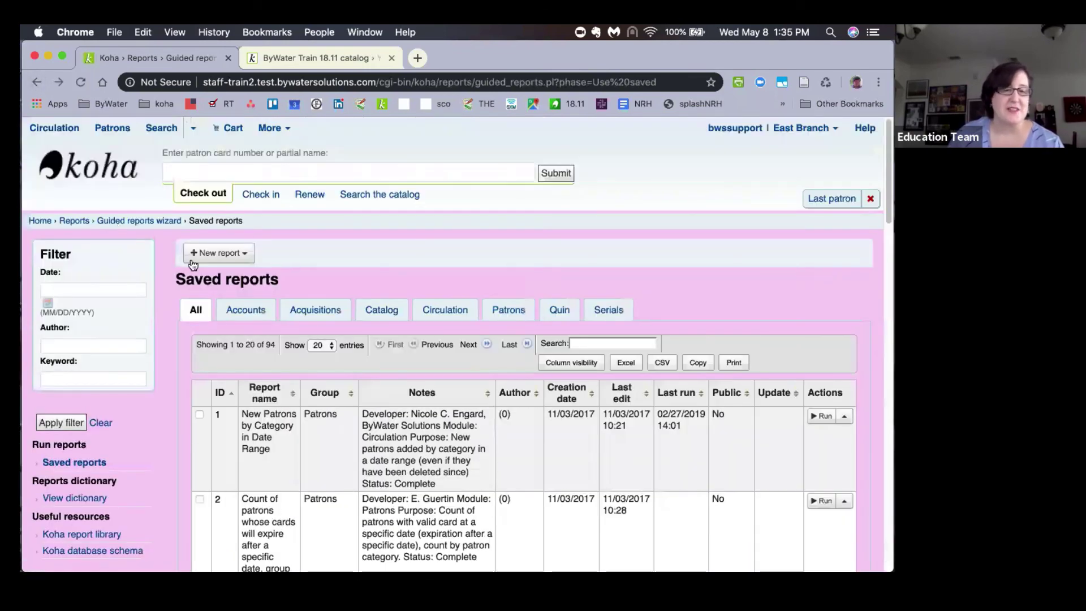
- Return to the staff client home page using the Koha logo
click(73, 169)
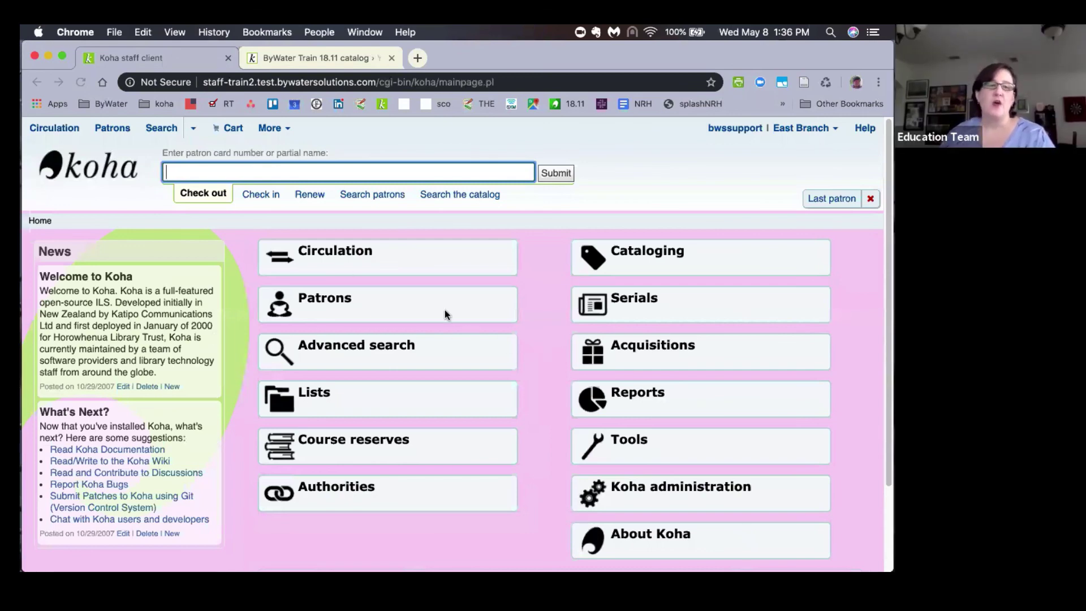
click(865, 129)
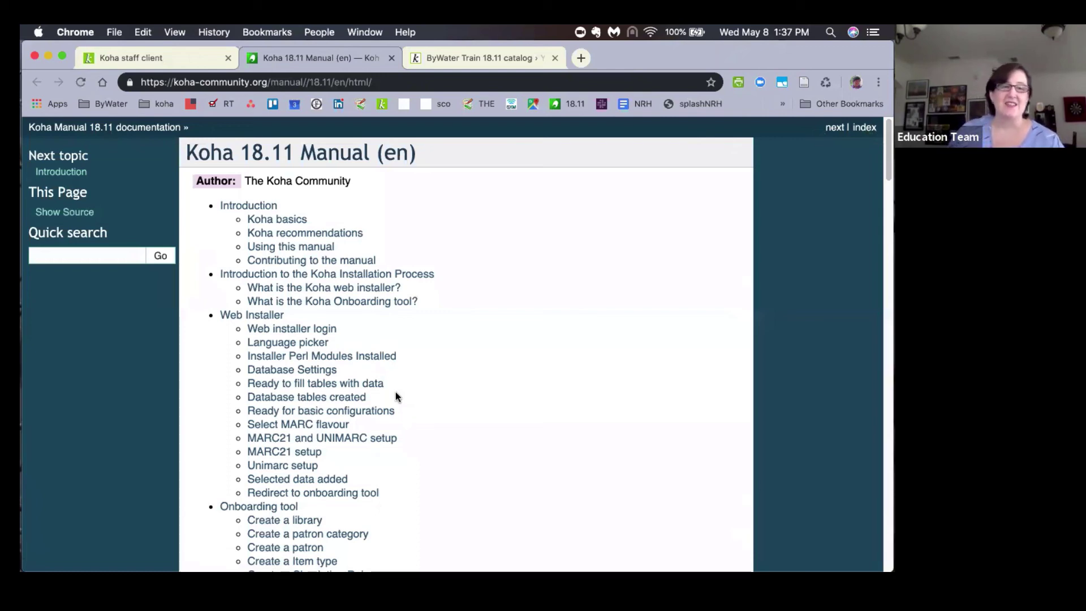
click(391, 58)
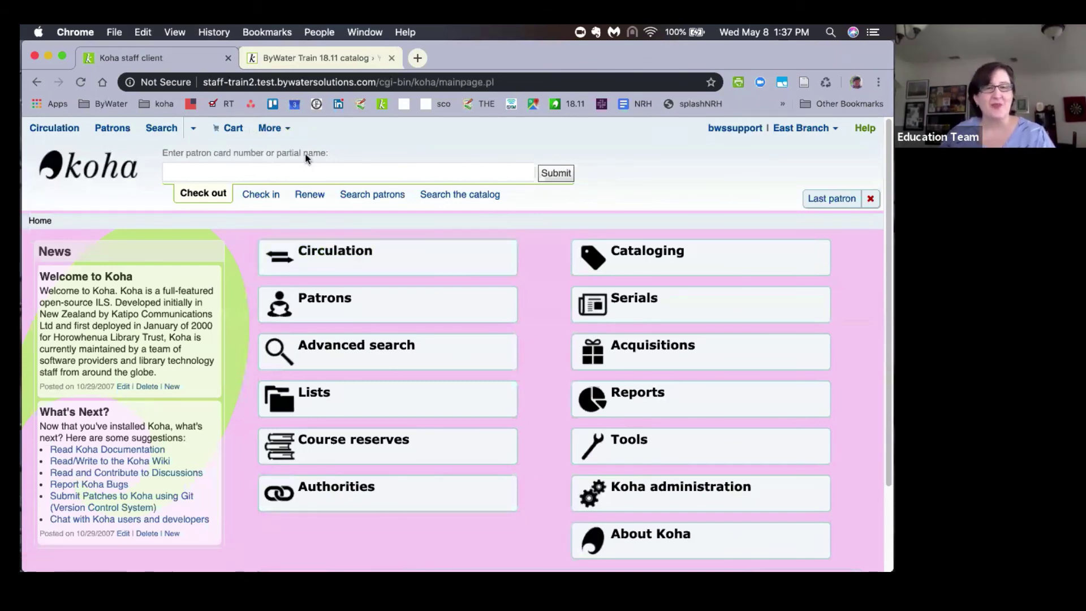
- Search the catalog for 'penguins' and add all 20 first-page results to the cart
click(439, 196)
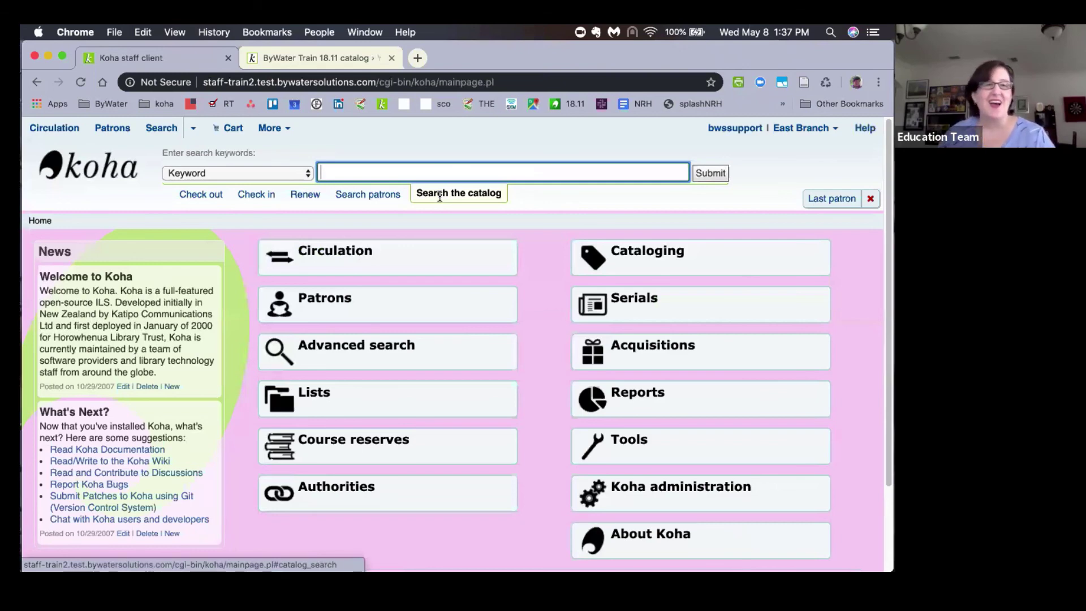
text(pen)
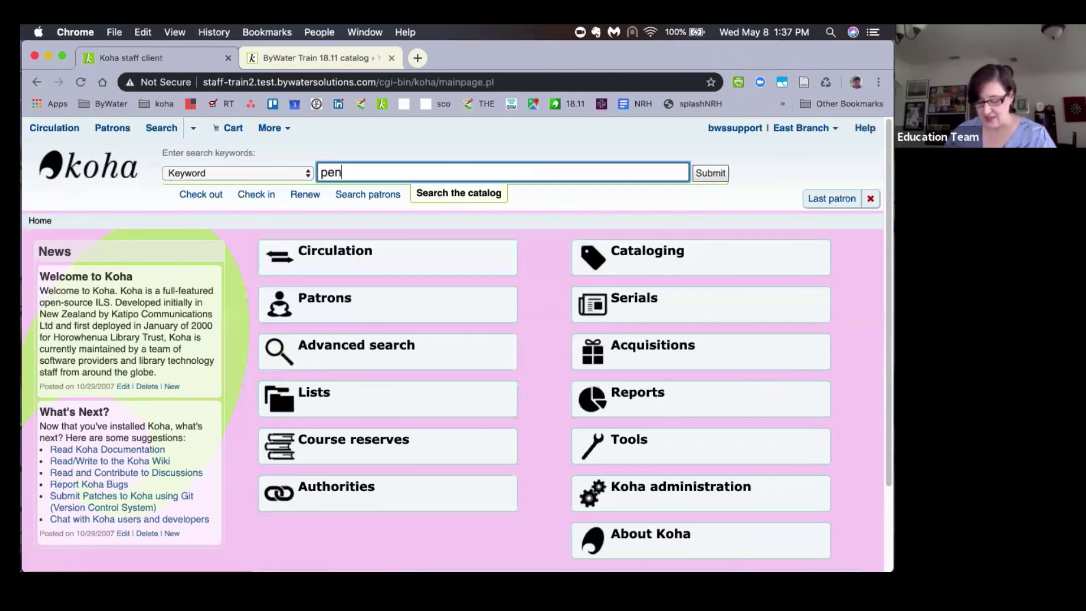
text(guins)
key(Return)
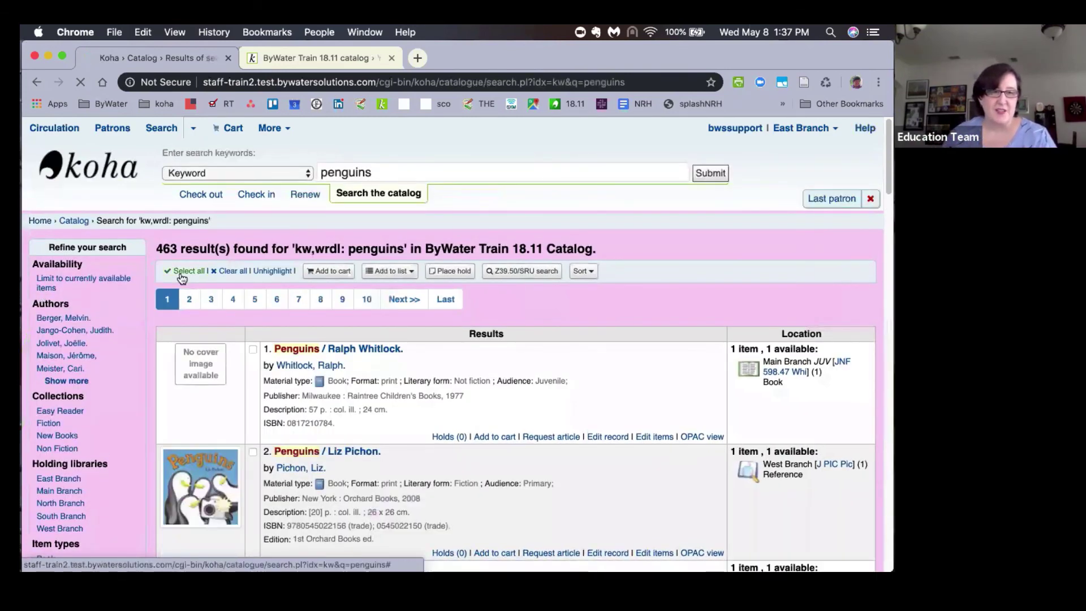
click(181, 272)
click(317, 273)
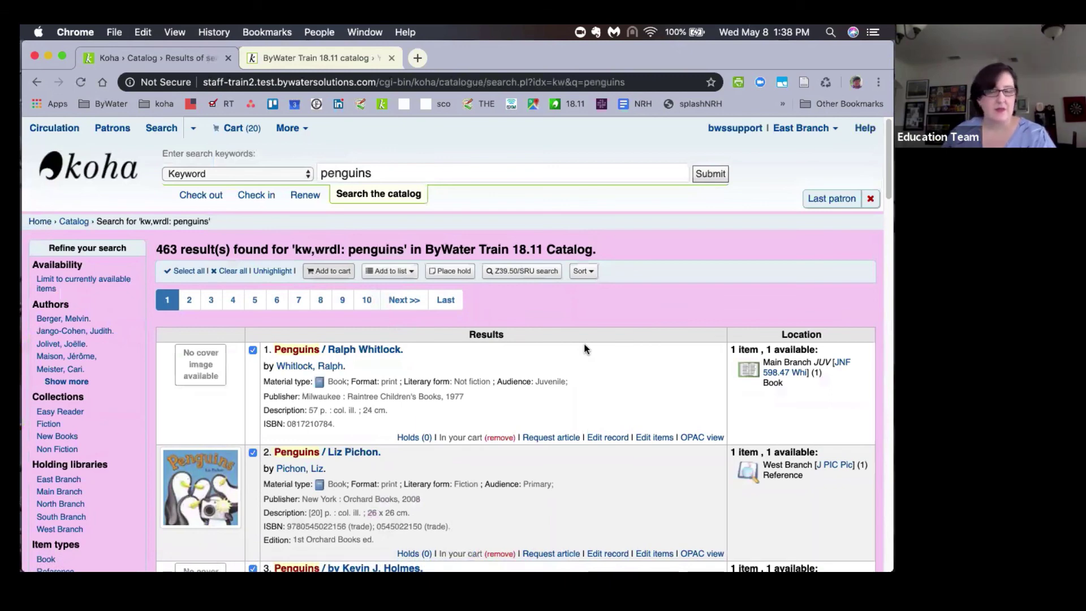
- Enlarge the cart, sort it by title, item type and call number, then close it
click(239, 132)
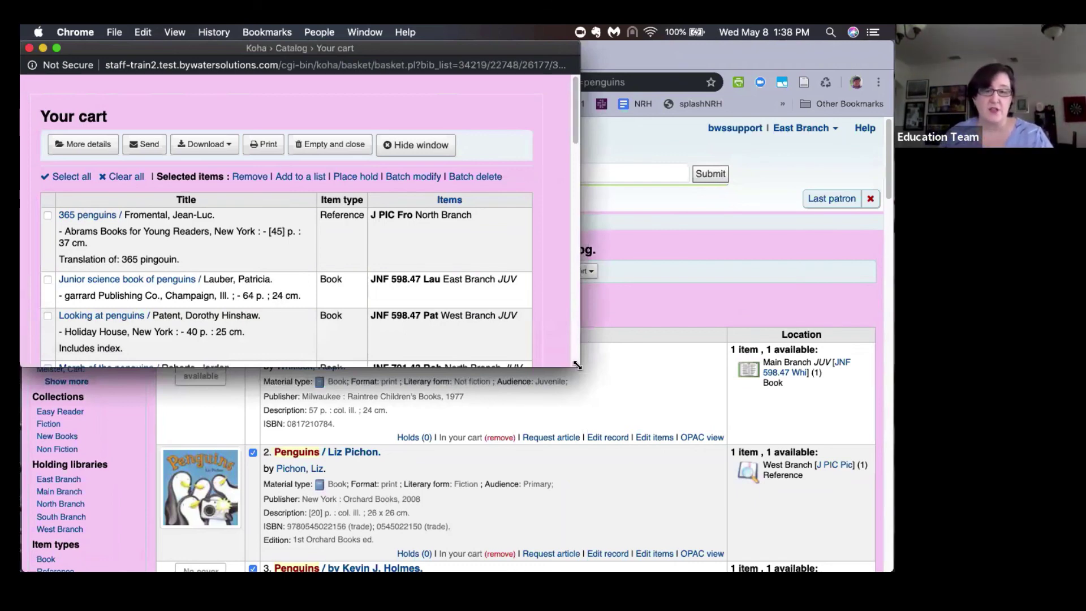
drag(576, 365, 636, 531)
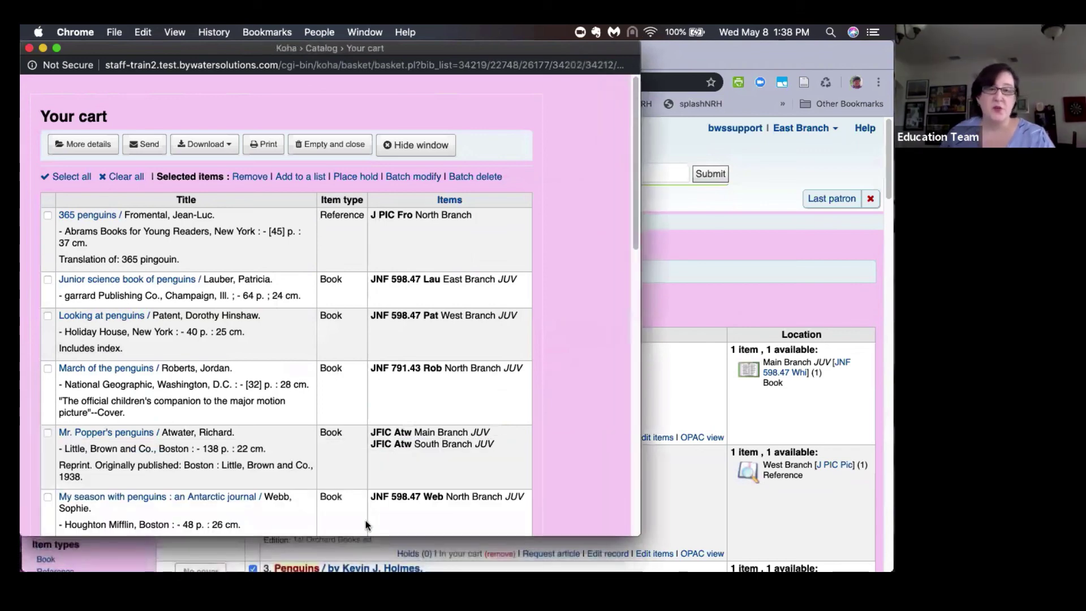
click(188, 201)
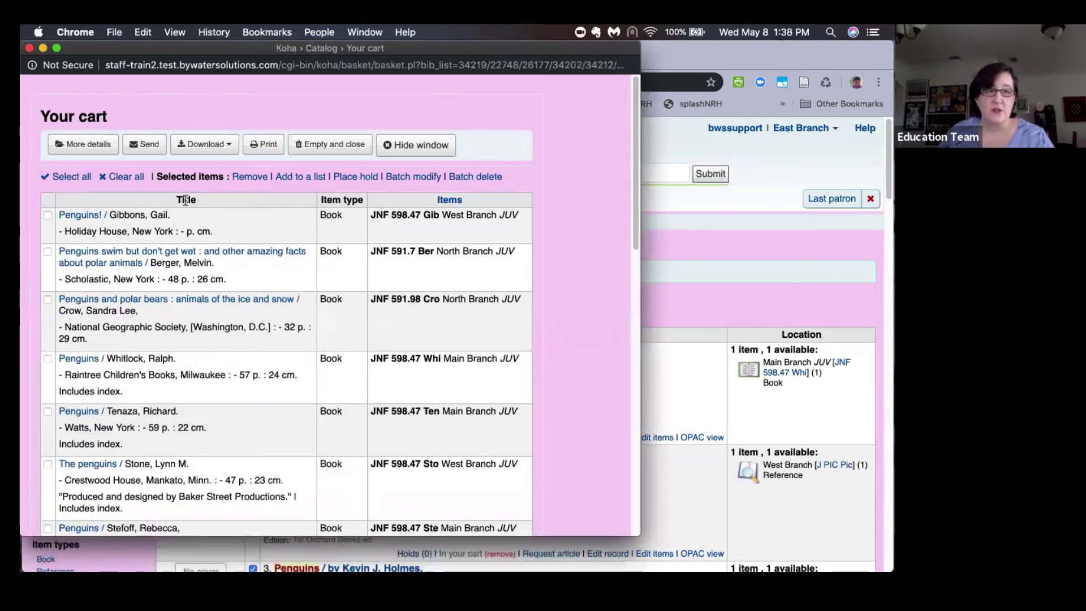
click(185, 201)
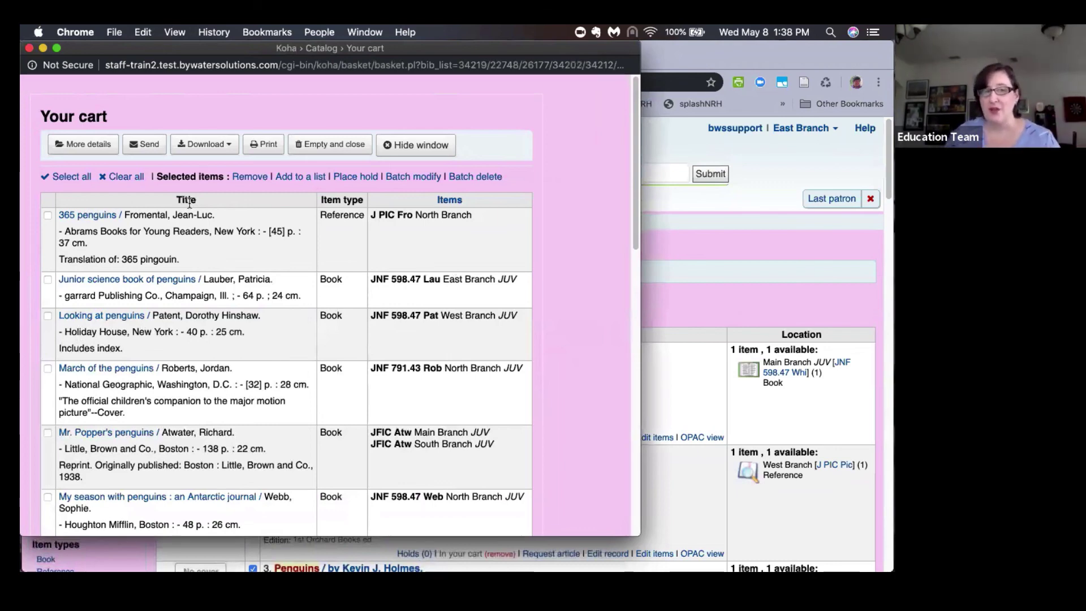
click(188, 199)
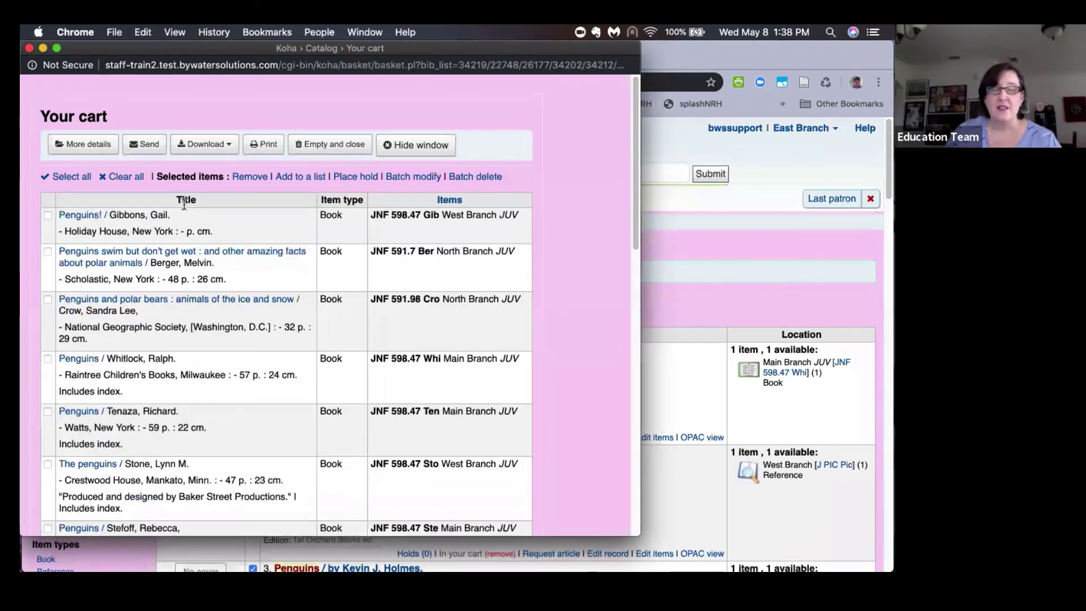
click(186, 199)
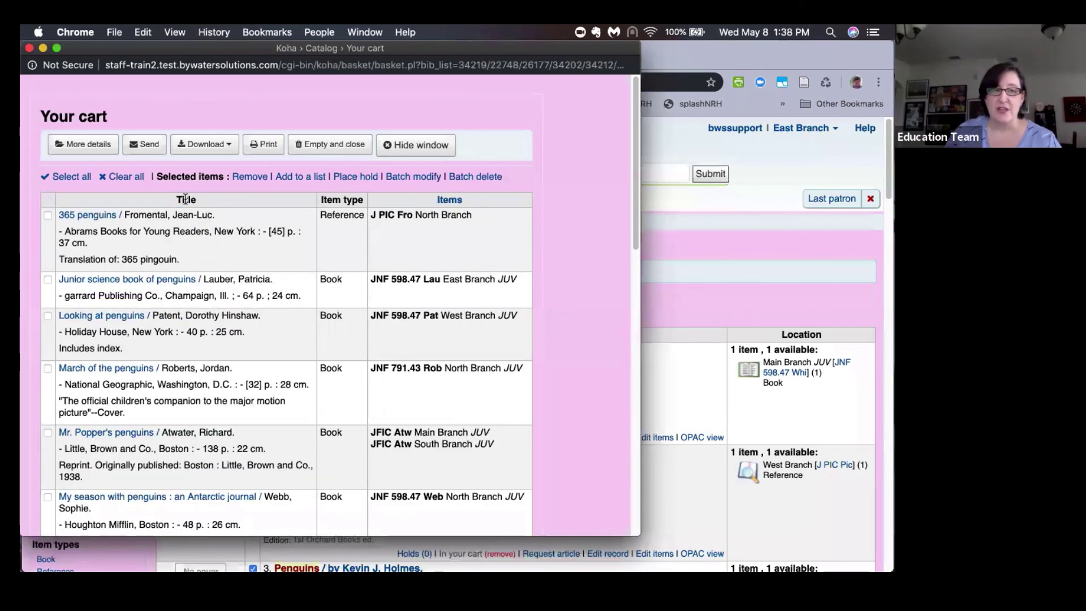
click(342, 201)
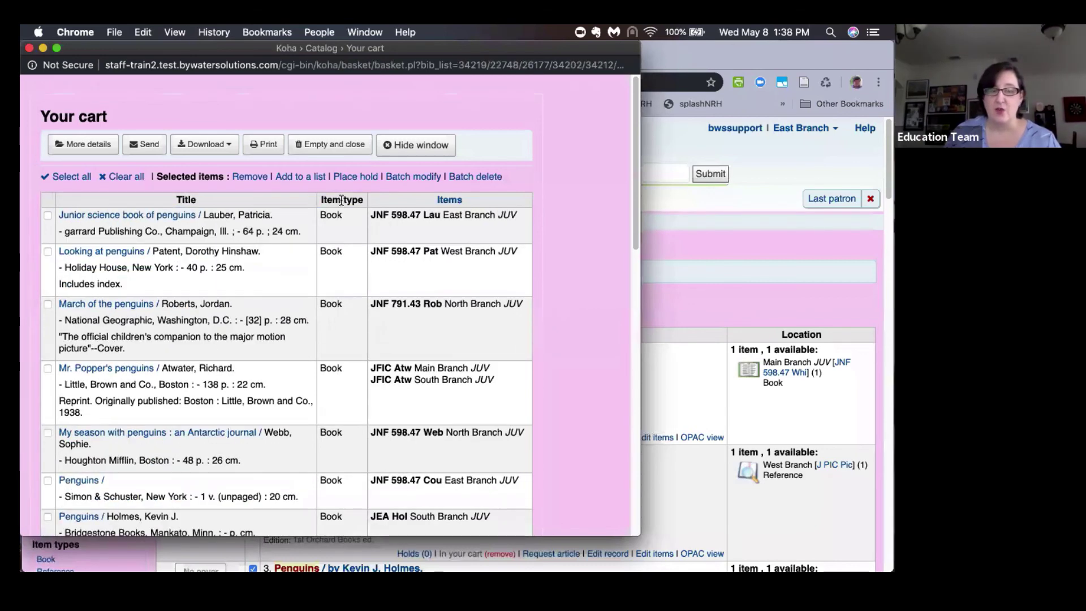
click(447, 207)
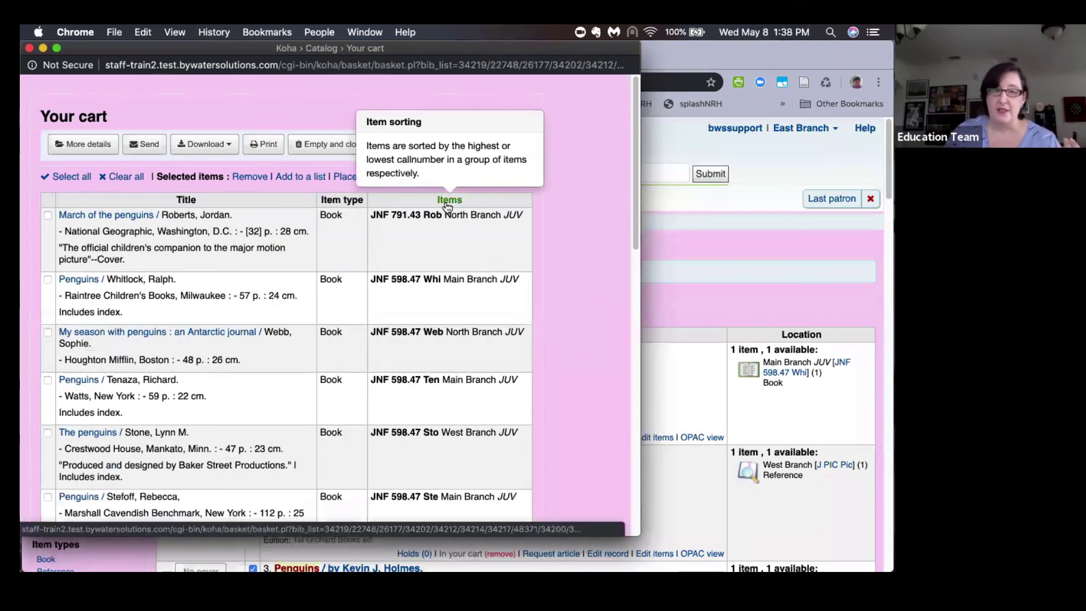
click(447, 206)
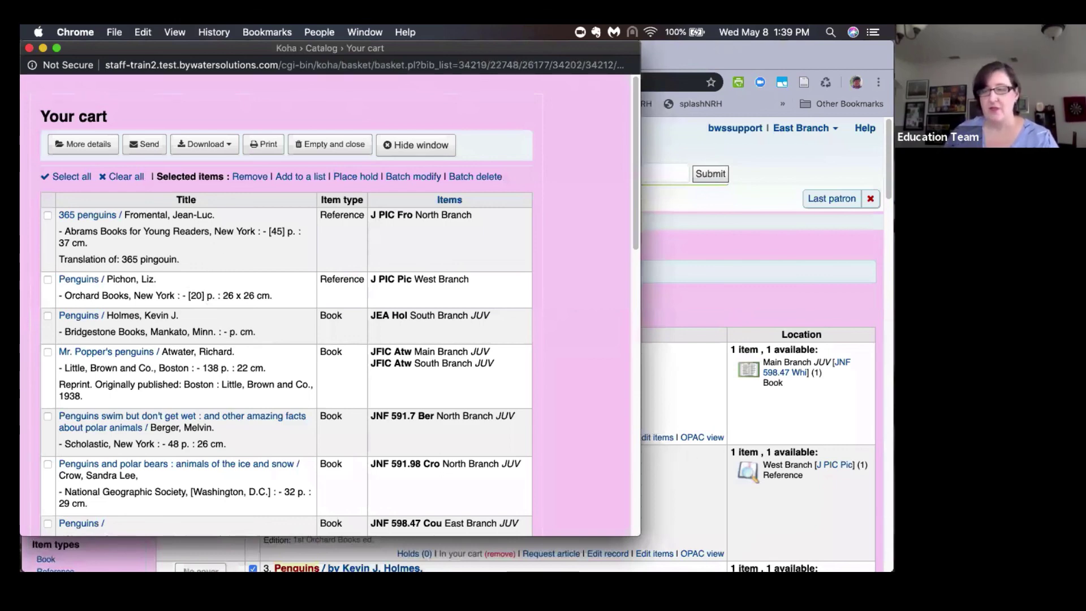
click(30, 49)
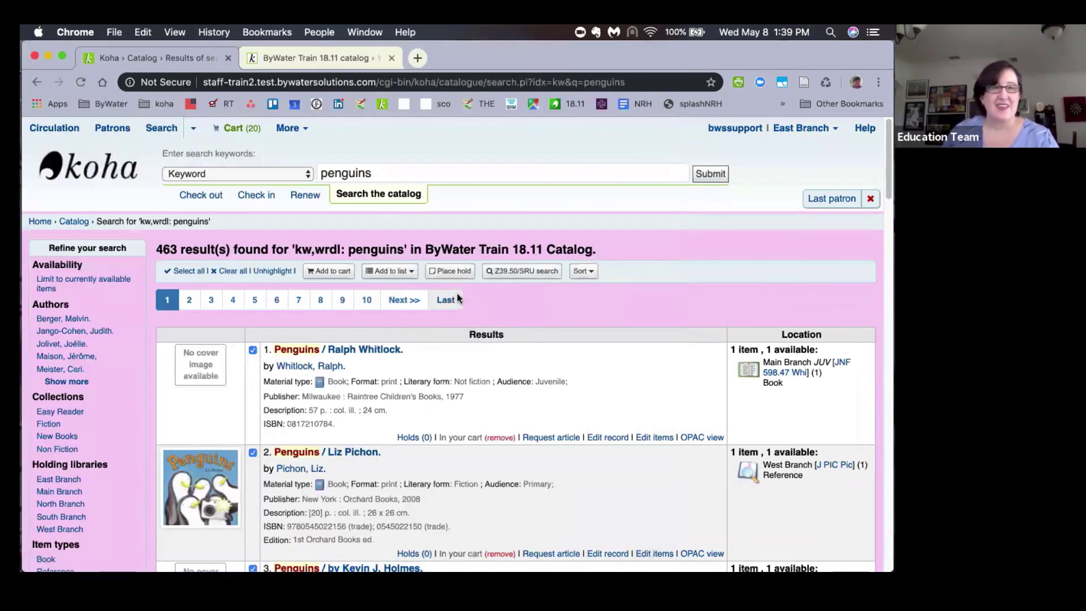
- Replace 'penguins' with a keyword catalog search for 'jazz ken burns'
drag(375, 173, 297, 172)
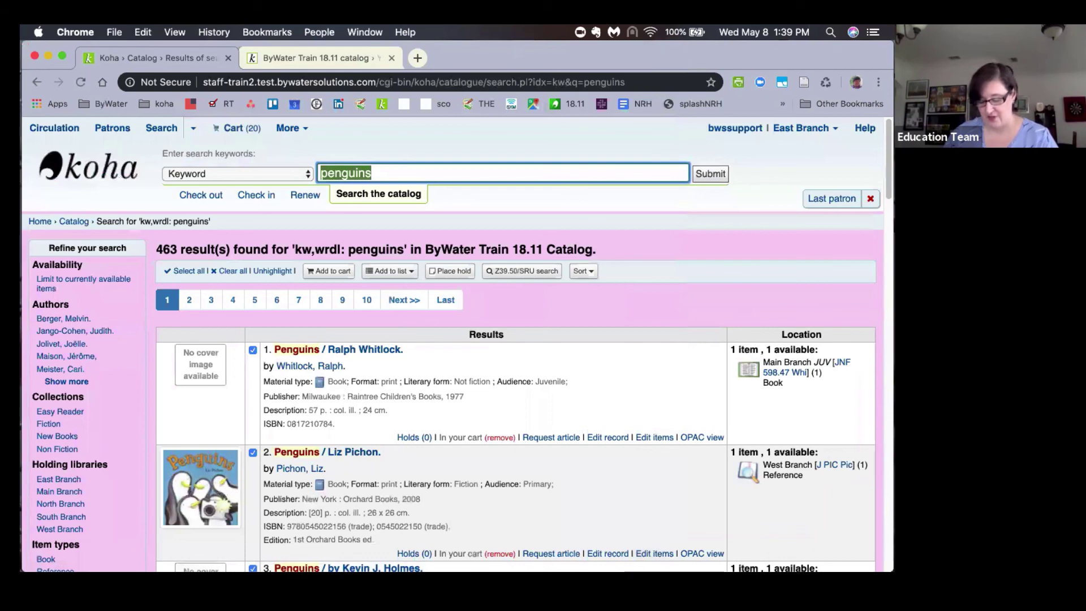
text(jazz ken burns)
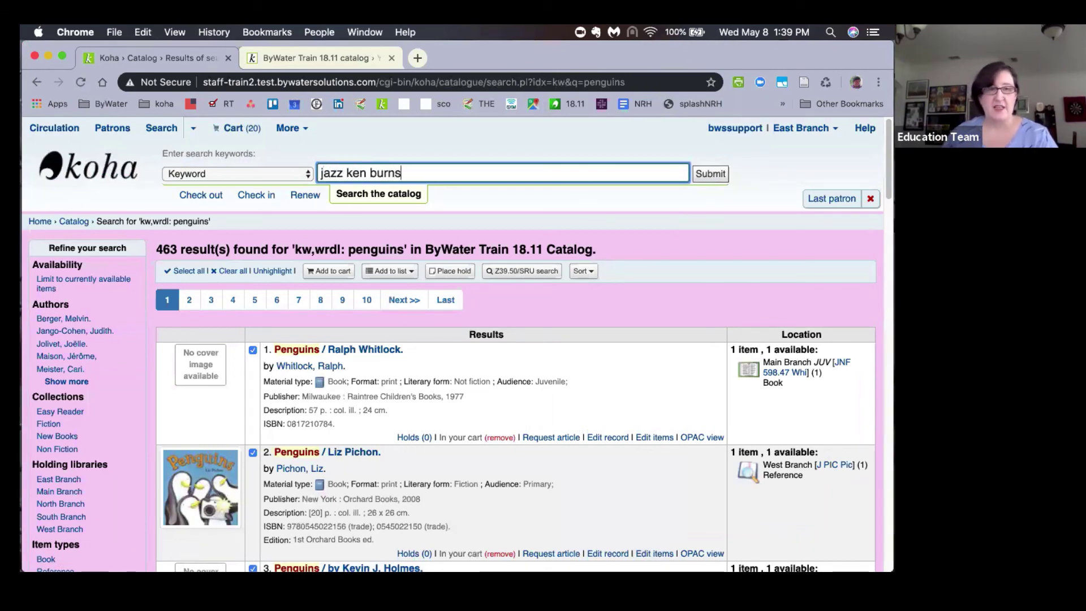
key(Return)
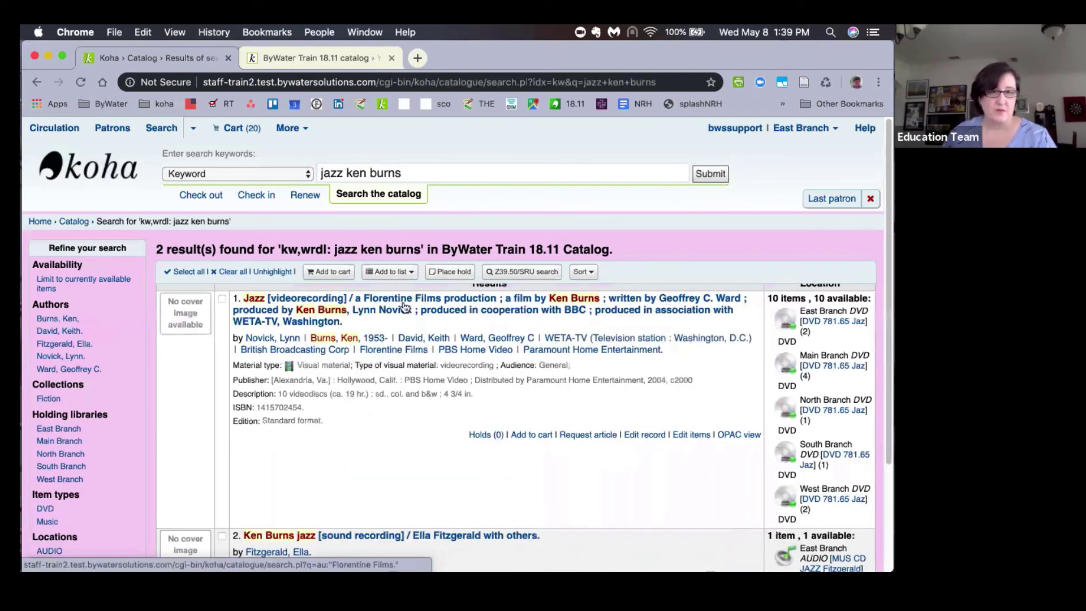
- Open the Jazz [videorecording] record and scroll down to its Holdings (10) DVD copies
click(404, 302)
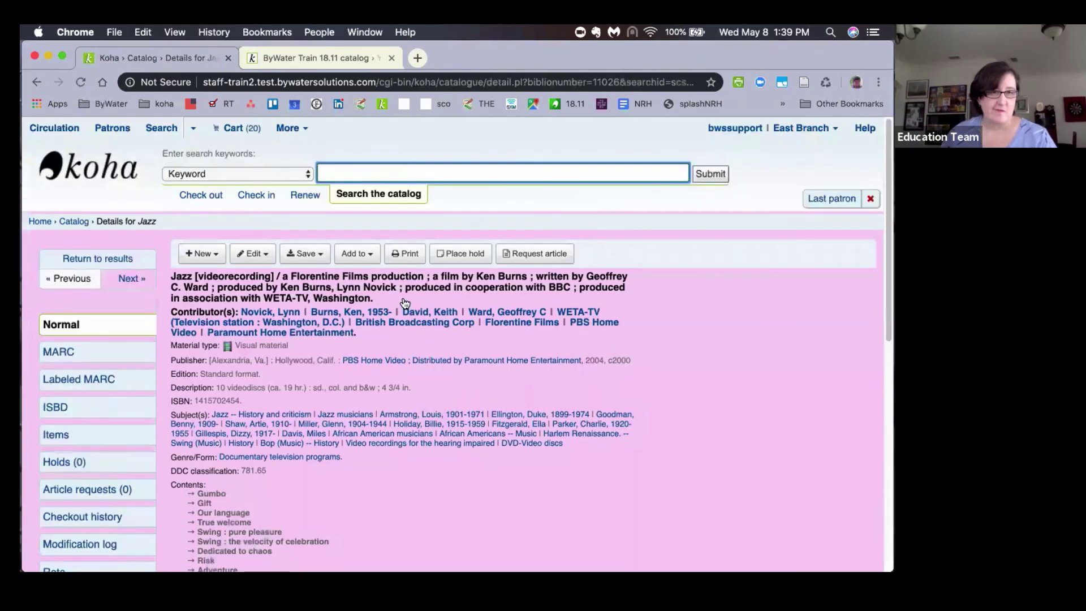
scroll(404, 303, down, 8)
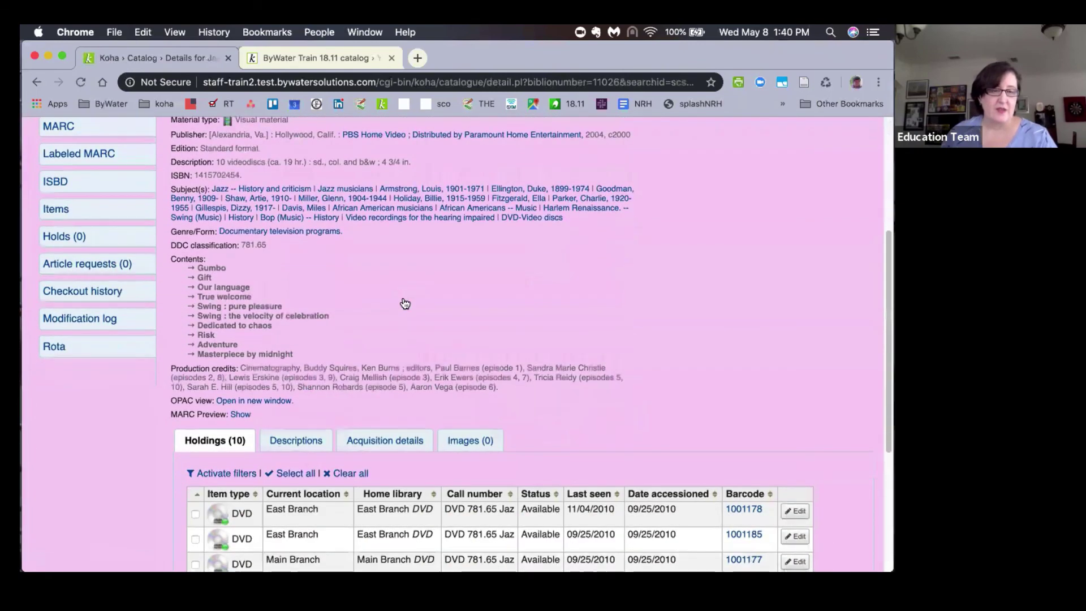
scroll(404, 303, down, 3)
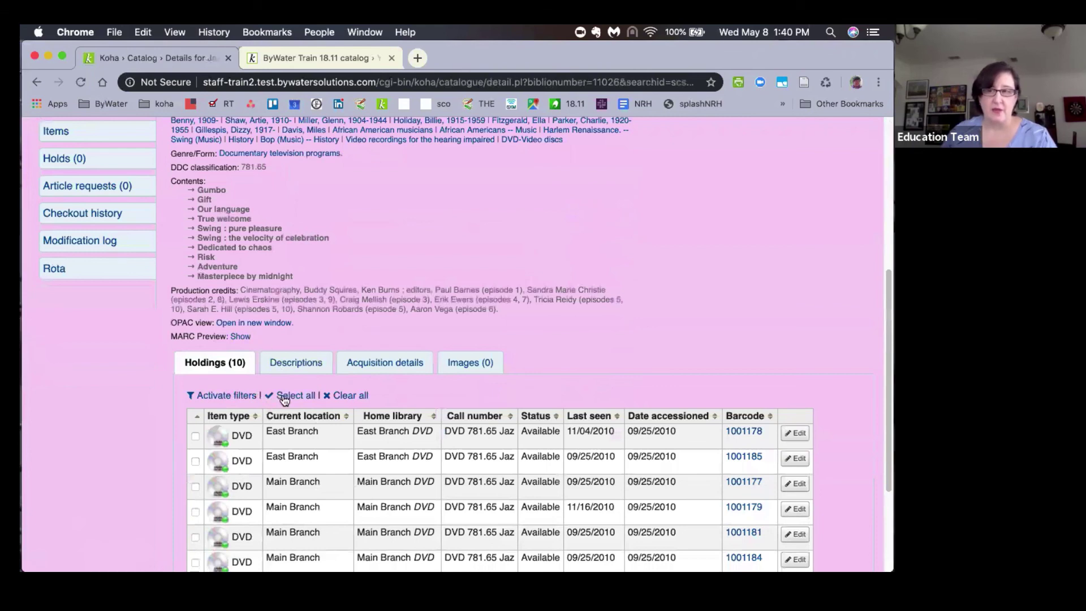
- Search the public catalog (OPAC) tab for 'jazz ken burns'
click(304, 55)
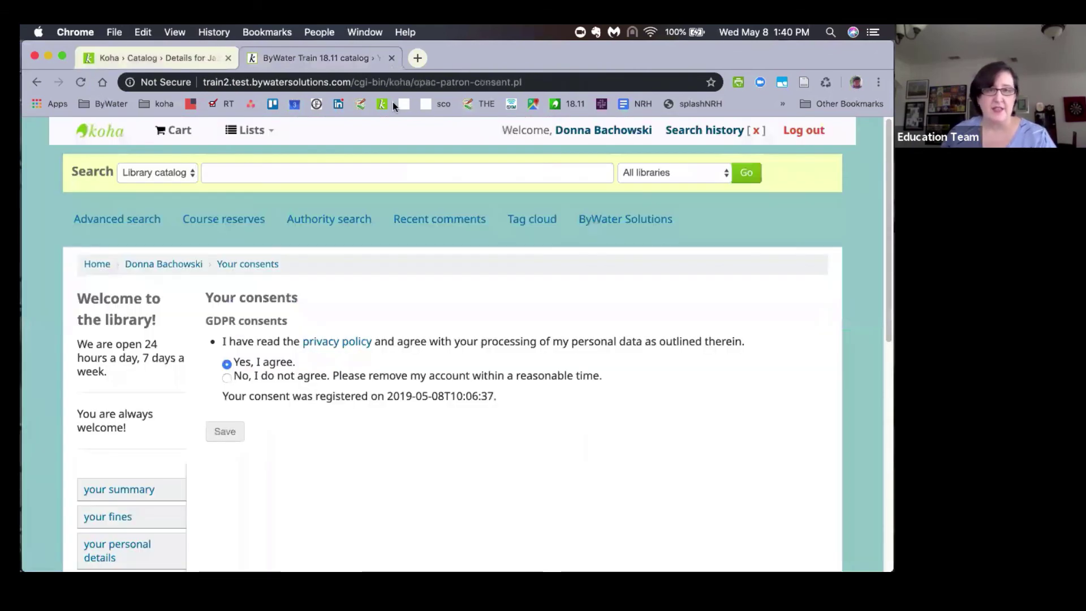
click(276, 172)
text(jazz )
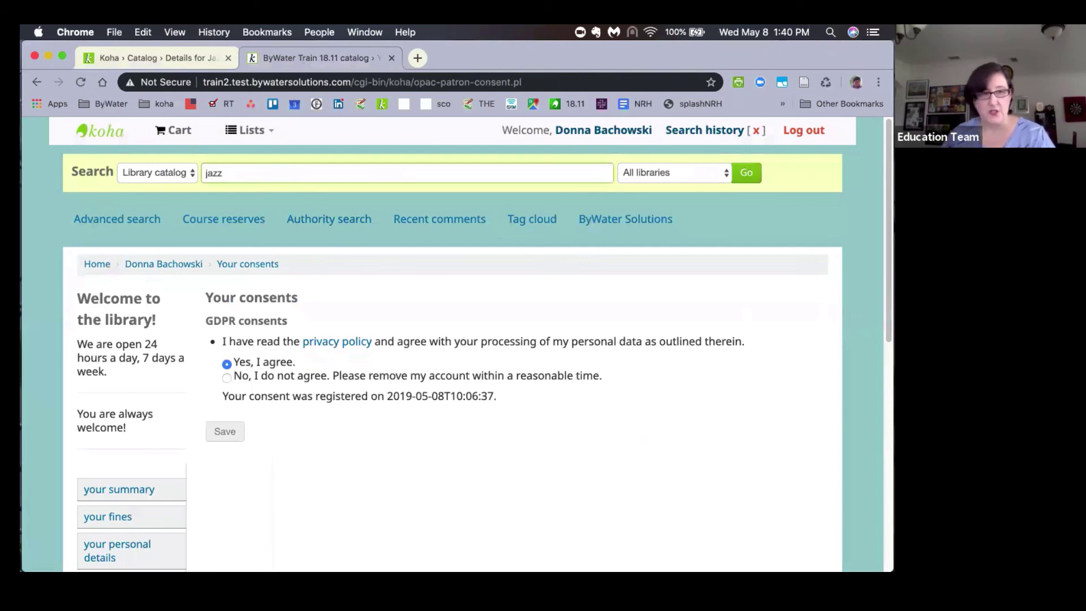
text(ken burns)
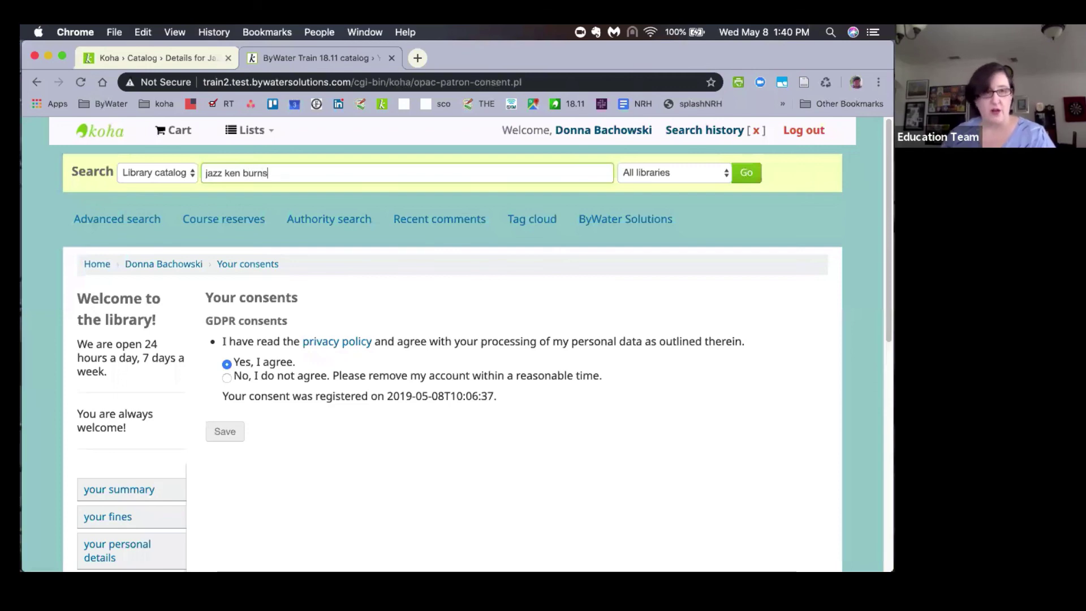
key(Return)
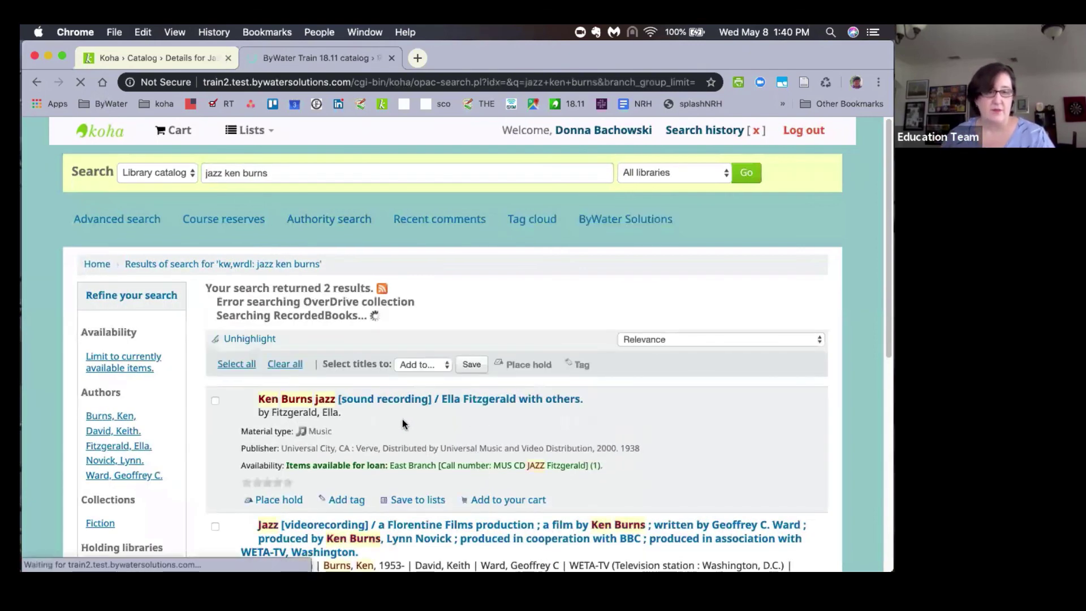
- Review the OPAC Jazz record's holdings, then go back to the staff client record
scroll(383, 477, down, 1)
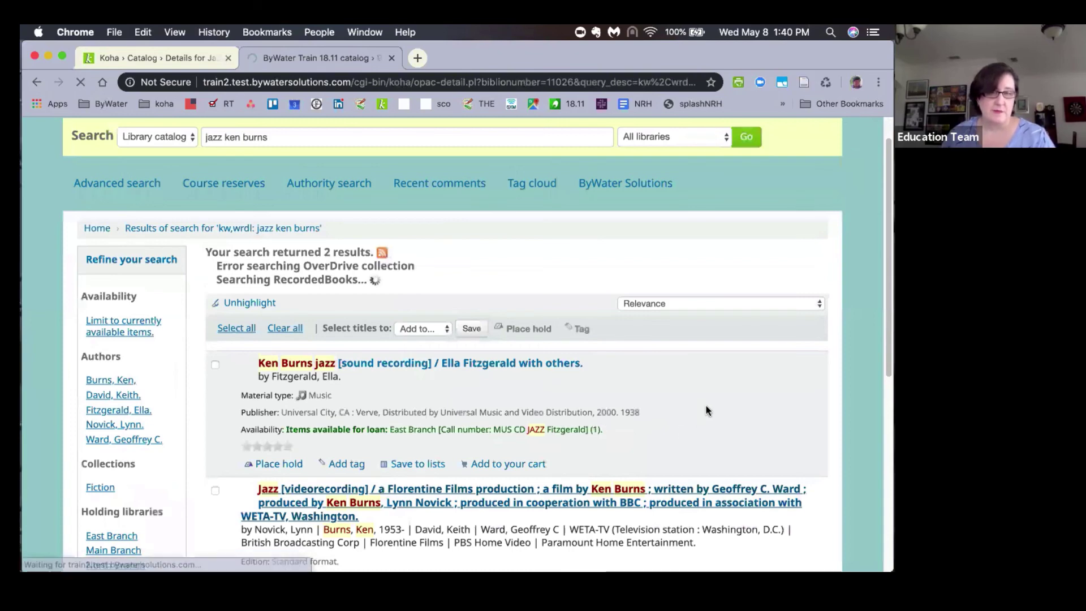
scroll(706, 409, down, 15)
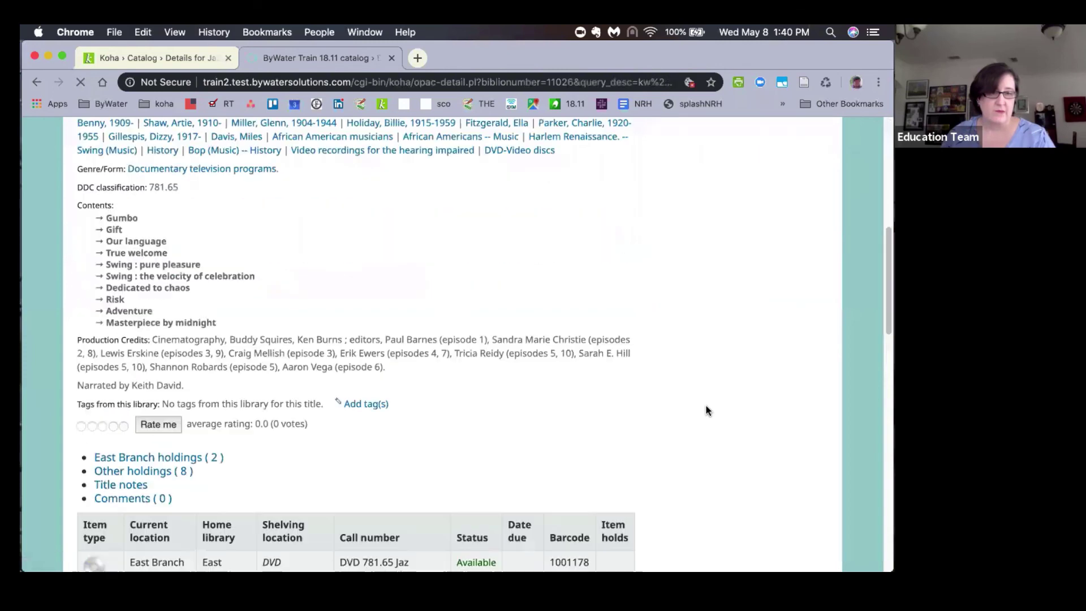
scroll(706, 409, down, 5)
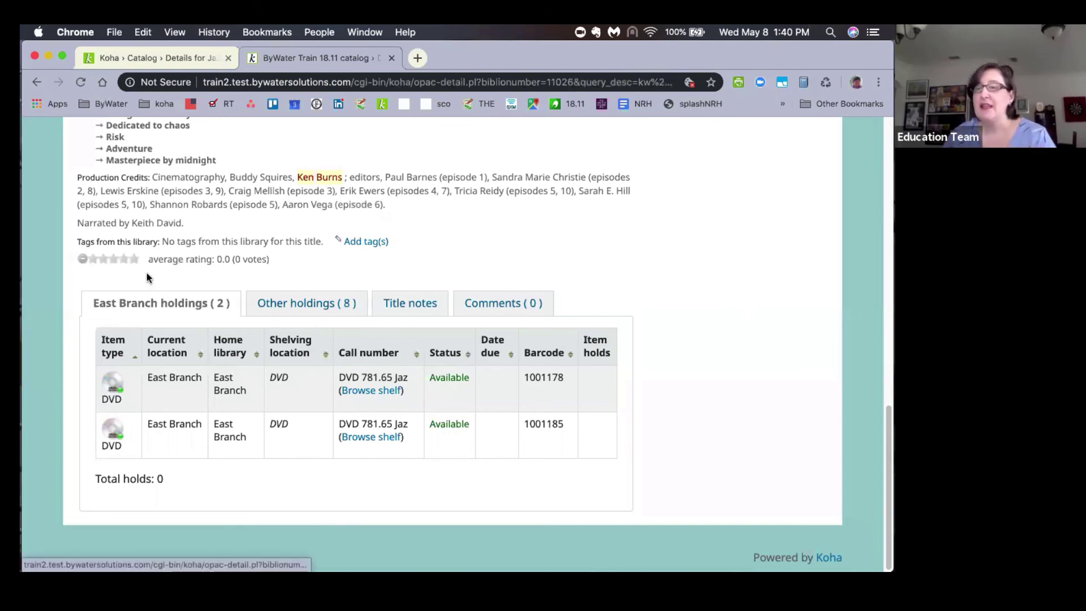
click(127, 54)
scroll(260, 332, up, 10)
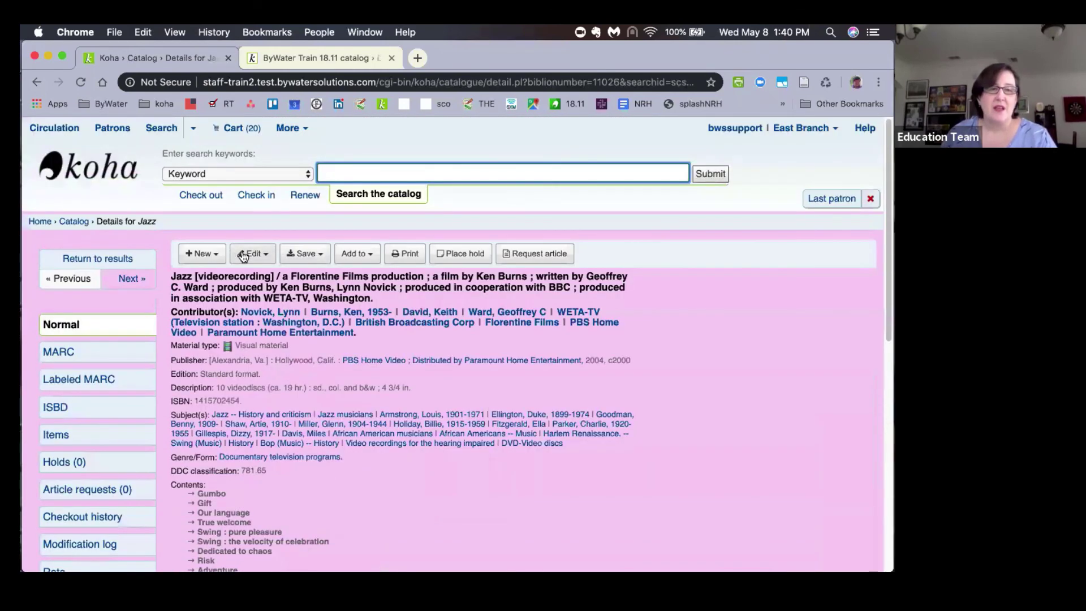
- Start a Z39.50/SRU record replacement from Edit, cancel it, and return to the home page
click(251, 253)
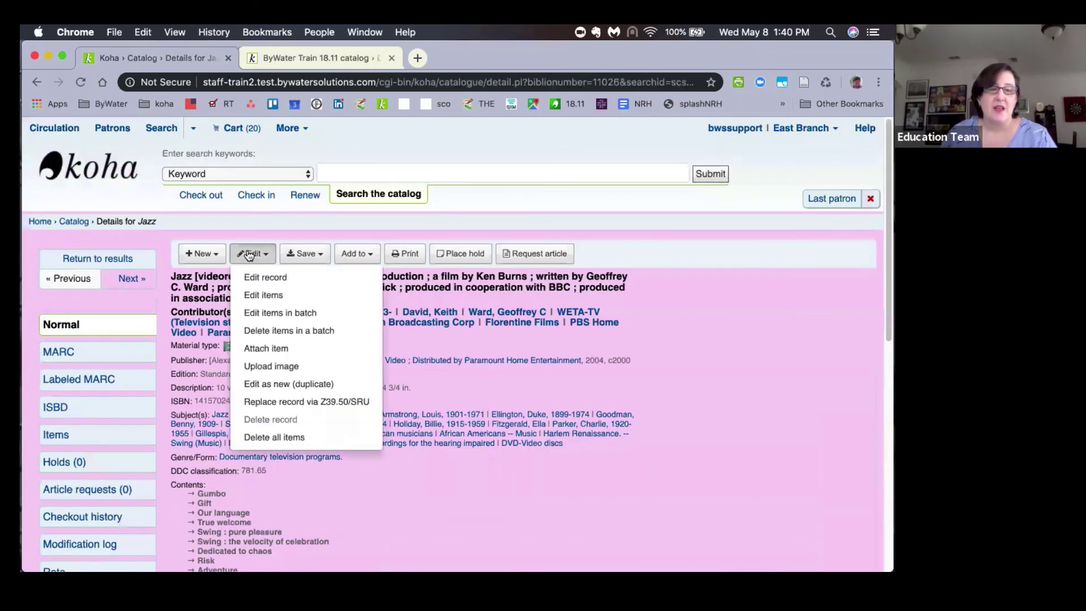
click(333, 401)
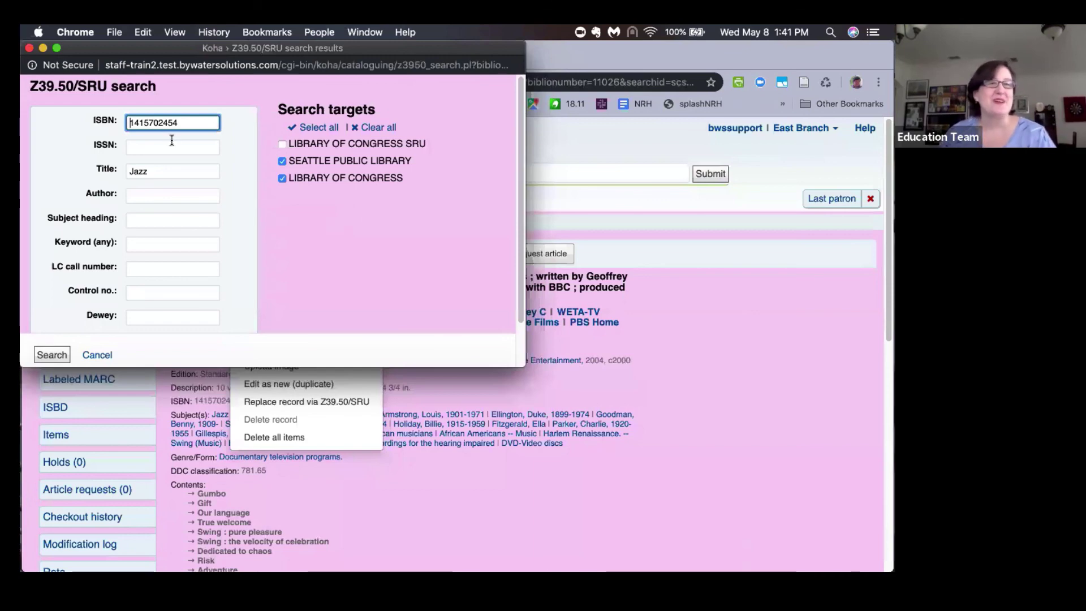
click(29, 48)
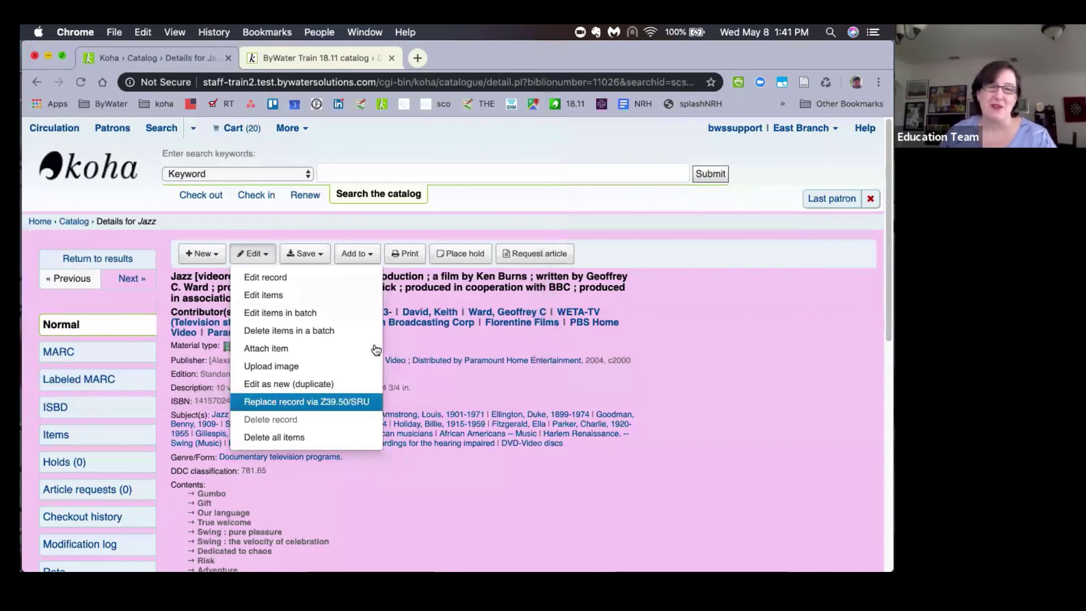
click(667, 342)
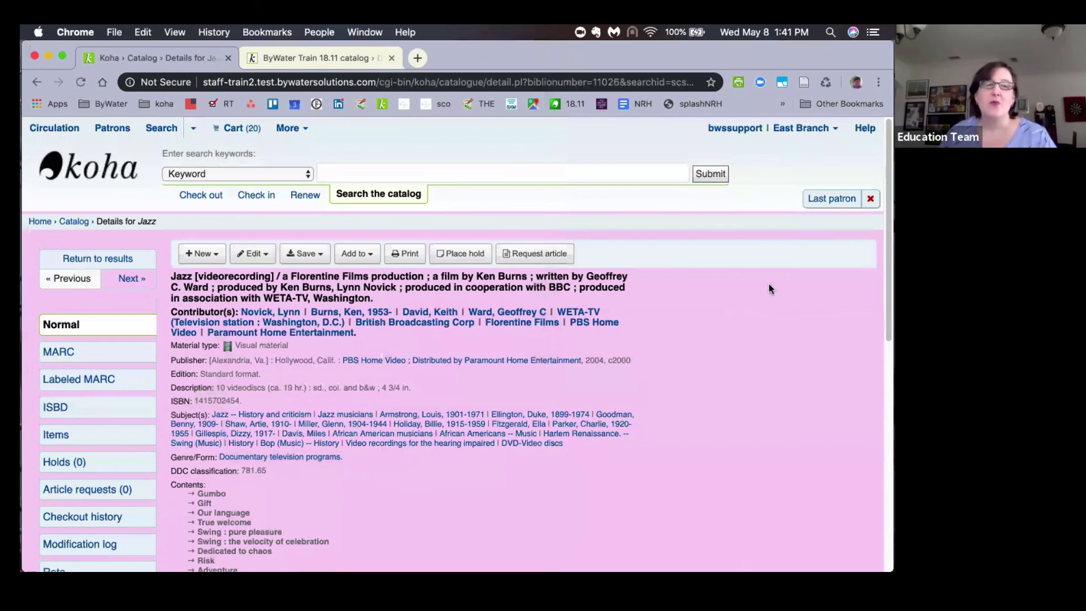
click(73, 164)
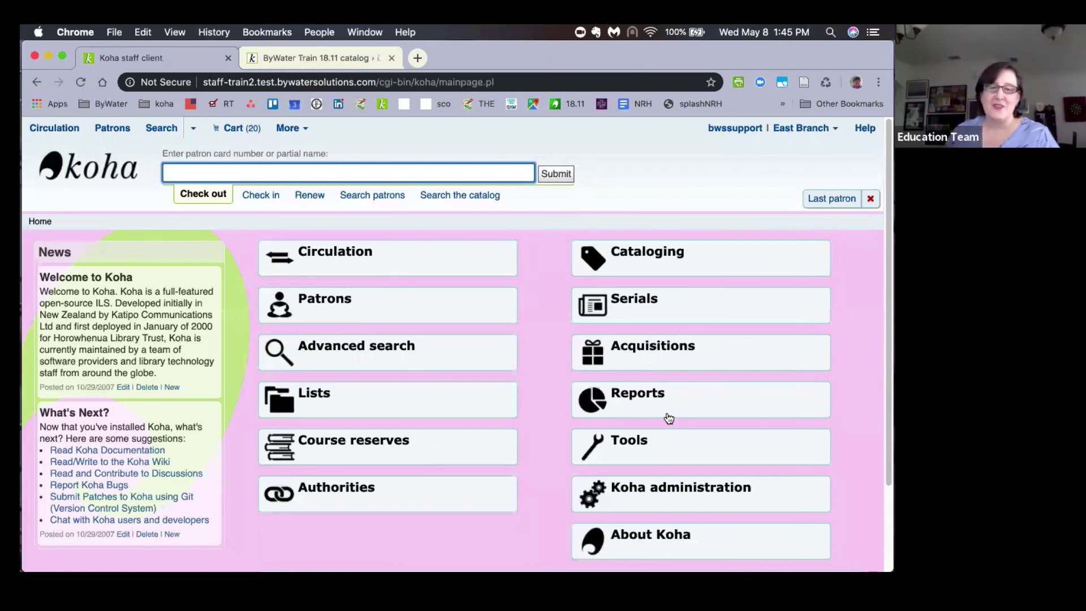
- From Reports, open the Koha database schema site for version 18.11.x
click(622, 408)
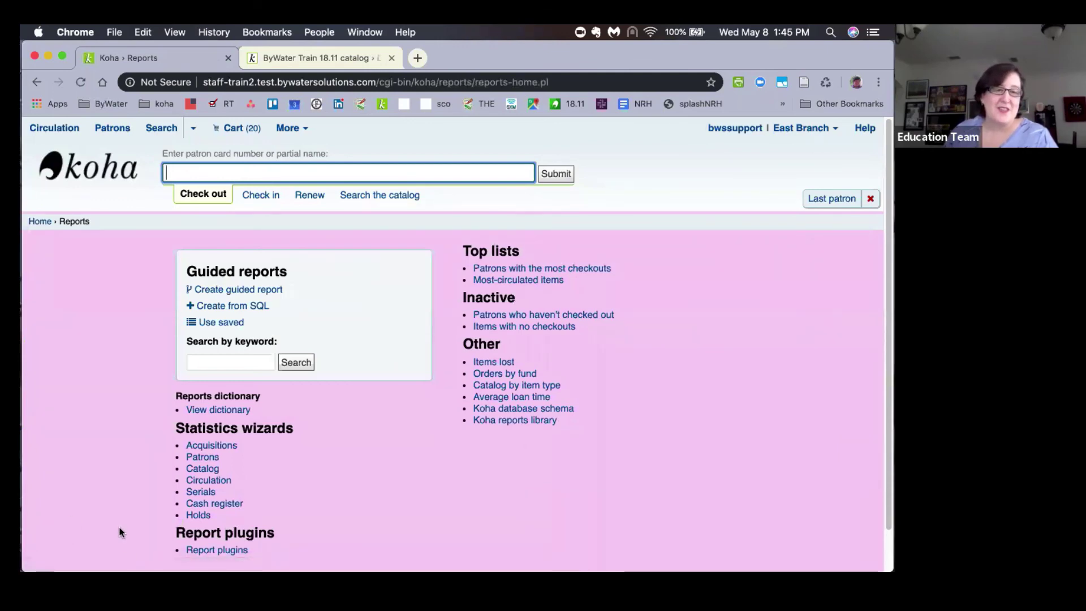
click(553, 408)
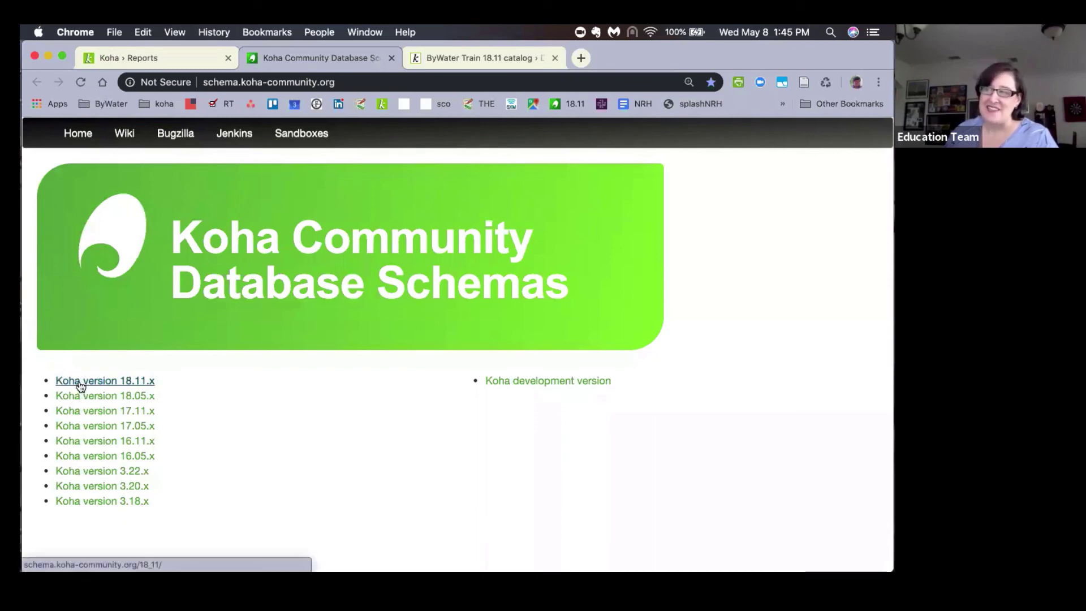
click(80, 385)
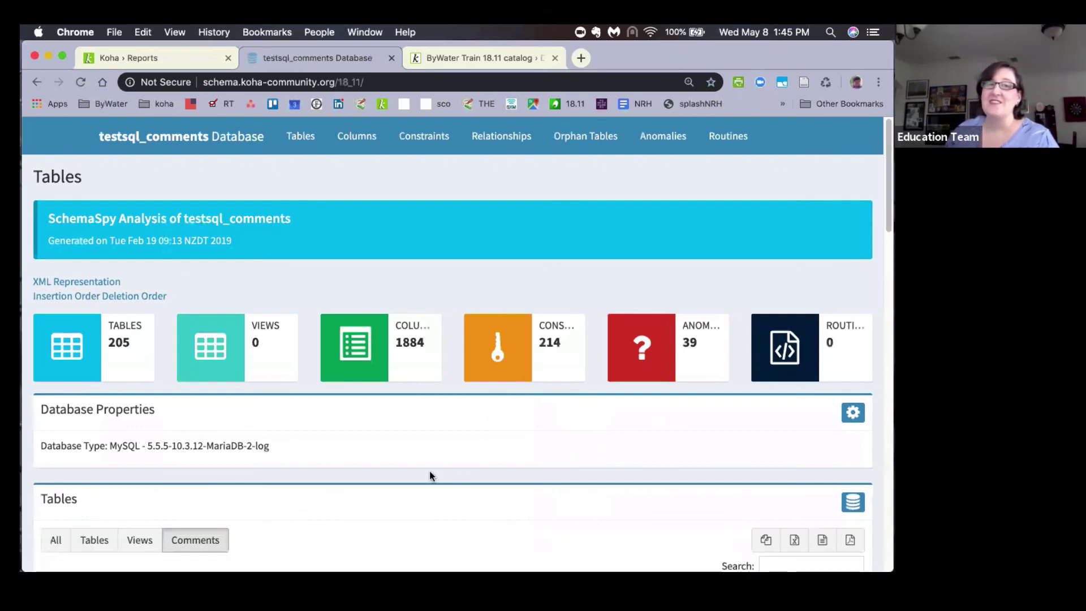
- Scroll through the 18.11 schema's list of 205 tables
scroll(442, 458, down, 3)
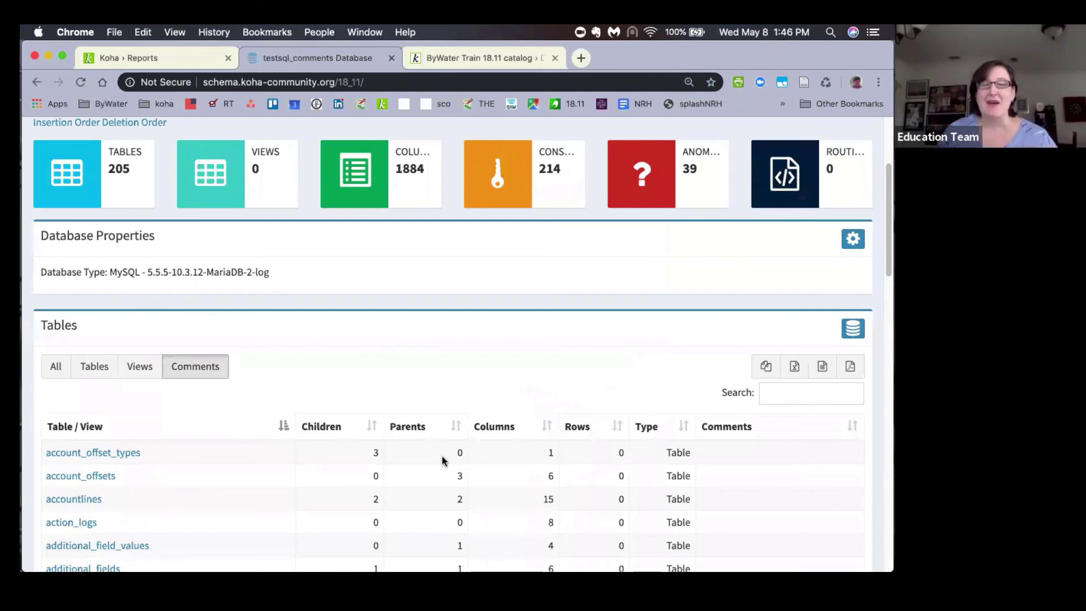
scroll(442, 456, down, 3)
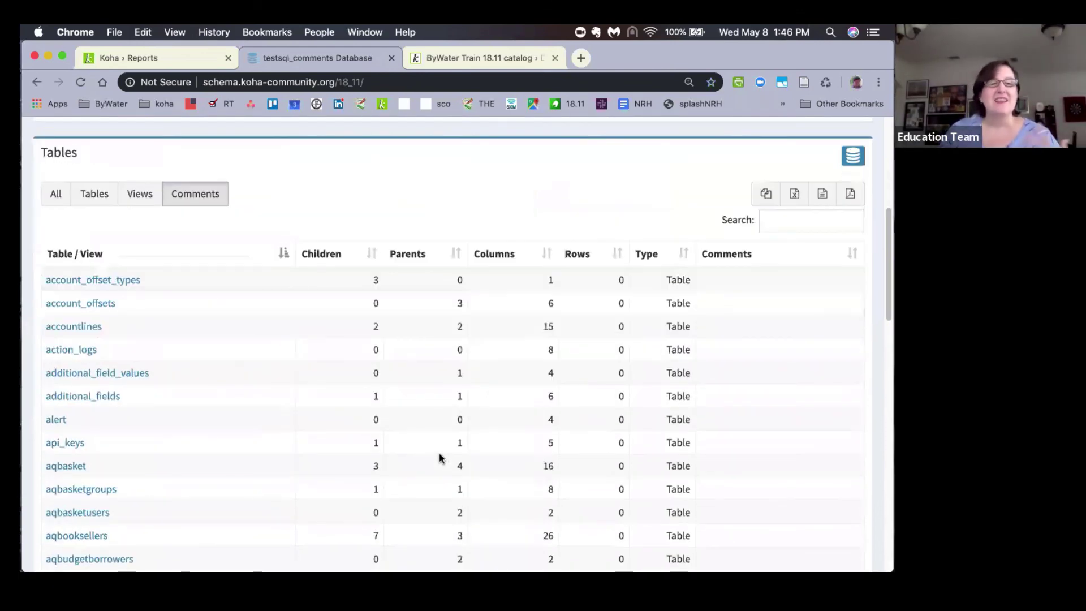
scroll(440, 457, down, 5)
scroll(440, 457, up, 5)
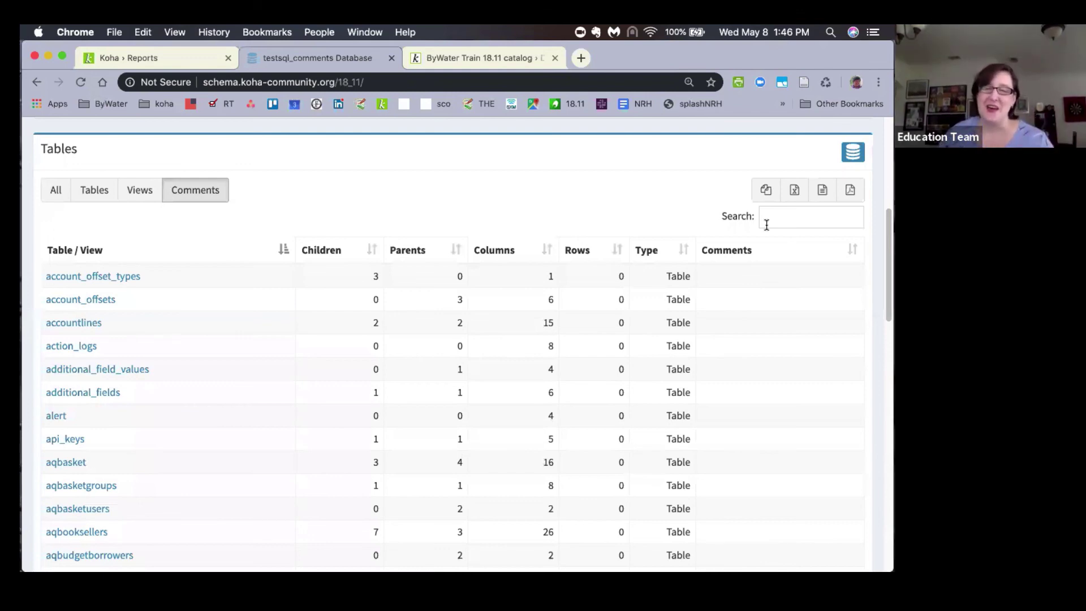
scroll(388, 303, down, 1)
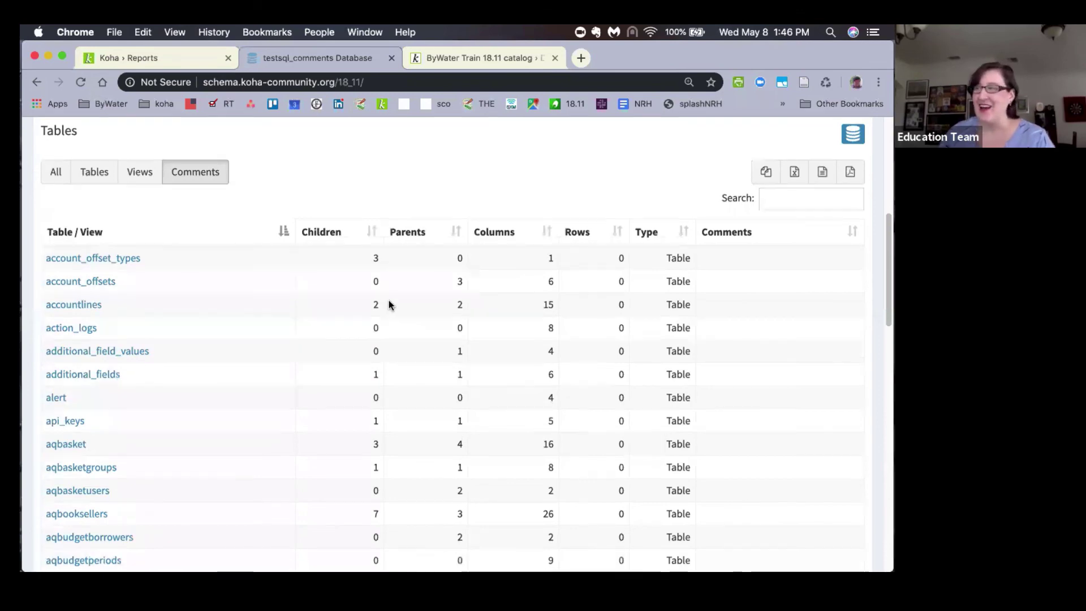
scroll(388, 302, down, 1)
scroll(390, 304, down, 5)
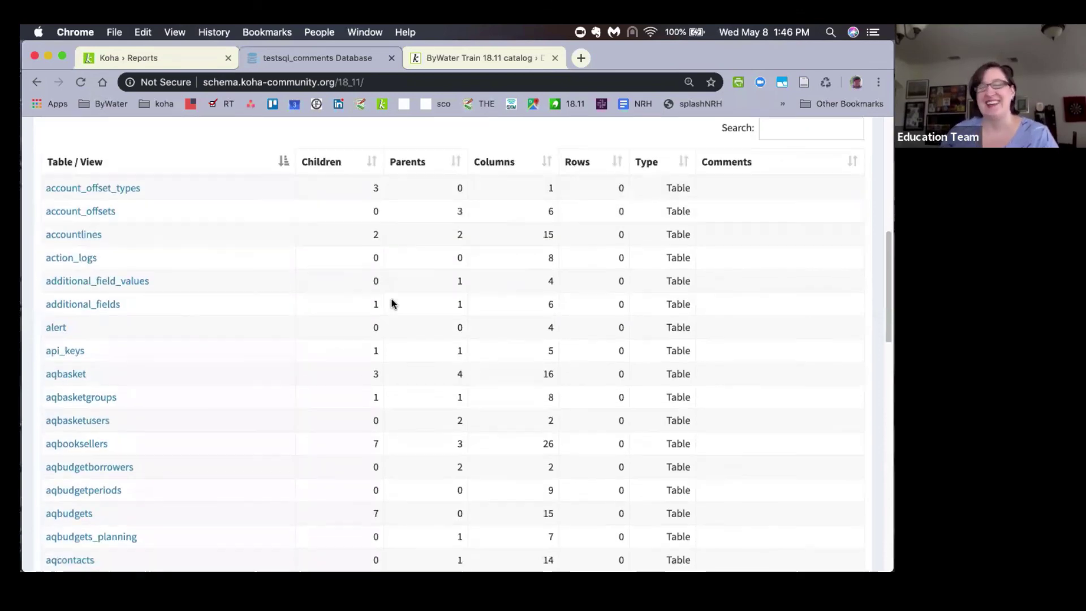
scroll(388, 306, down, 10)
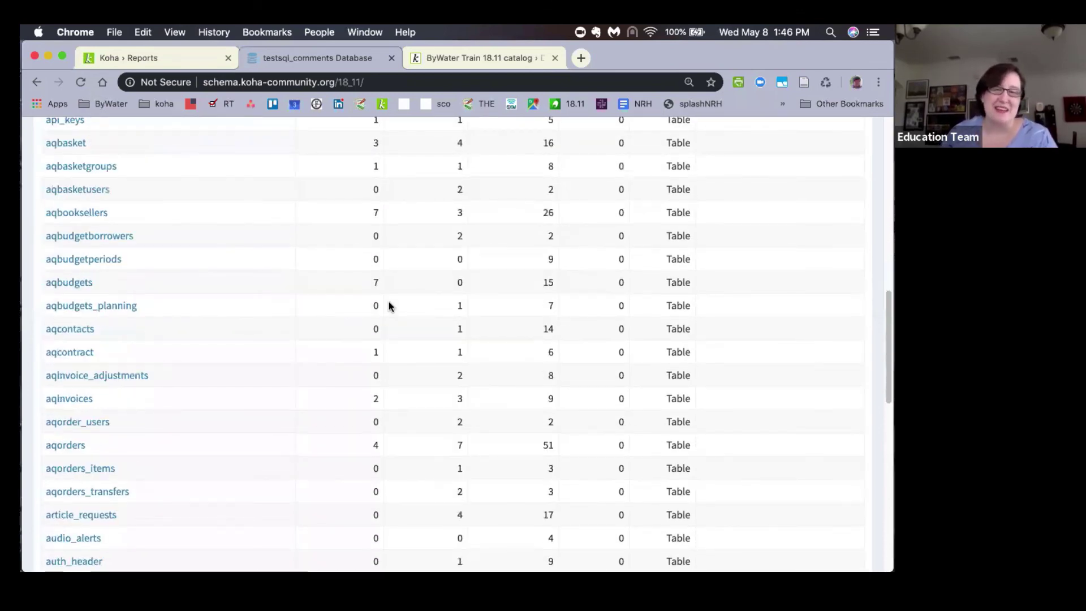
scroll(388, 304, down, 5)
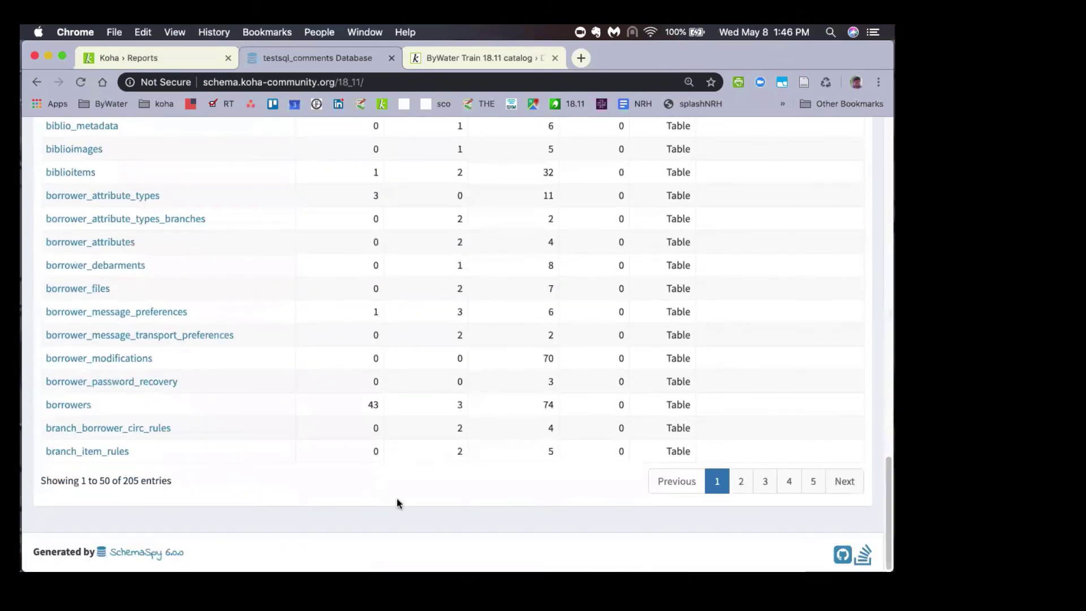
scroll(34, 434, up, 5)
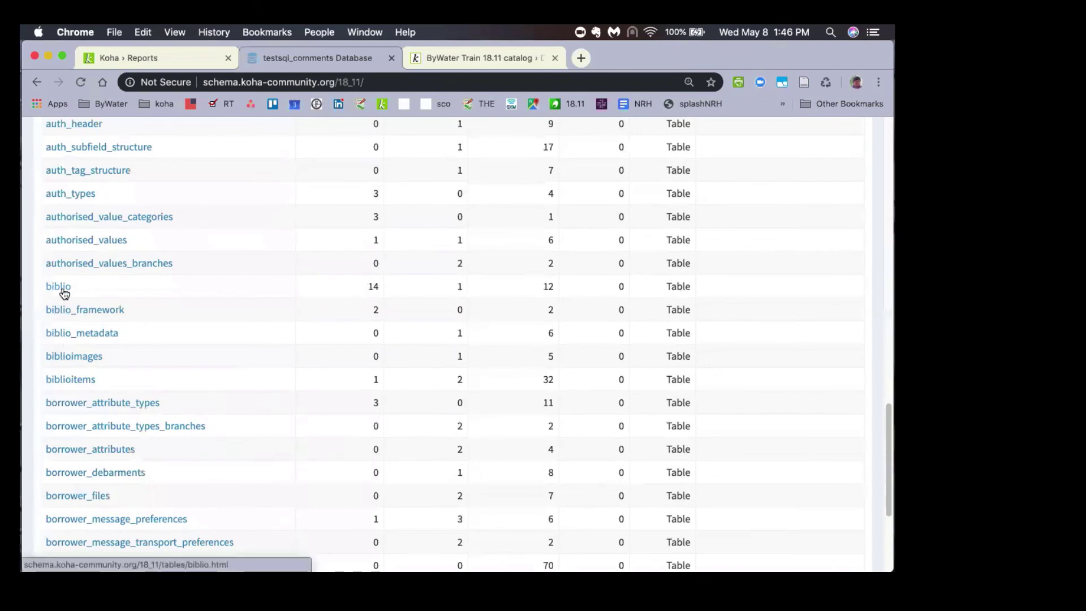
scroll(143, 349, up, 20)
scroll(728, 492, down, 1)
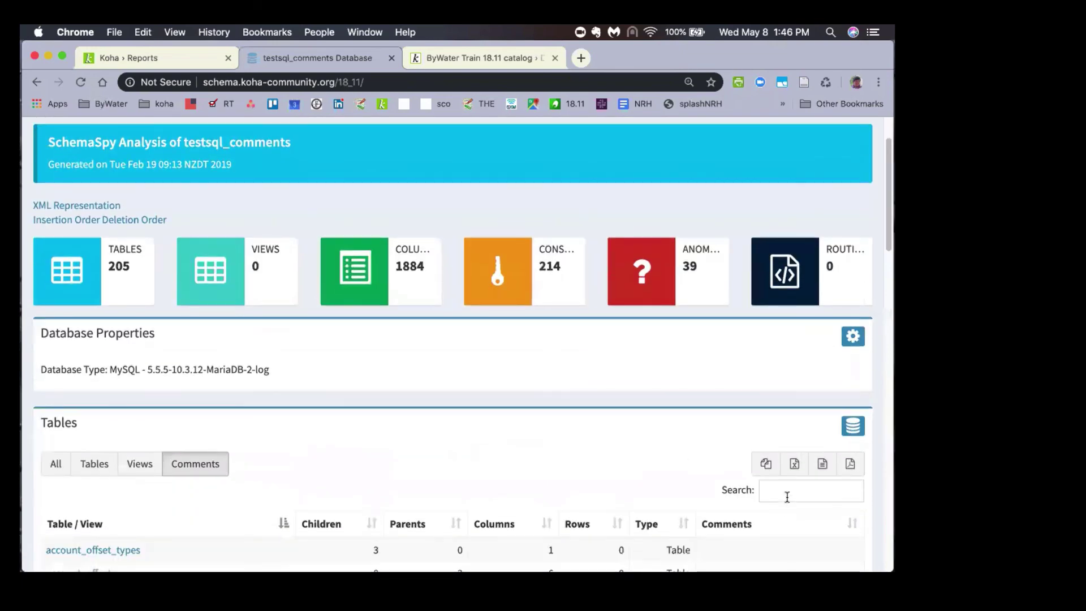
- Search the tables for 'patron consent' and open the patron_consent table page
click(783, 491)
text(patron co)
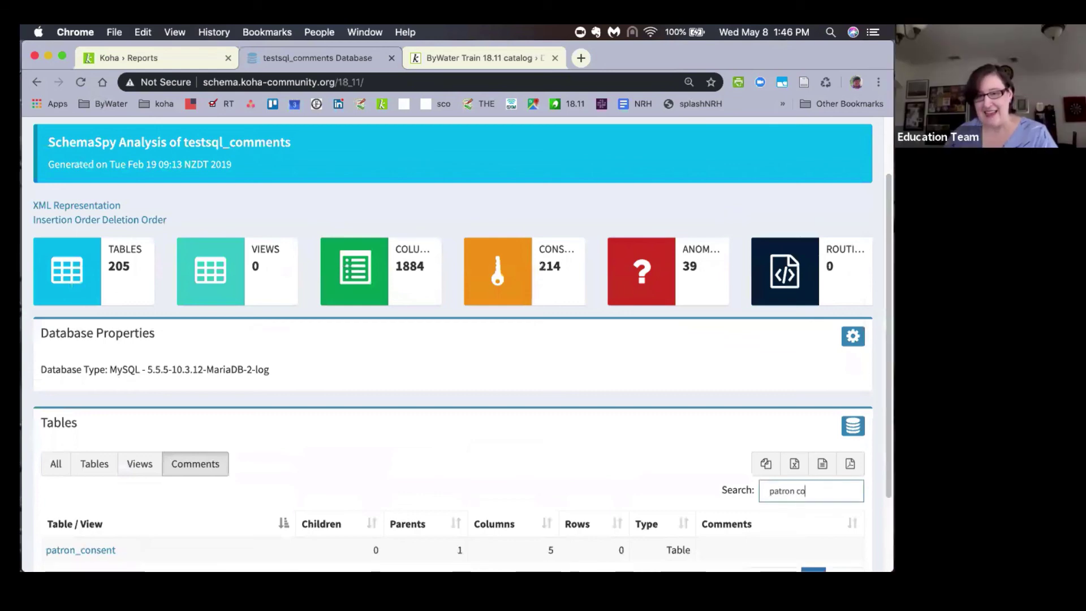
text(nsent)
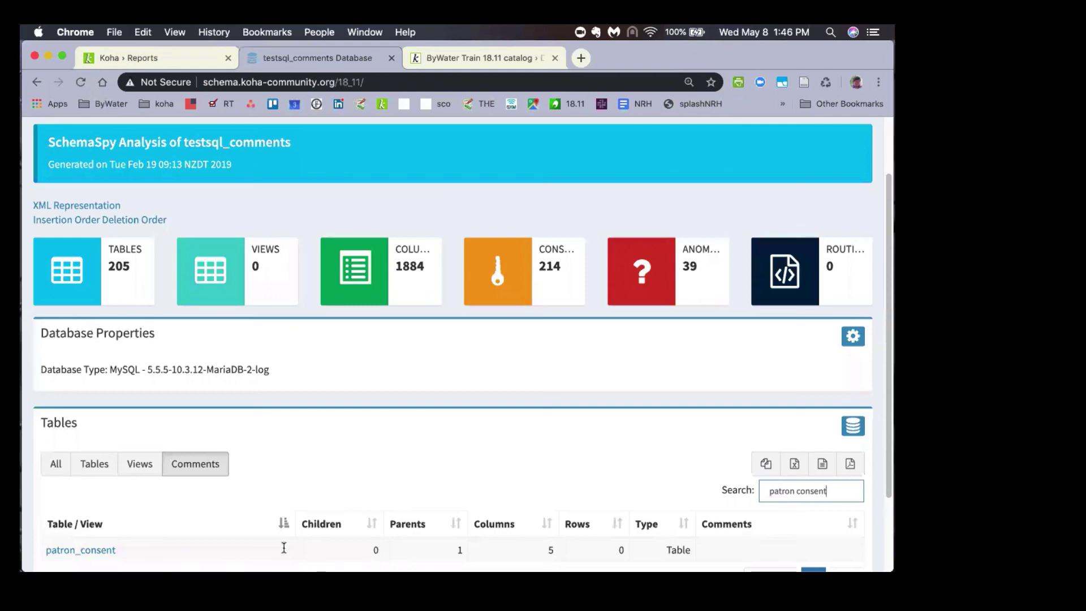
scroll(286, 547, down, 2)
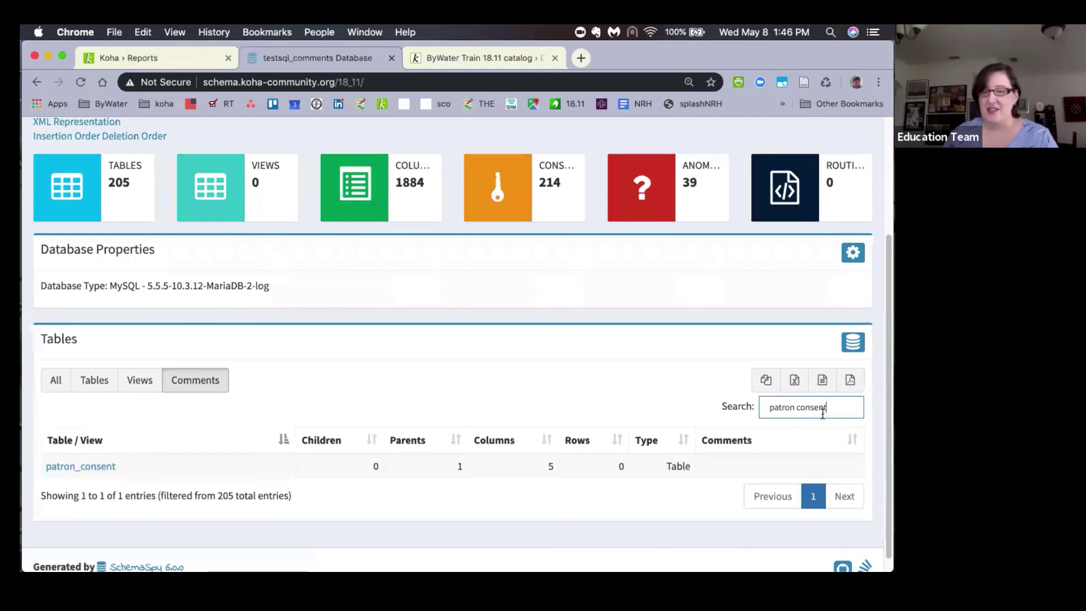
click(97, 468)
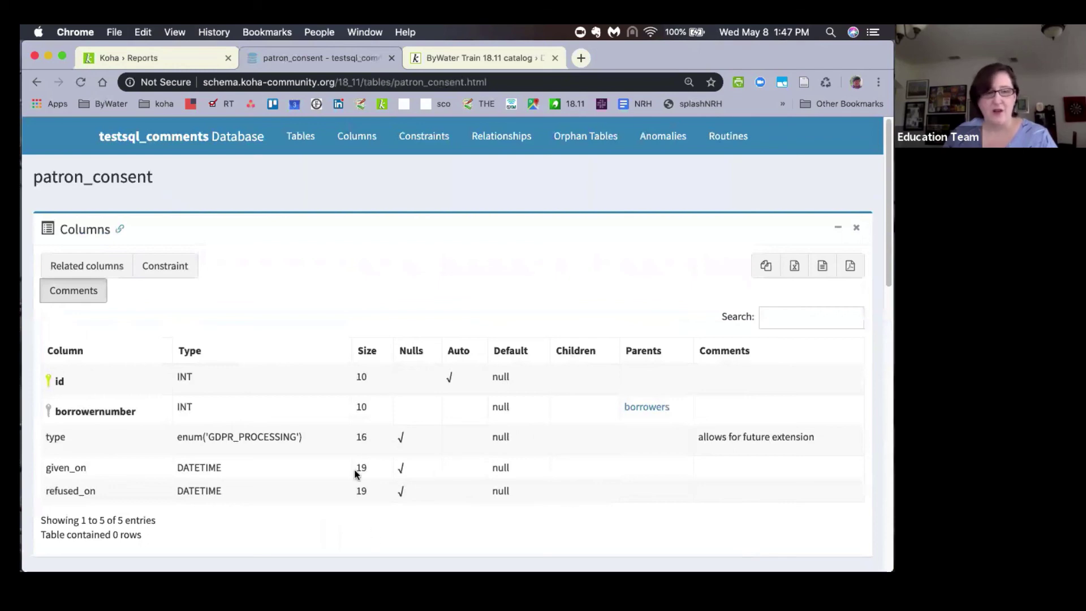
- Show patron_consent's relationships diagram at two degrees of separation and review it
scroll(315, 468, down, 5)
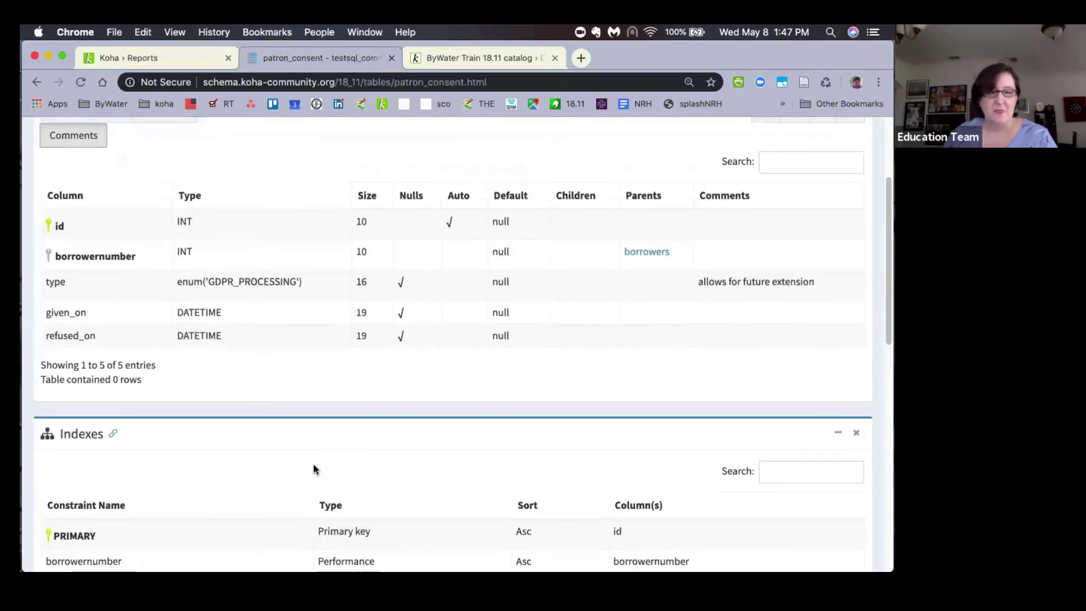
scroll(315, 469, down, 10)
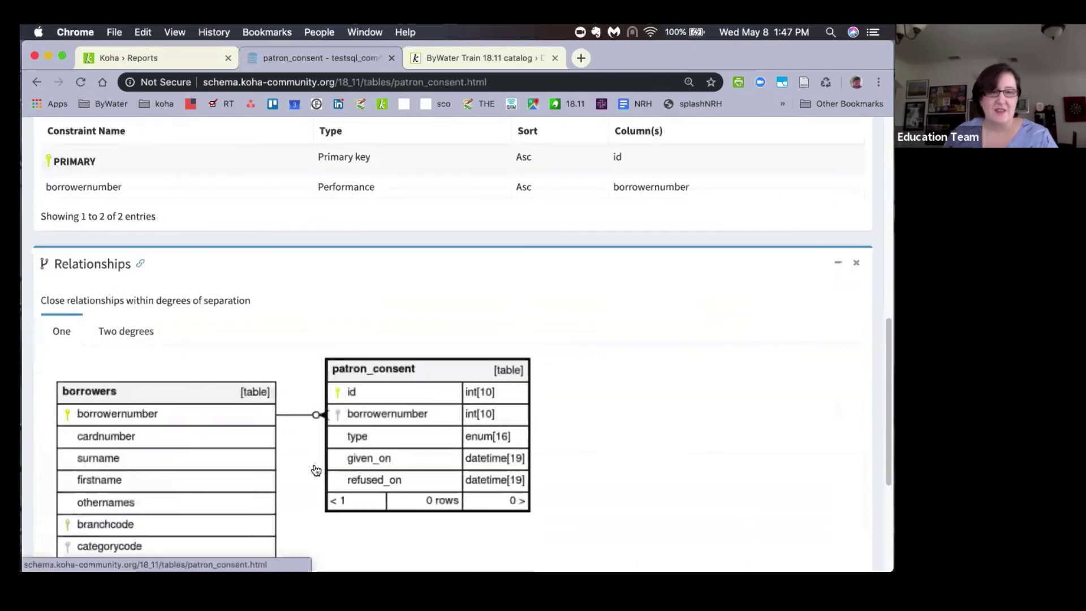
scroll(315, 470, down, 4)
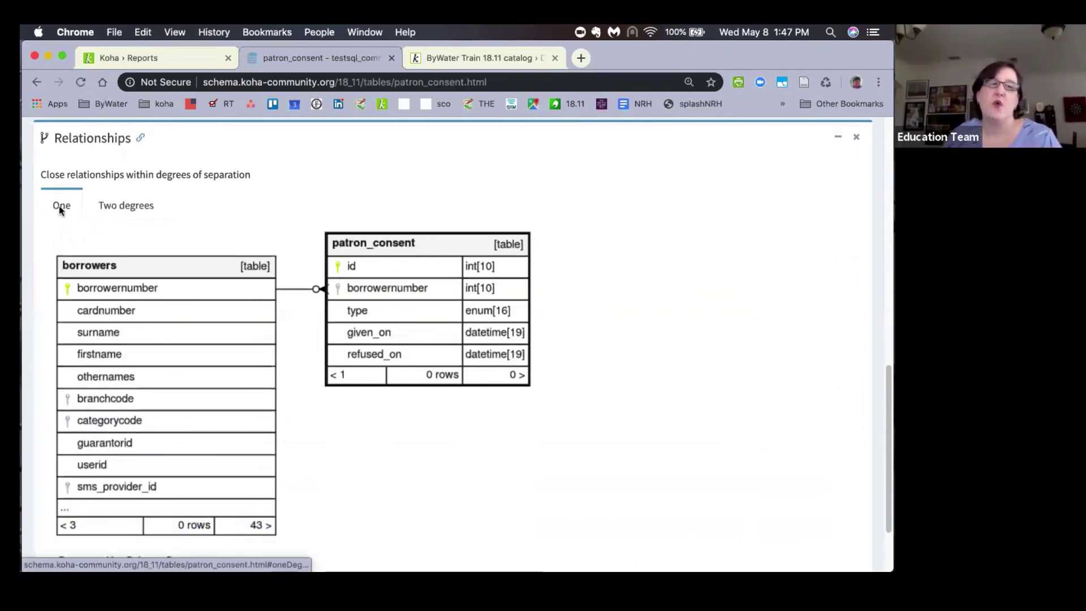
click(122, 208)
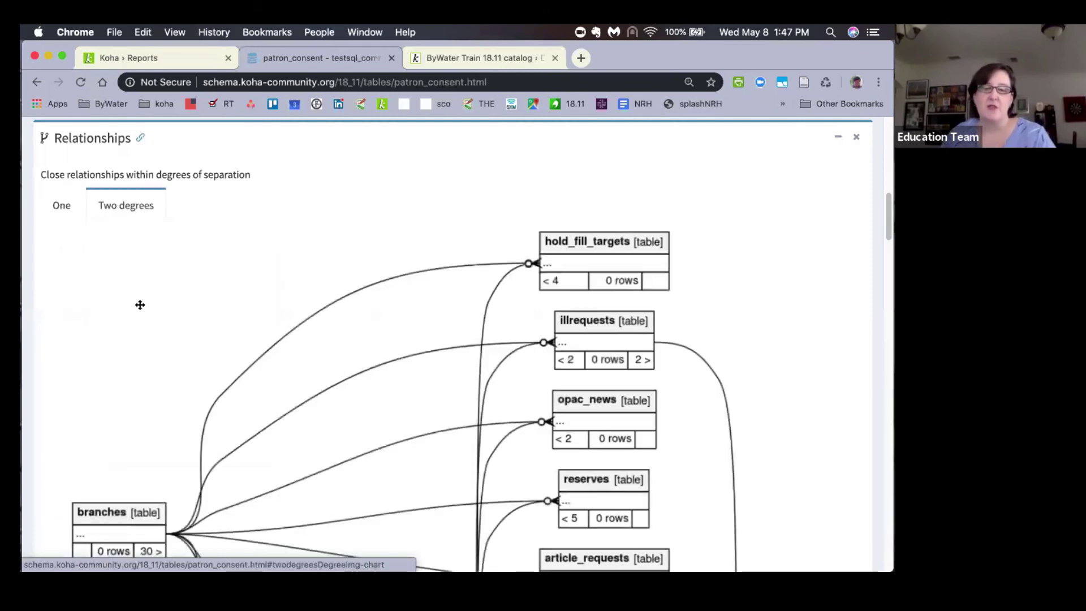
scroll(140, 305, down, 5)
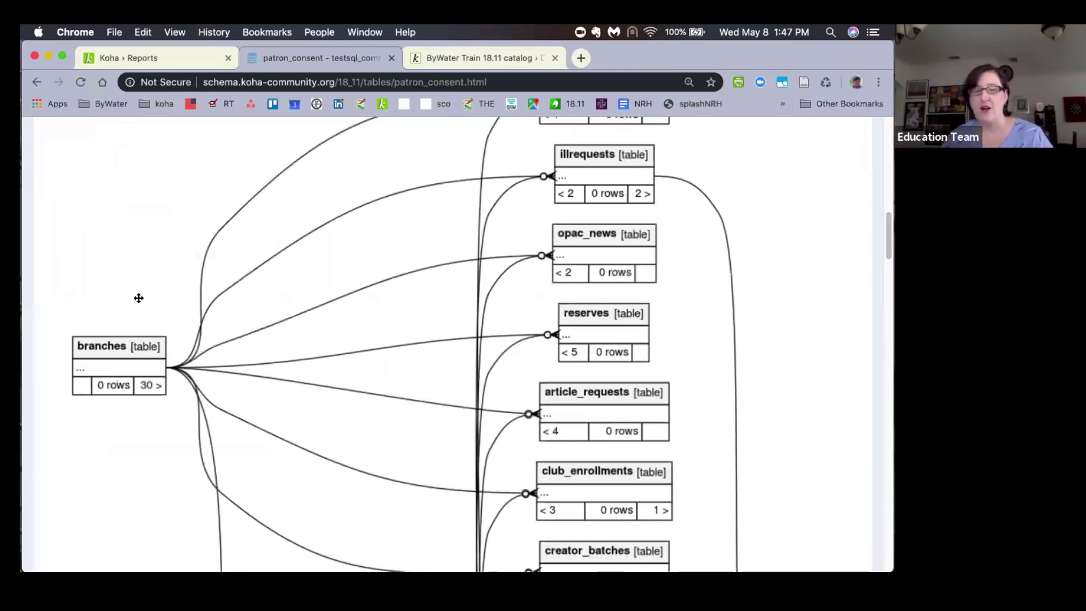
scroll(139, 298, up, 20)
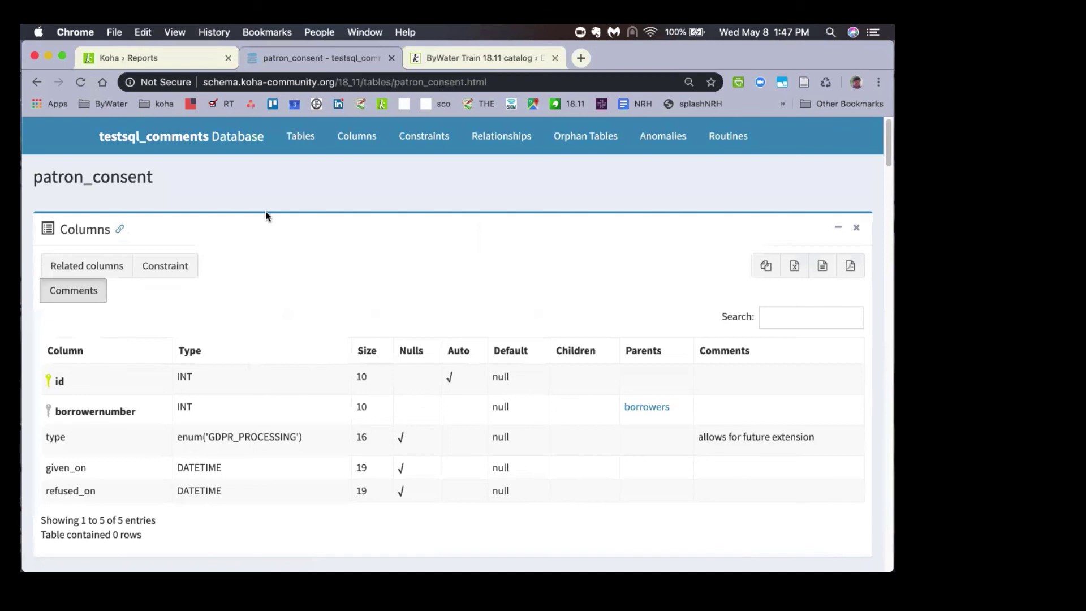
- Back on the 18.11 overview, search the tables for 'given on', which finds no matches
click(35, 82)
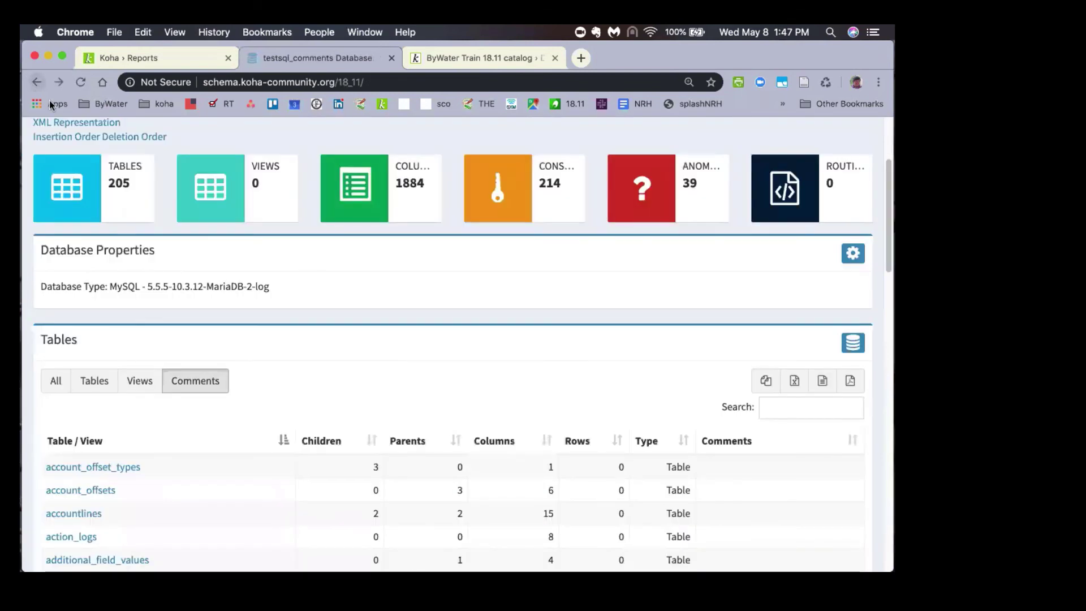
click(782, 411)
text(gin)
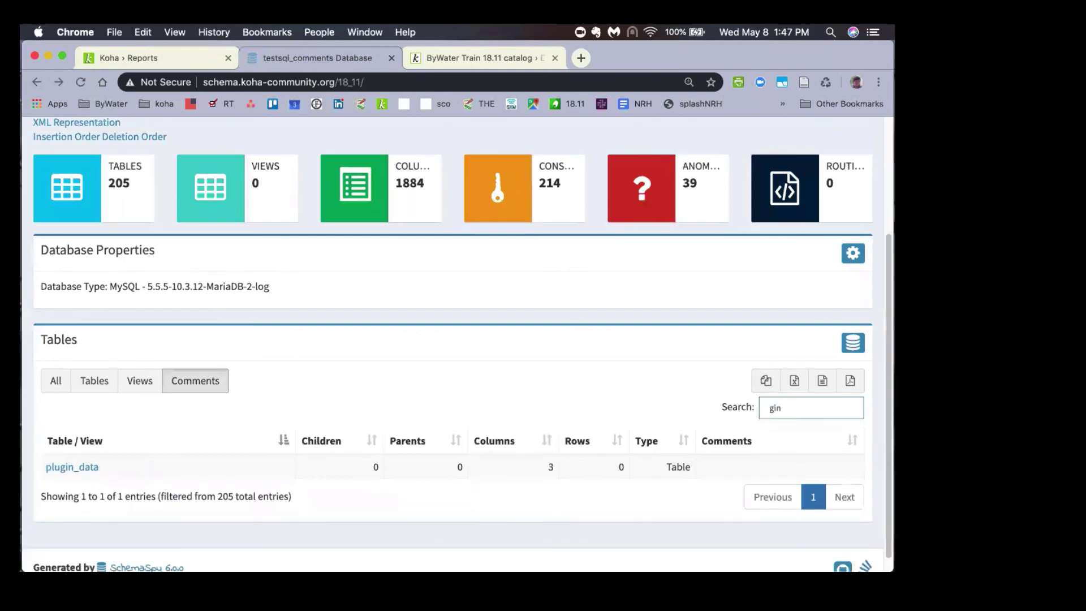
key(BackSpace)
text(ven)
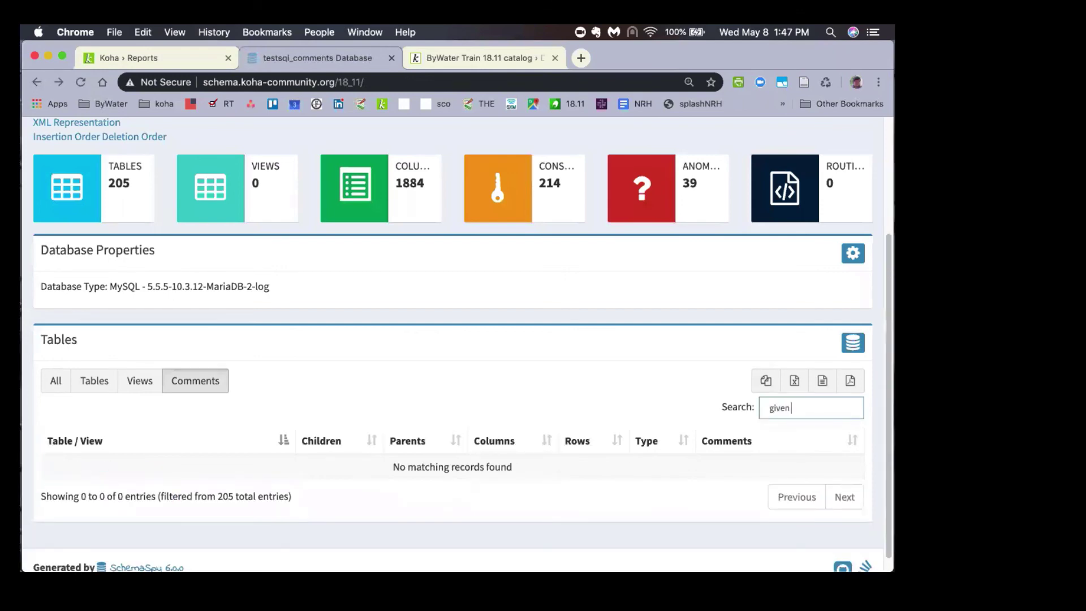
text( on)
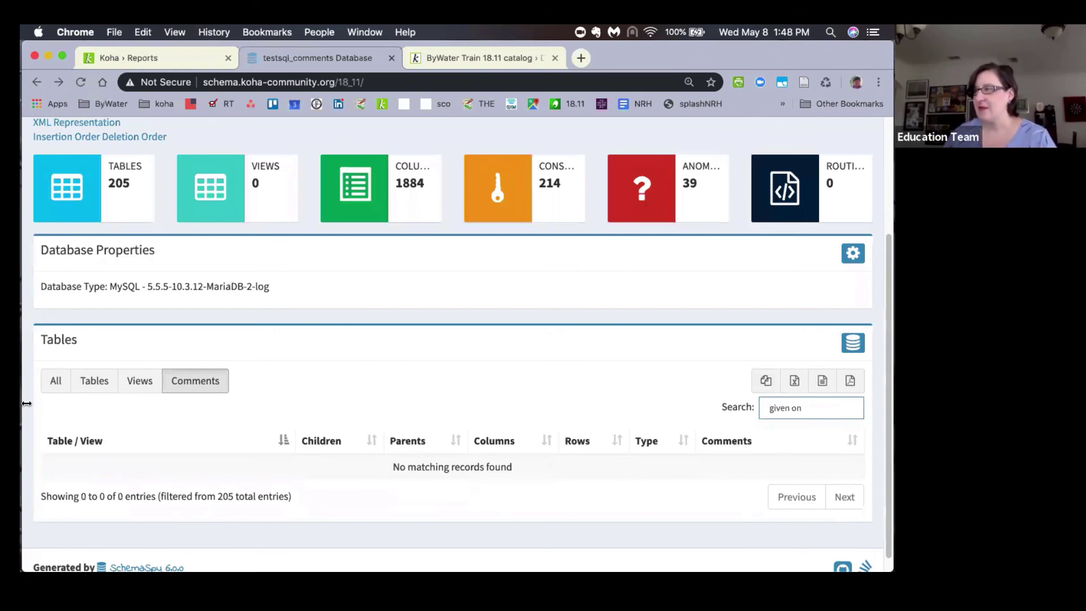
scroll(196, 374, up, 5)
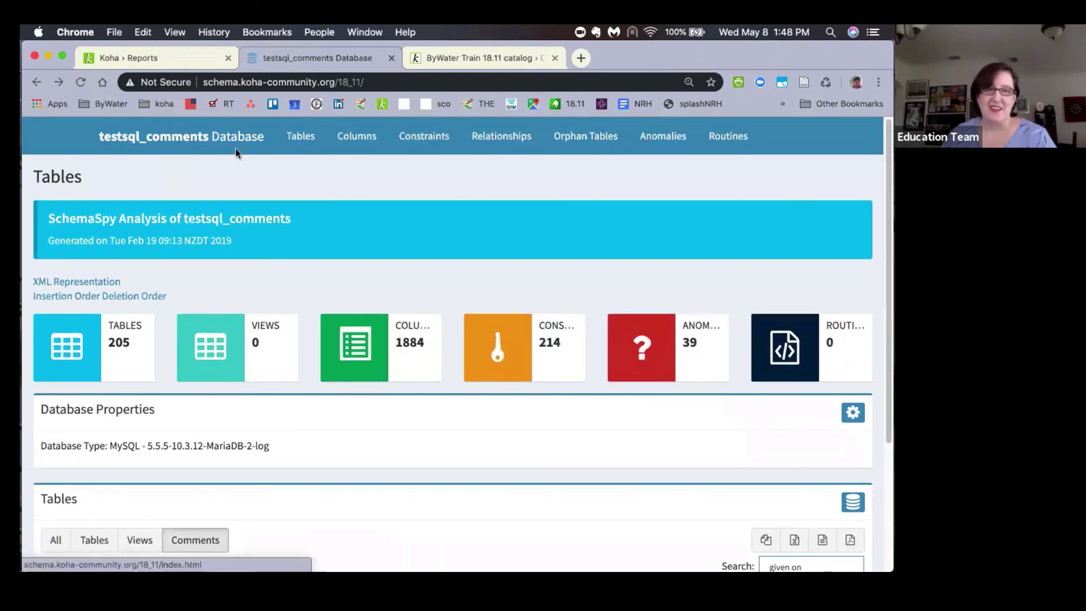
- From Koha Reports, open the database schema site and browse the 18.05.x schema
click(172, 57)
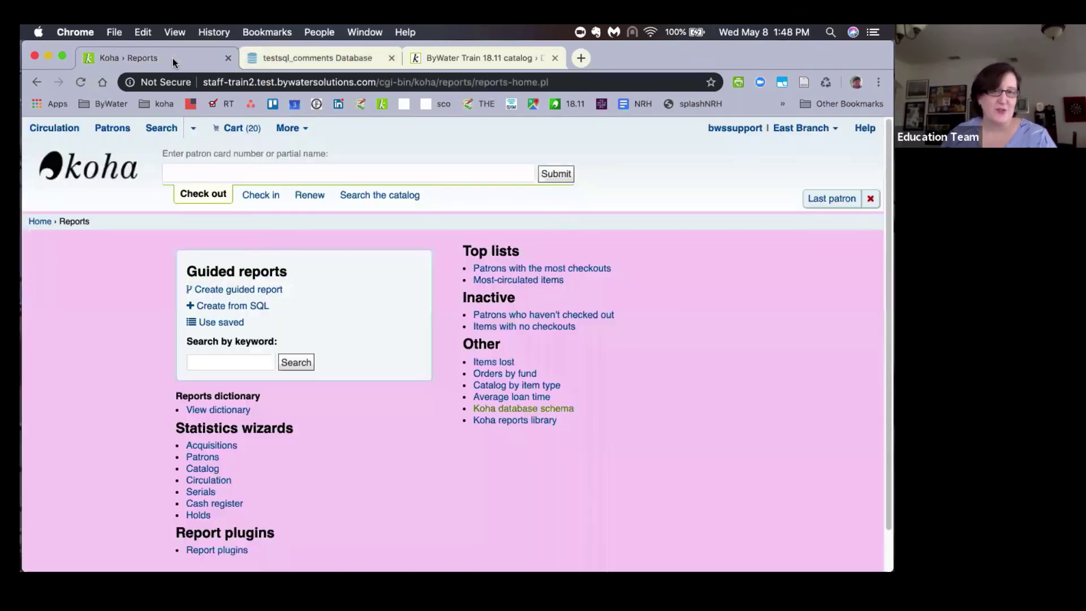
click(532, 407)
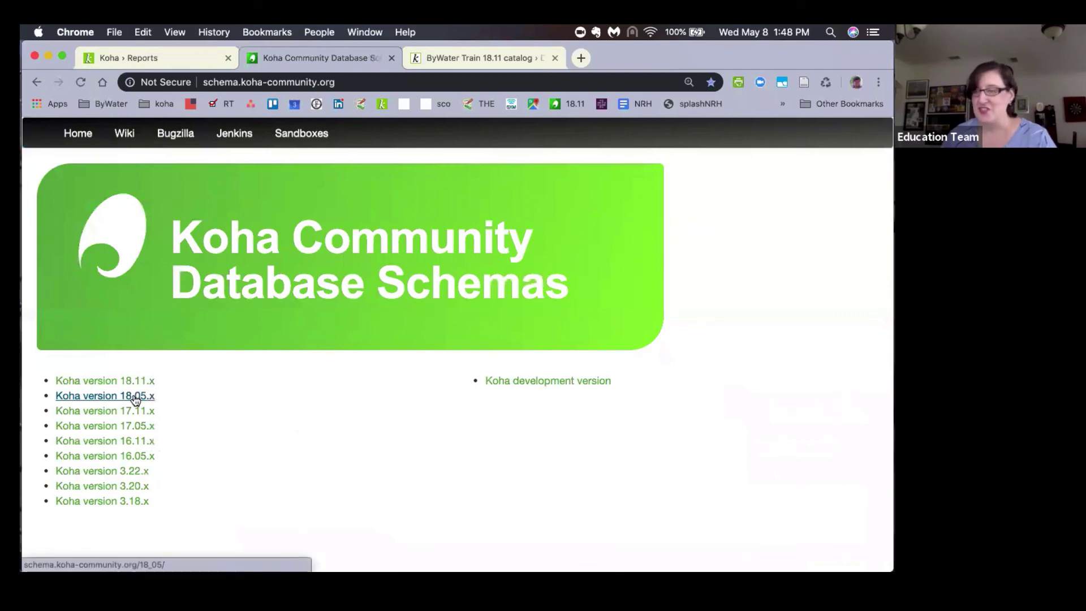
click(136, 399)
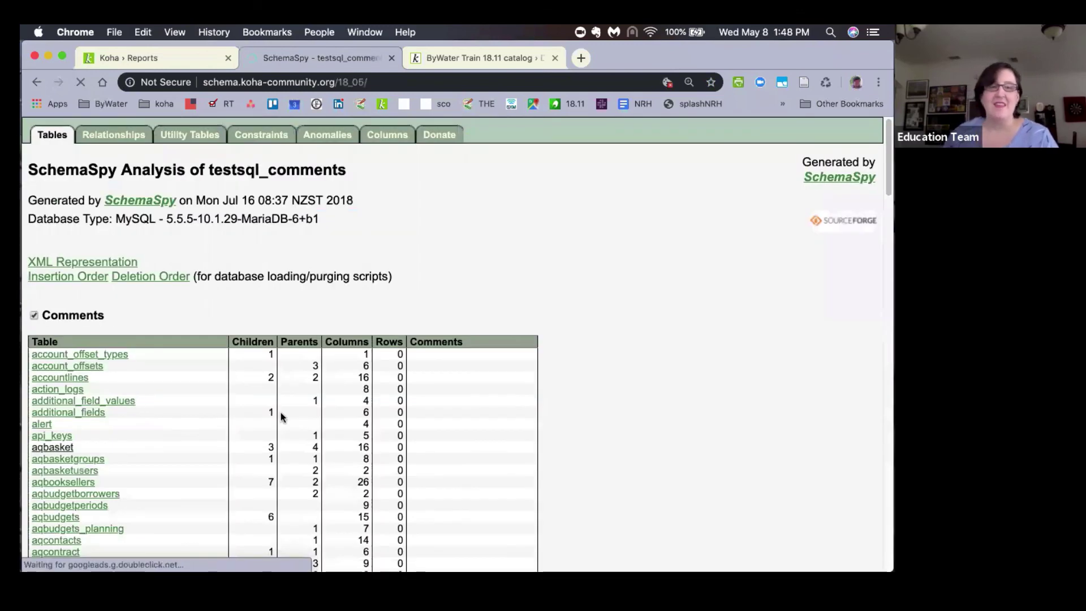
scroll(281, 416, down, 5)
scroll(281, 417, down, 15)
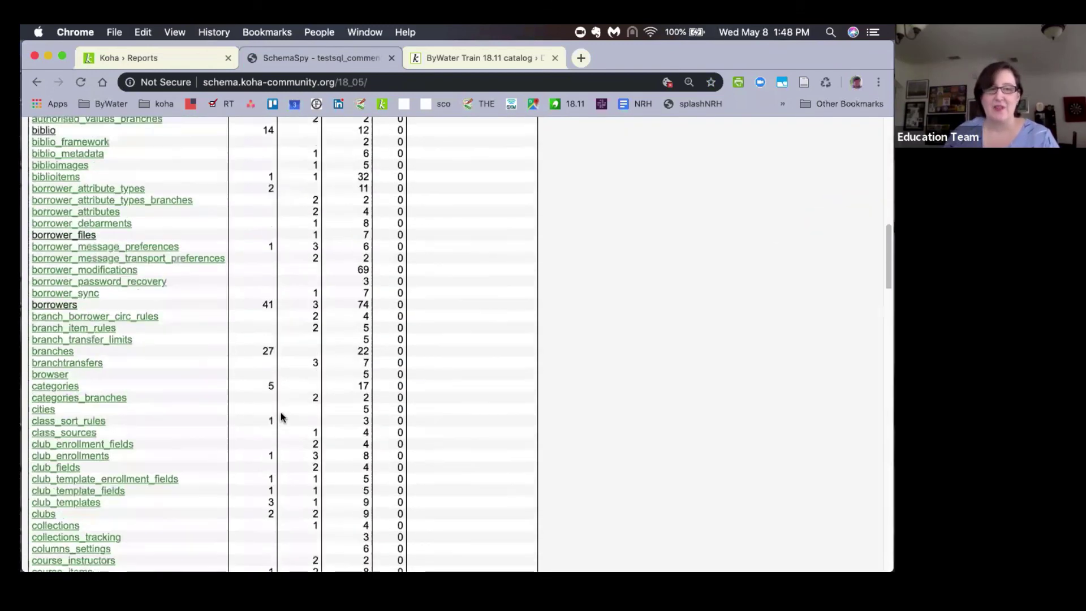
scroll(281, 417, down, 20)
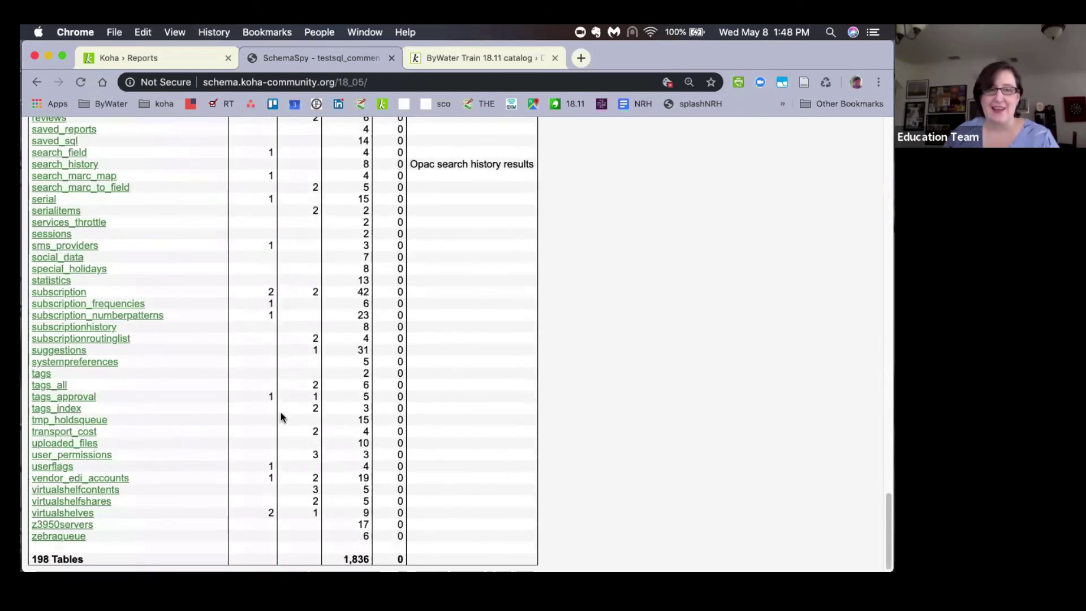
scroll(281, 417, up, 20)
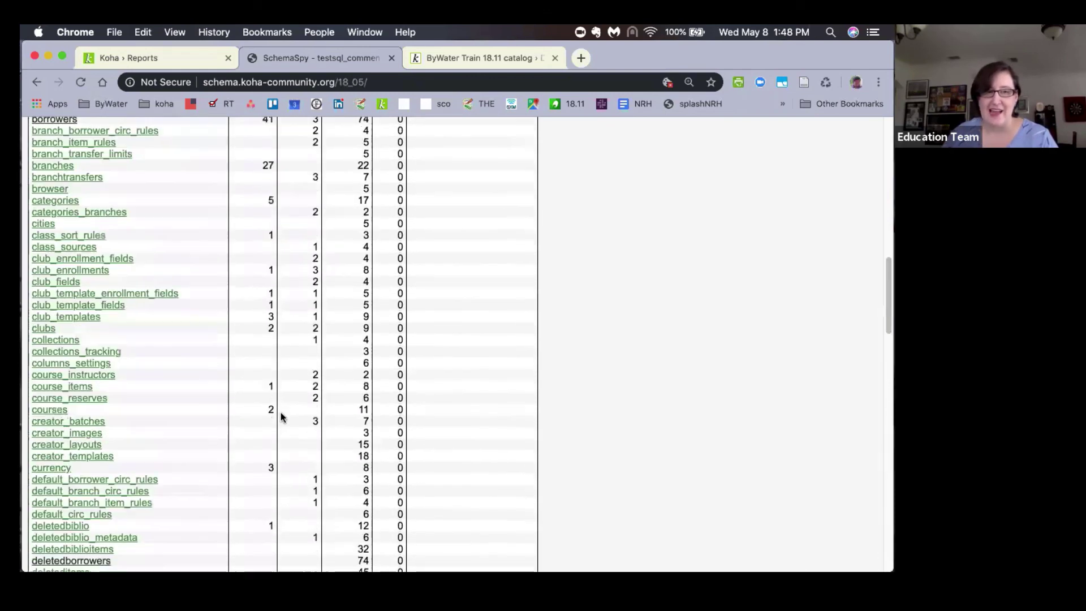
scroll(281, 417, up, 5)
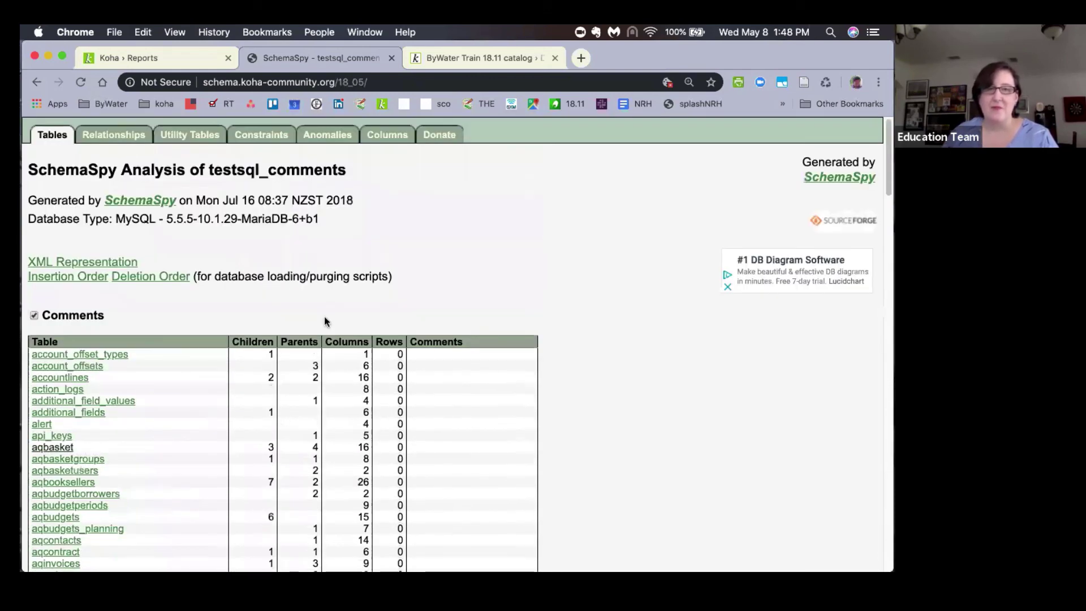
- Switch to the 18.11.x schema, then return to the Koha staff client home page
click(35, 82)
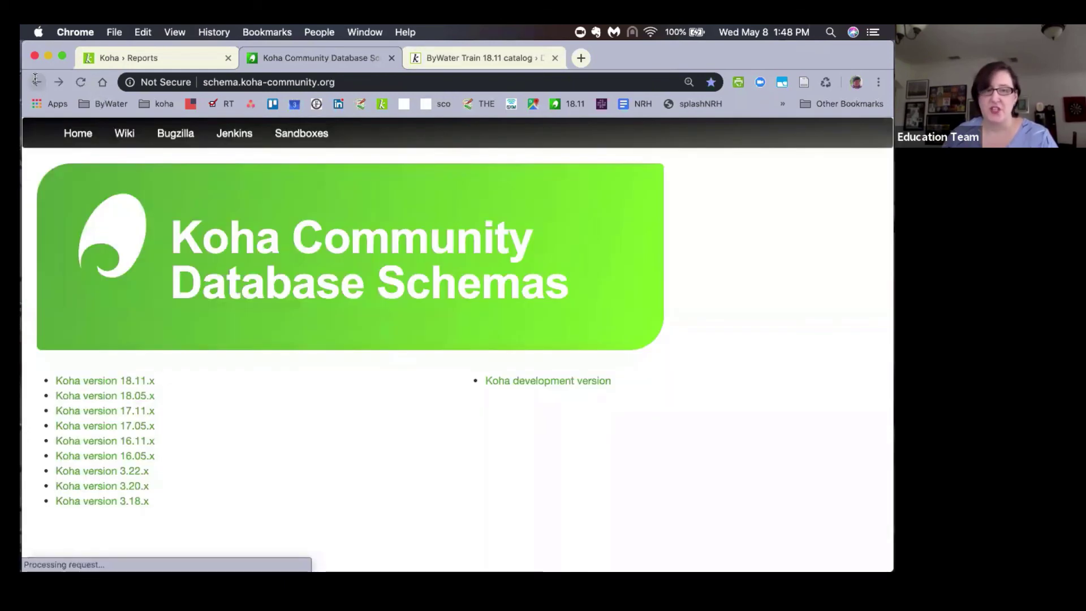
click(114, 382)
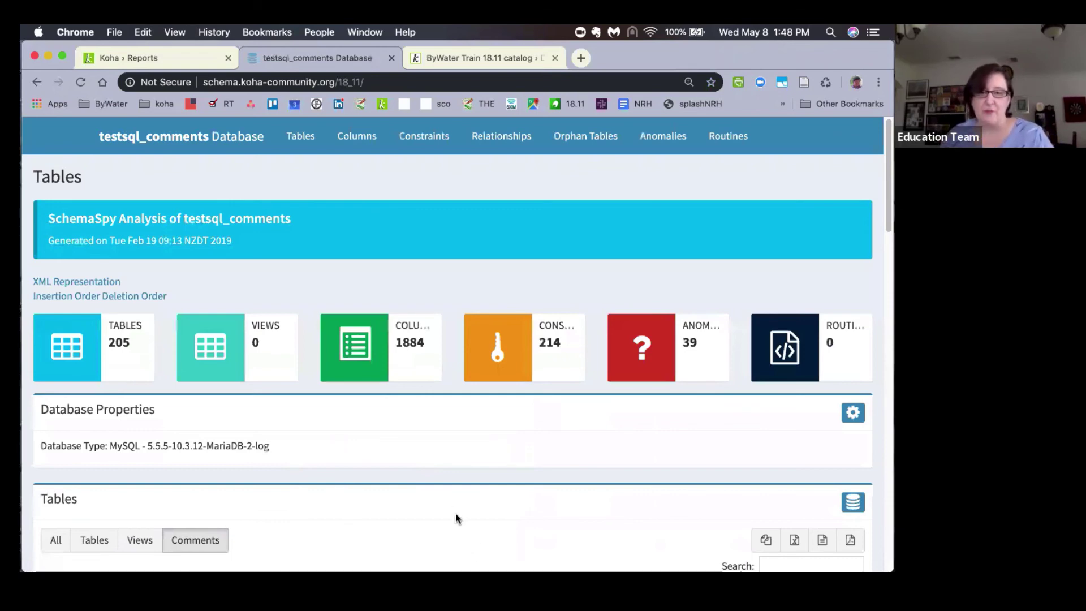
scroll(457, 516, down, 5)
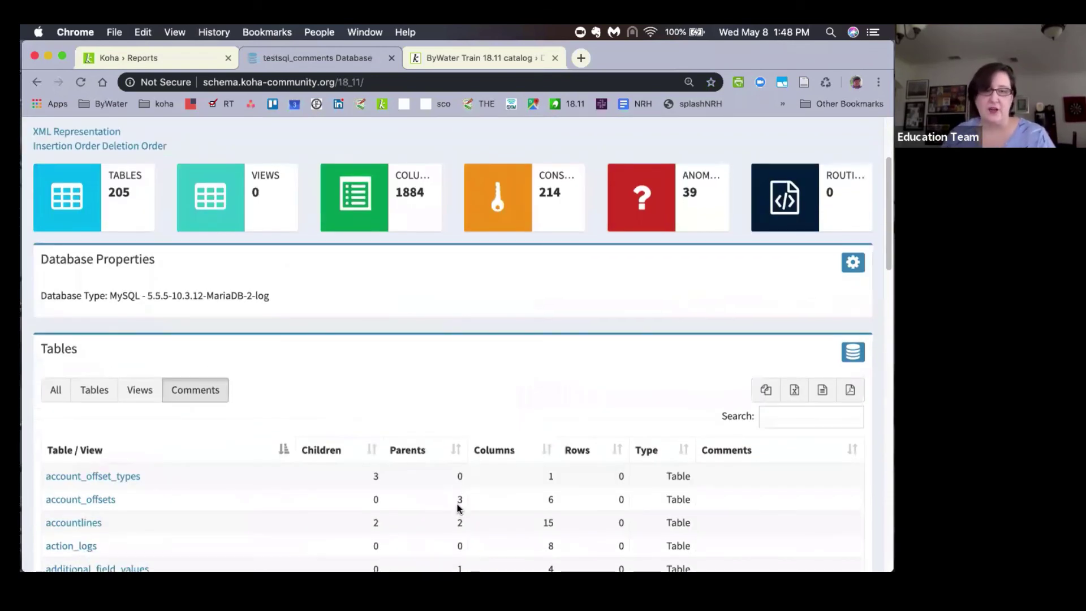
scroll(458, 504, down, 5)
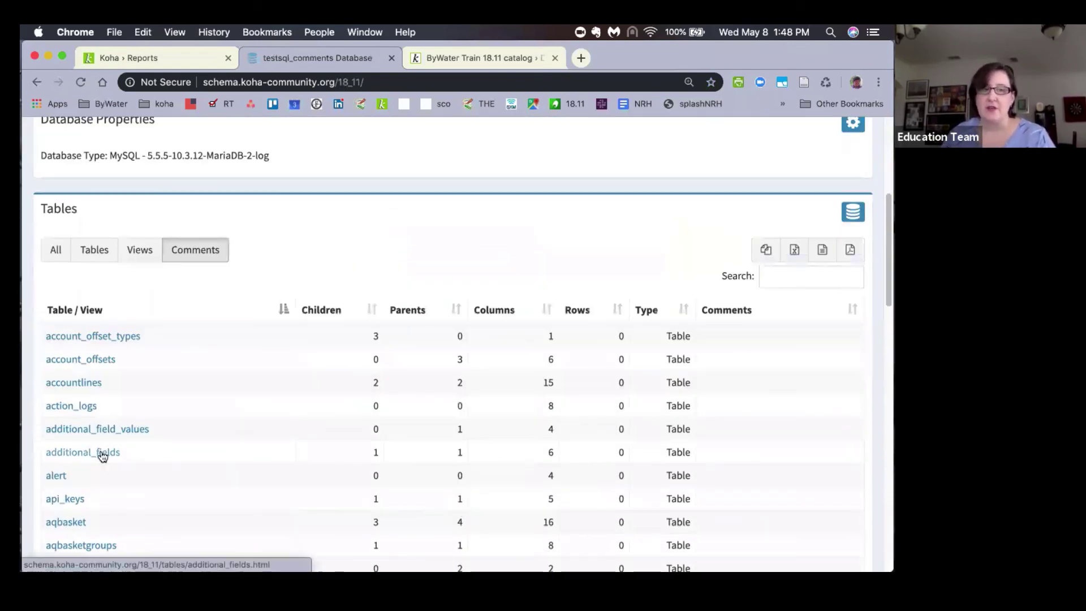
scroll(343, 357, up, 10)
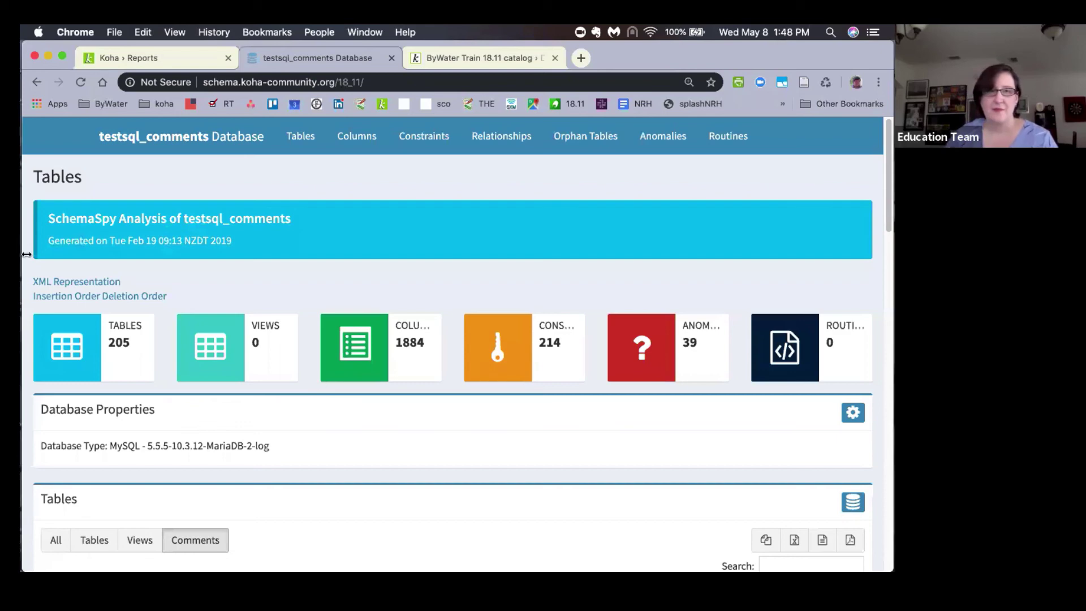
click(140, 56)
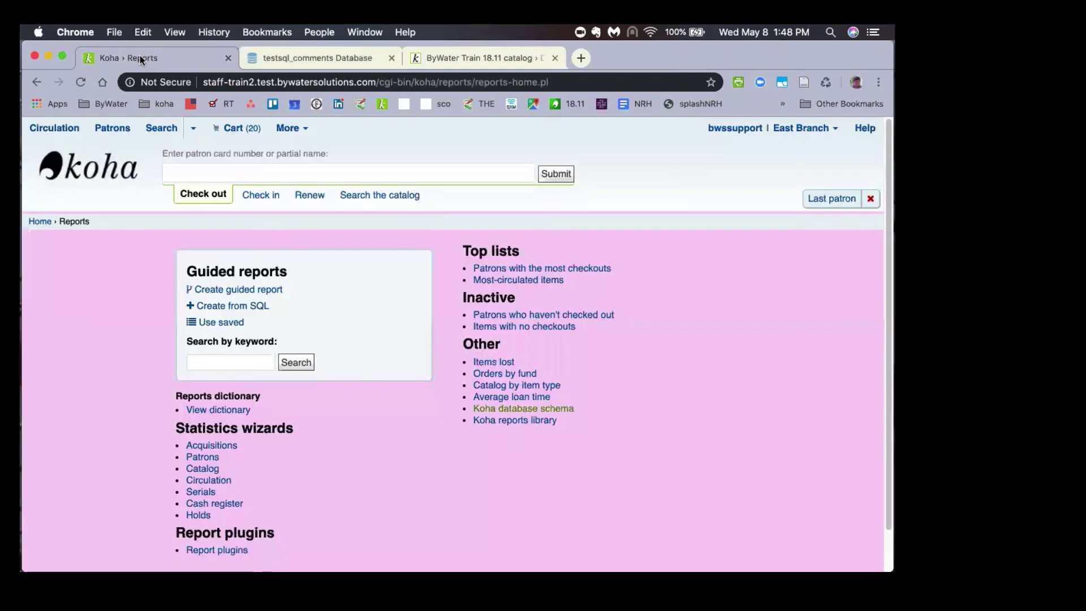
click(98, 176)
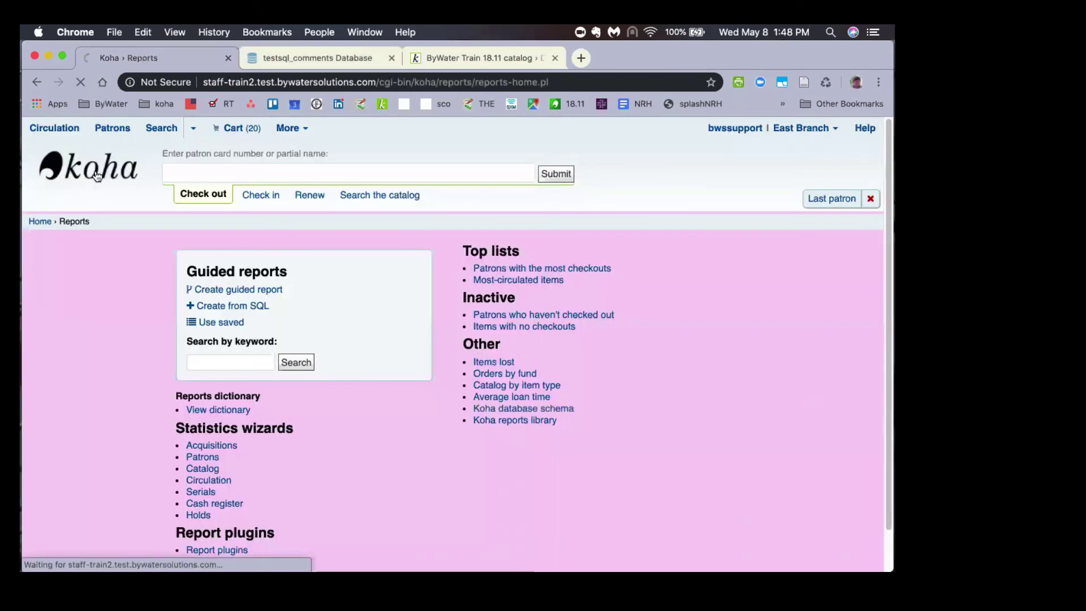